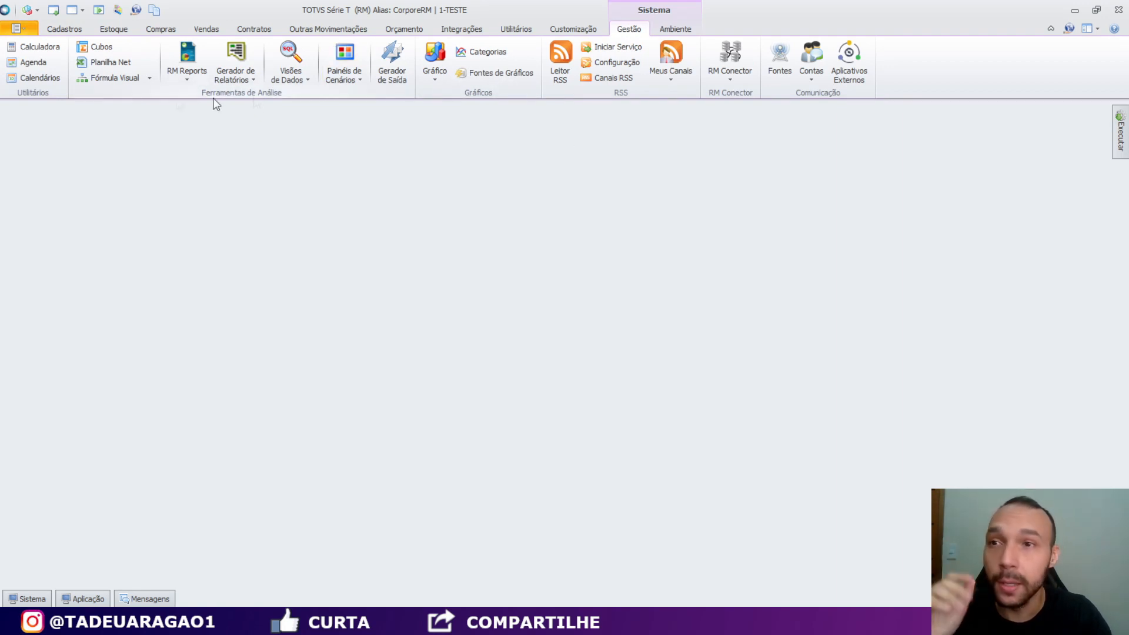
- Open the list of Fórmula Visual activities and widen its Descrição column to review the available activities
{"action": "left_click", "coordinate": [150, 78]}
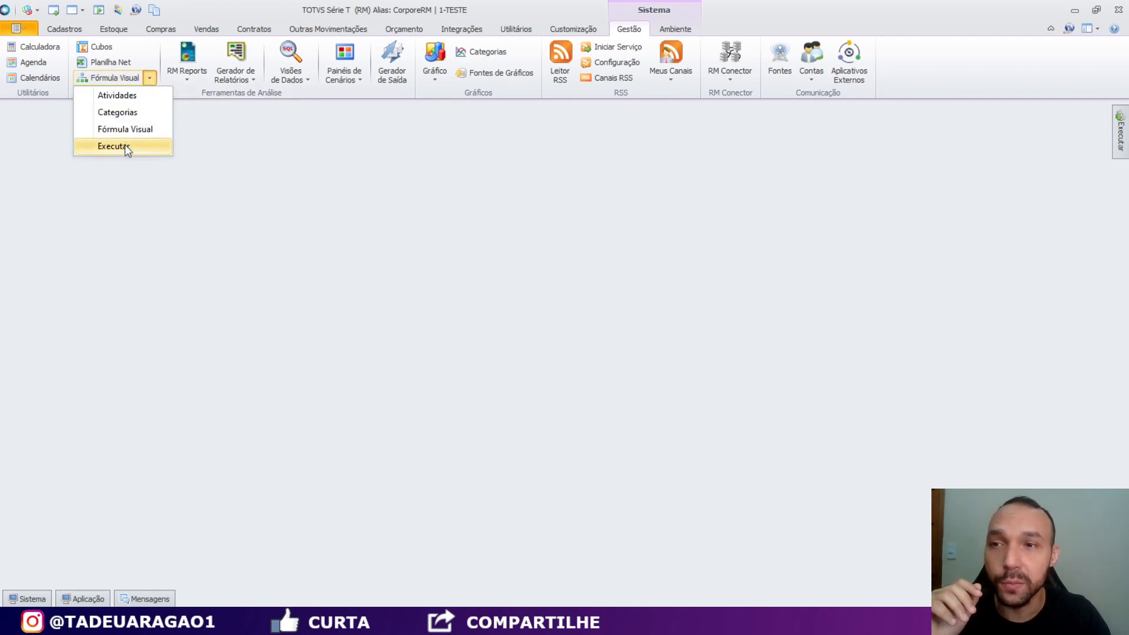
{"action": "left_click", "coordinate": [132, 96]}
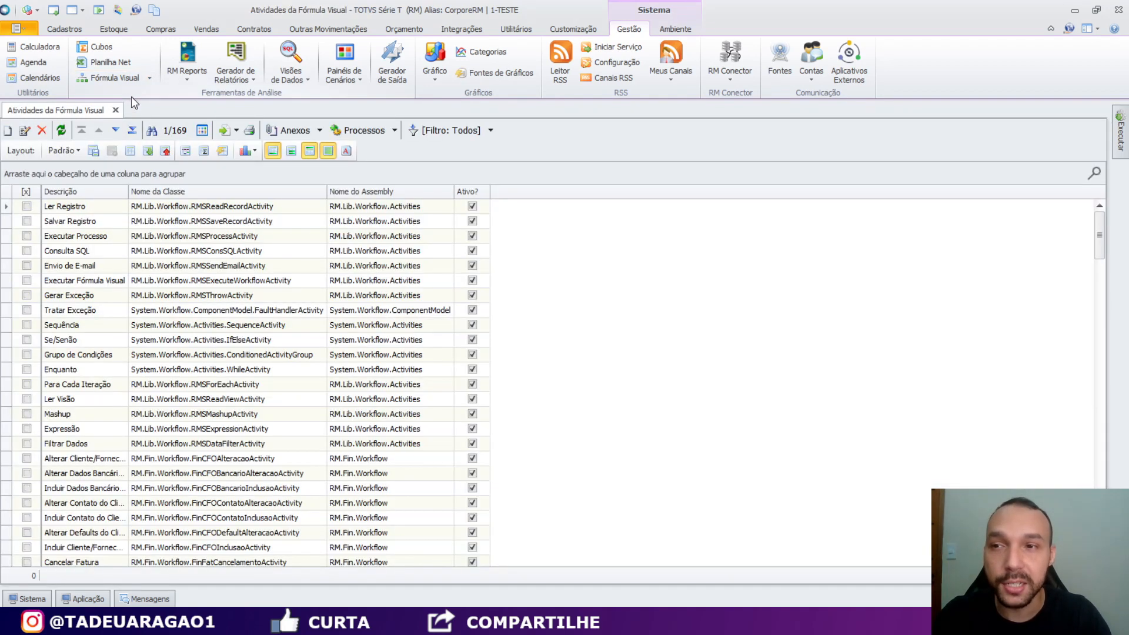
{"action": "left_click", "coordinate": [203, 310]}
{"action": "left_click_drag", "start_coordinate": [129, 194], "coordinate": [183, 195]}
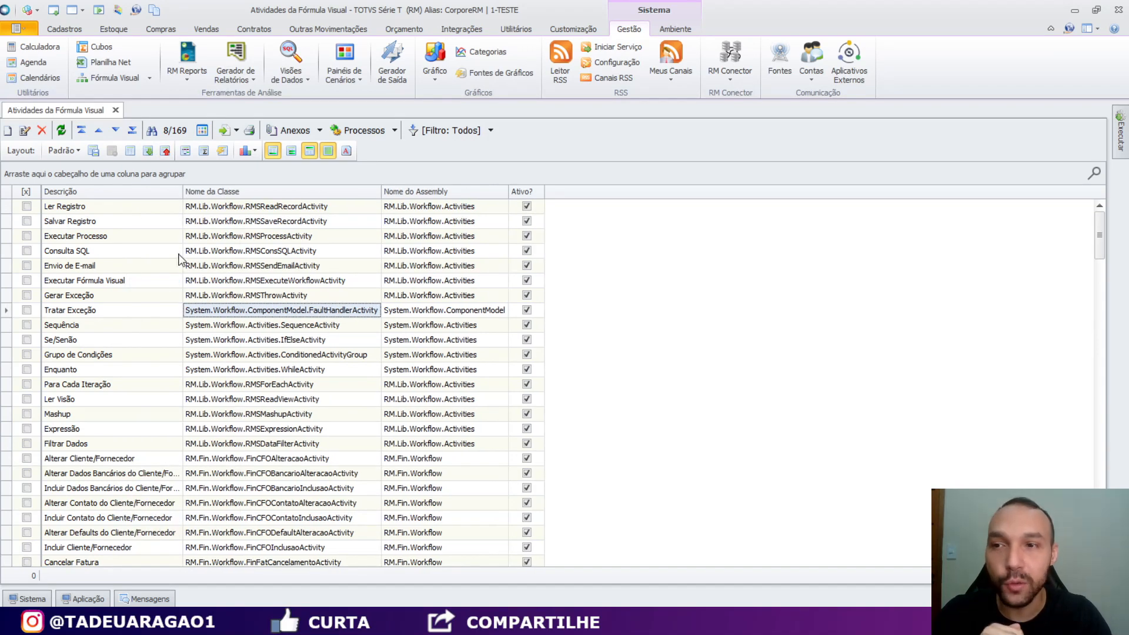
{"action": "left_click", "coordinate": [138, 254]}
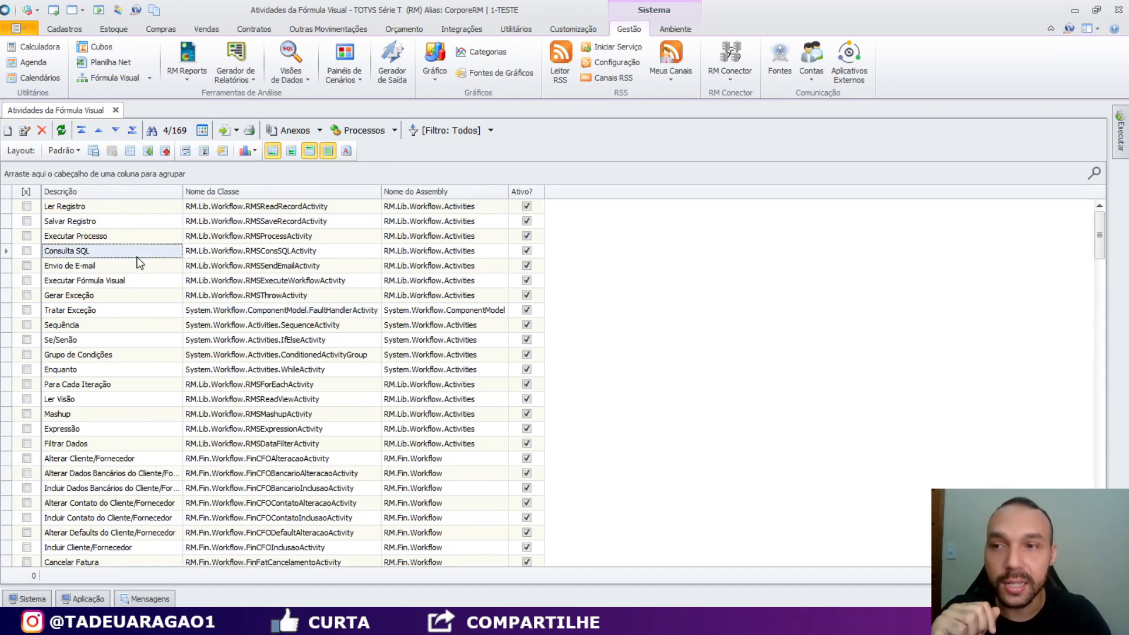
{"action": "left_click", "coordinate": [141, 328]}
{"action": "scroll", "coordinate": [175, 390], "scroll_direction": "down", "scroll_amount": 2}
{"action": "scroll", "coordinate": [176, 390], "scroll_direction": "up", "scroll_amount": 2}
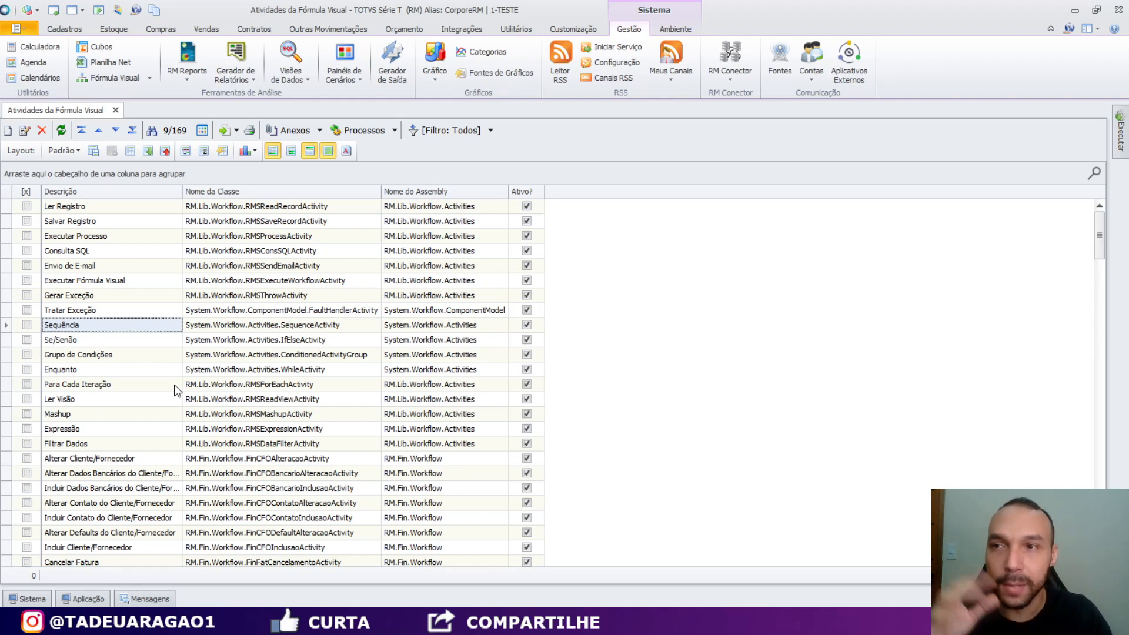
- Open the Fórmula Visual categories list and open the record of the category "Perfil DBA e Perfil 1 do módulo T"
{"action": "left_click", "coordinate": [149, 79]}
{"action": "left_click", "coordinate": [140, 112]}
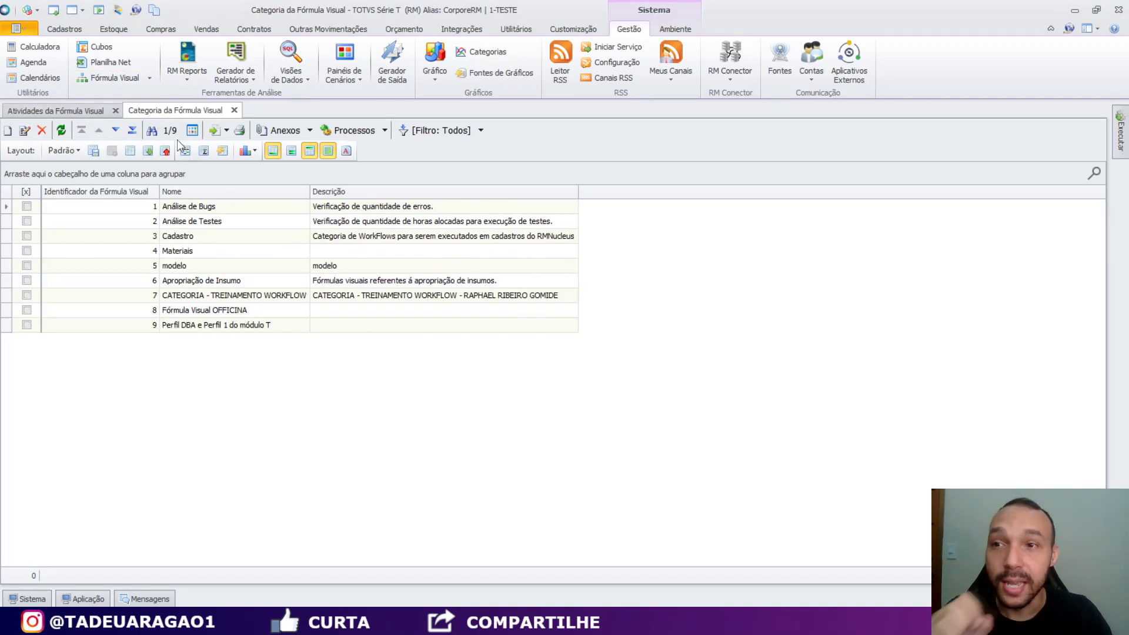
{"action": "left_click", "coordinate": [269, 327]}
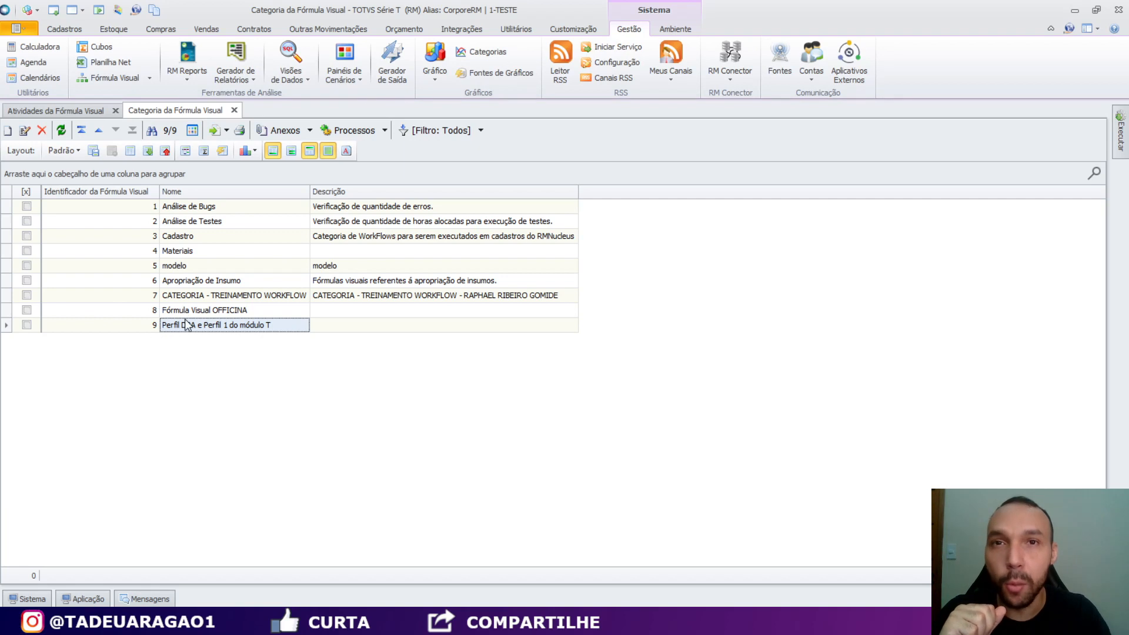
{"action": "left_click", "coordinate": [26, 132]}
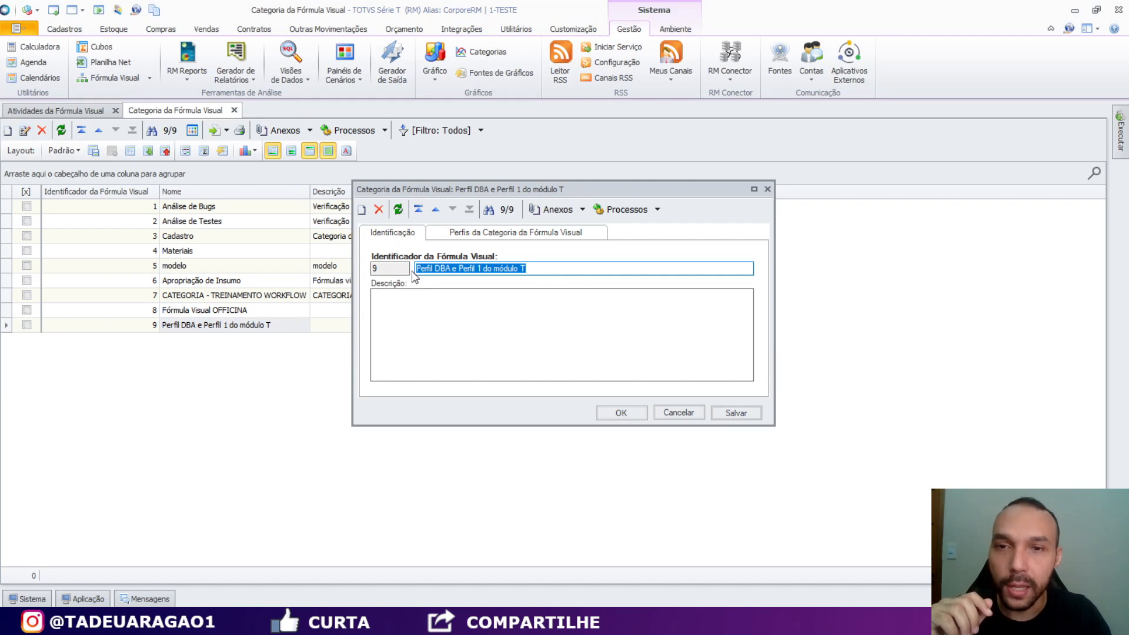
- Examine the category's identifier and name, and the DBA and Perfil1 profiles assigned to it
{"action": "left_click", "coordinate": [393, 269]}
{"action": "left_click_drag", "start_coordinate": [421, 272], "coordinate": [497, 273]}
{"action": "left_click", "coordinate": [496, 272]}
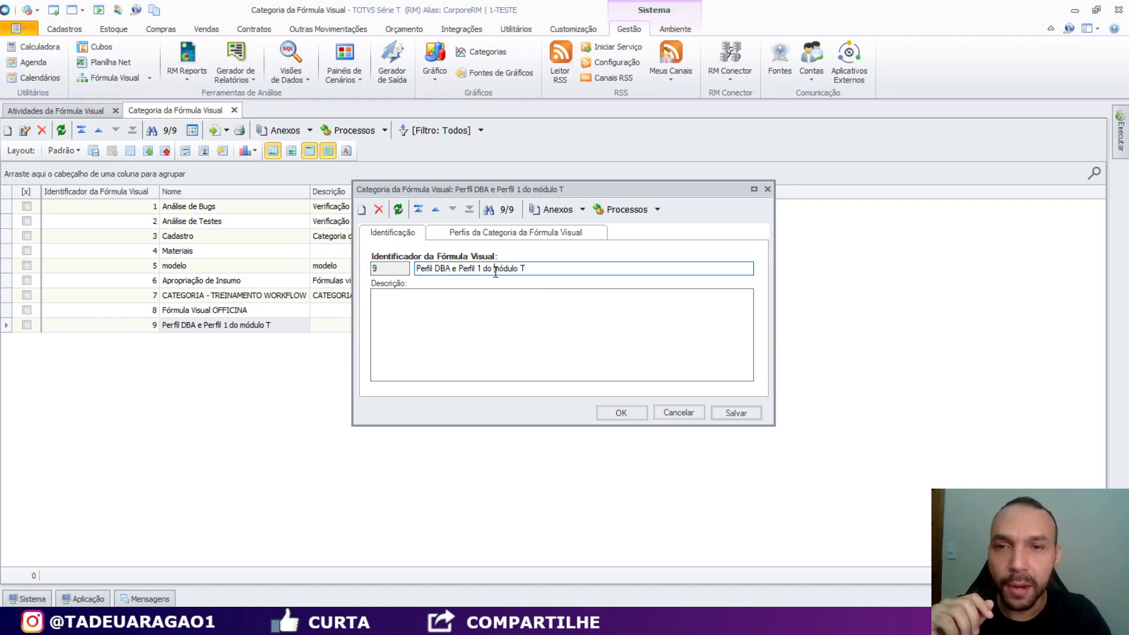
{"action": "left_click", "coordinate": [529, 266]}
{"action": "left_click_drag", "start_coordinate": [529, 266], "coordinate": [497, 264]}
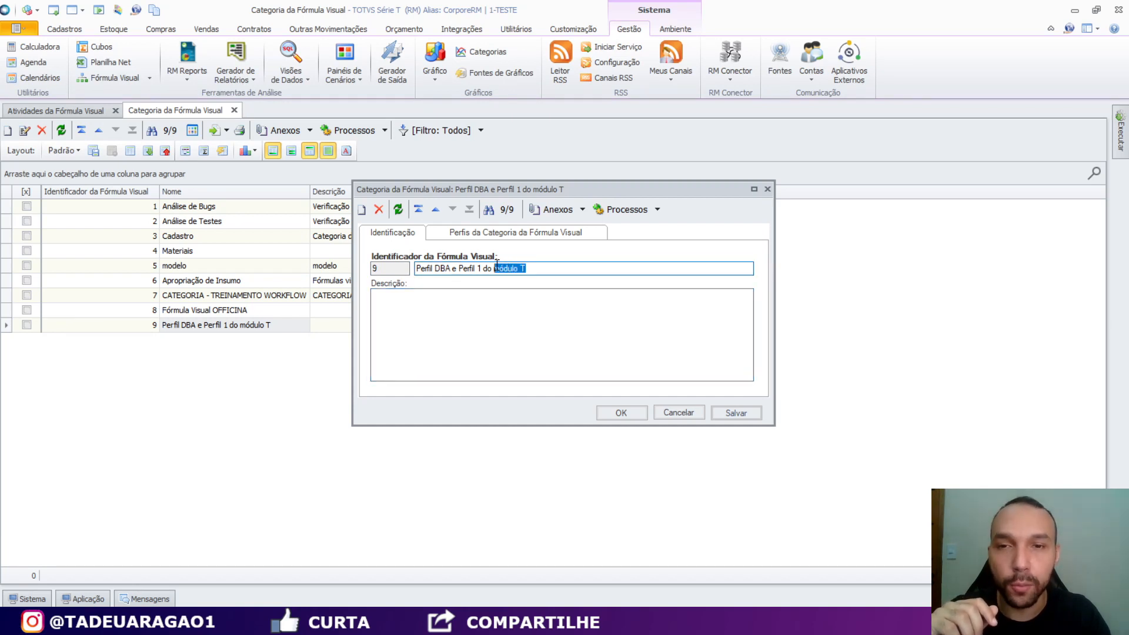
{"action": "left_click", "coordinate": [535, 269]}
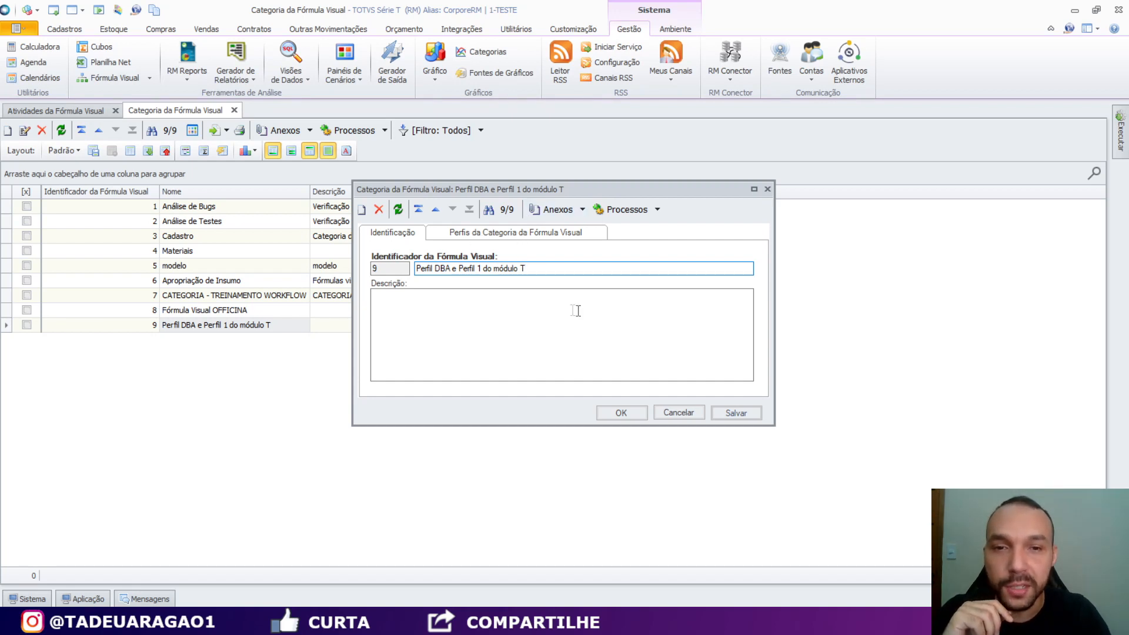
{"action": "left_click", "coordinate": [532, 233]}
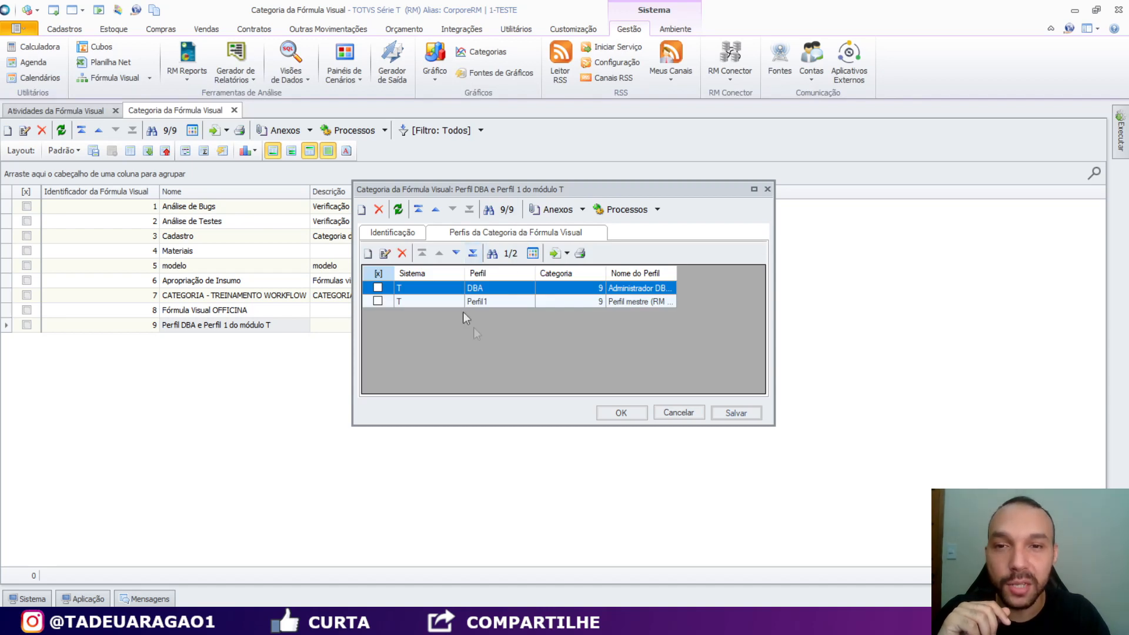
{"action": "left_click", "coordinate": [489, 289]}
{"action": "left_click", "coordinate": [488, 302]}
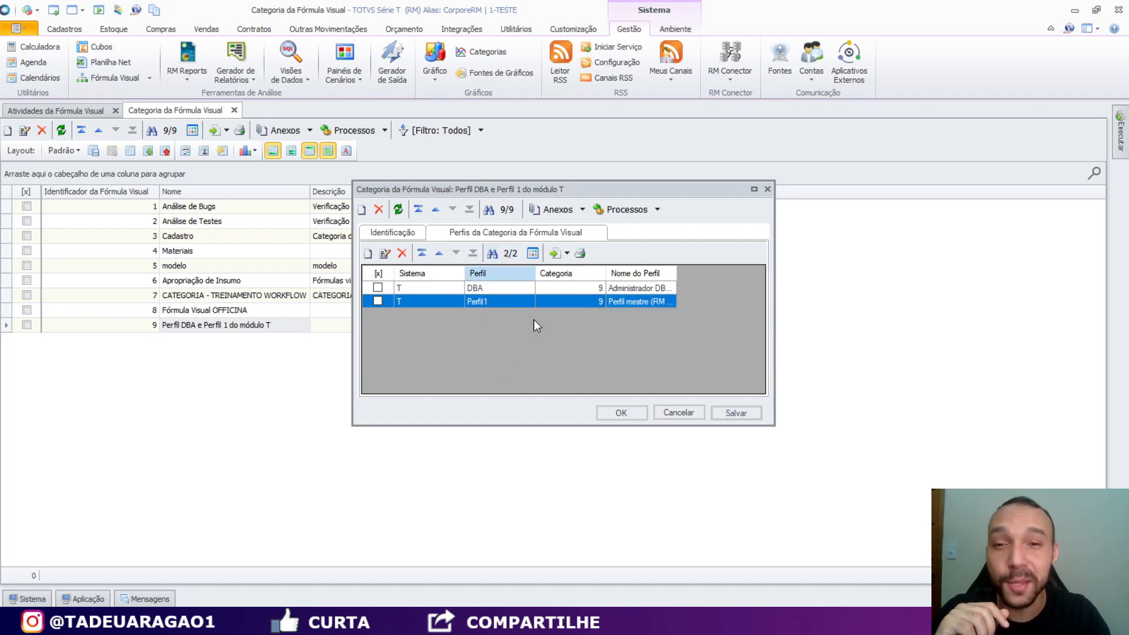
- Start adding a new profile to the category and list all selectable profiles using the filter %
{"action": "left_click", "coordinate": [369, 254]}
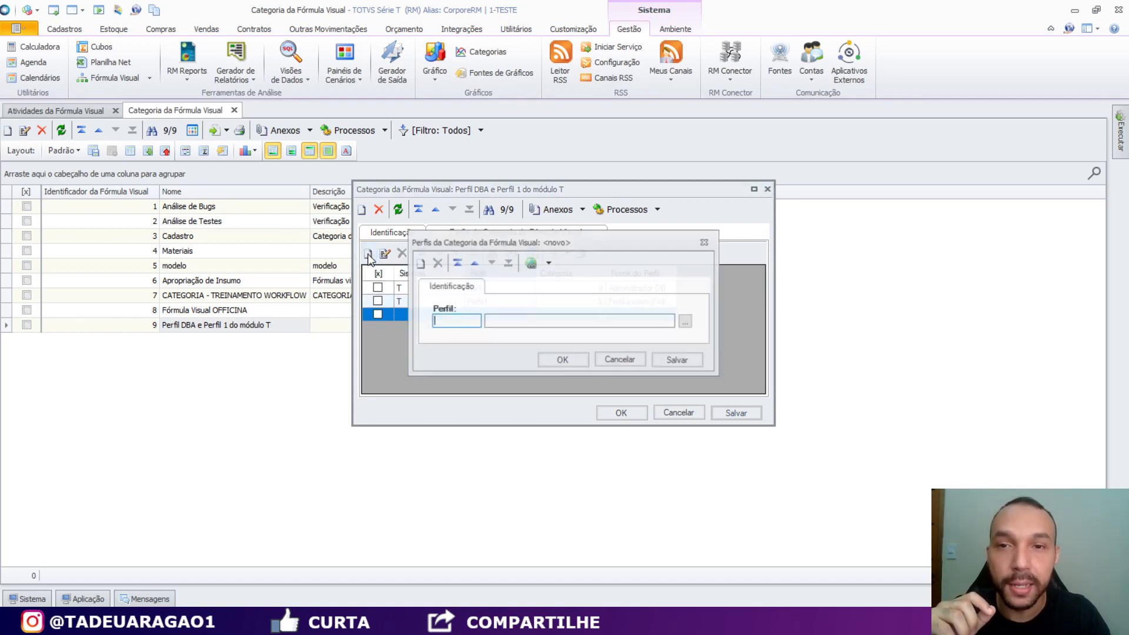
{"action": "left_click", "coordinate": [686, 323]}
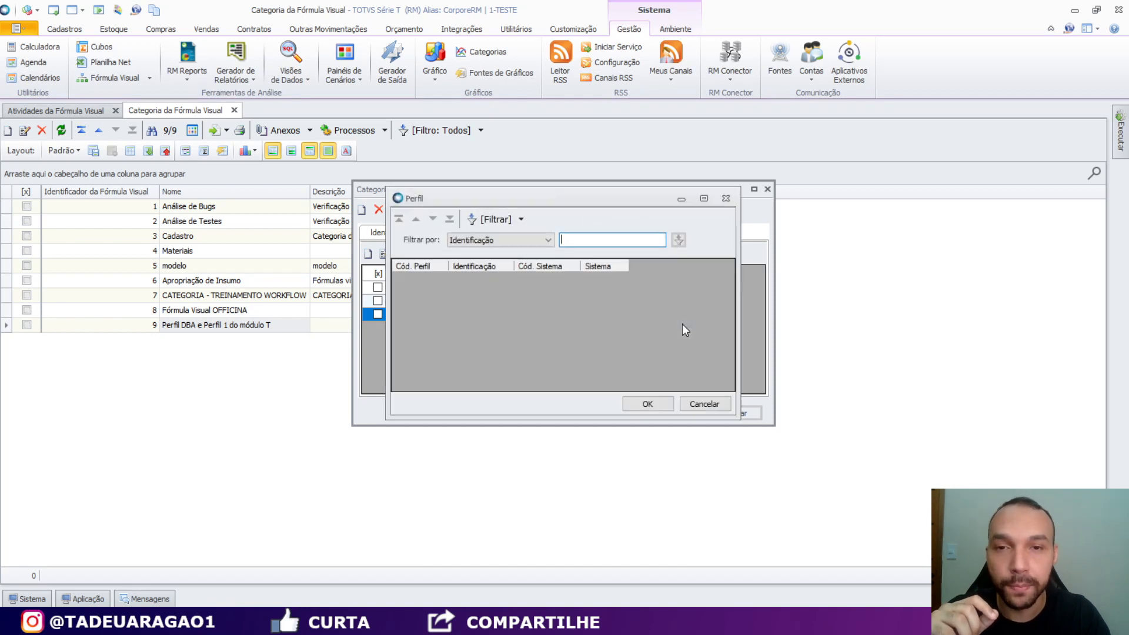
{"action": "type", "text": "%"}
{"action": "left_click", "coordinate": [679, 240]}
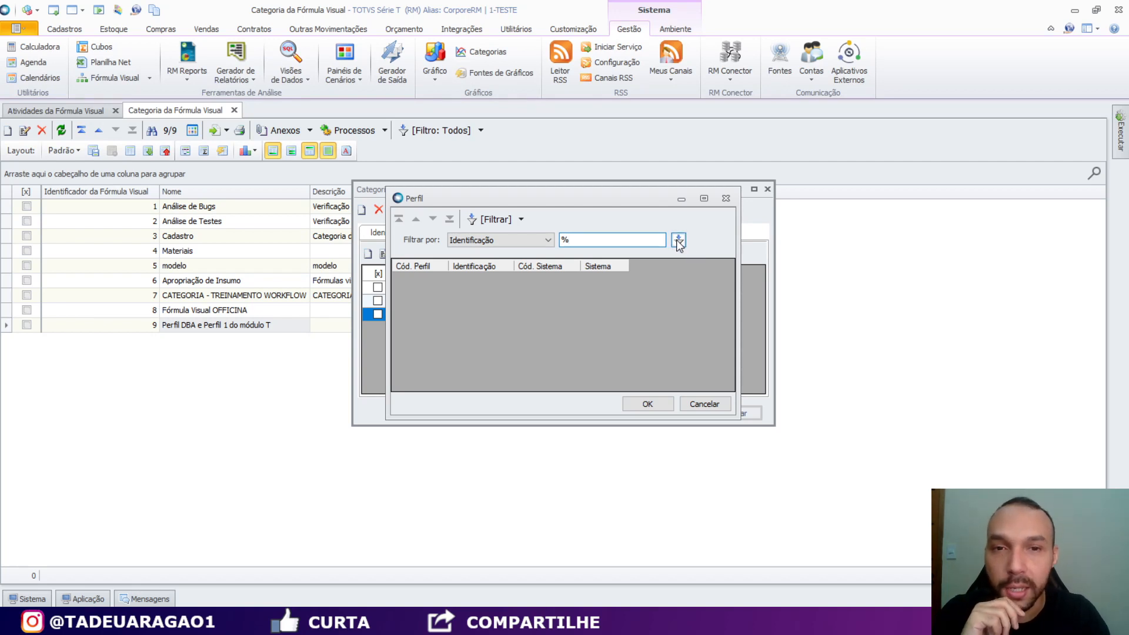
- Examine which system each listed profile belongs to, from the RM TESTIS entries down to the RM PORTAL ones
{"action": "mouse_move", "coordinate": [729, 282]}
{"action": "left_mouse_down"}
{"action": "mouse_move", "coordinate": [726, 382]}
{"action": "mouse_move", "coordinate": [728, 286]}
{"action": "left_mouse_up"}
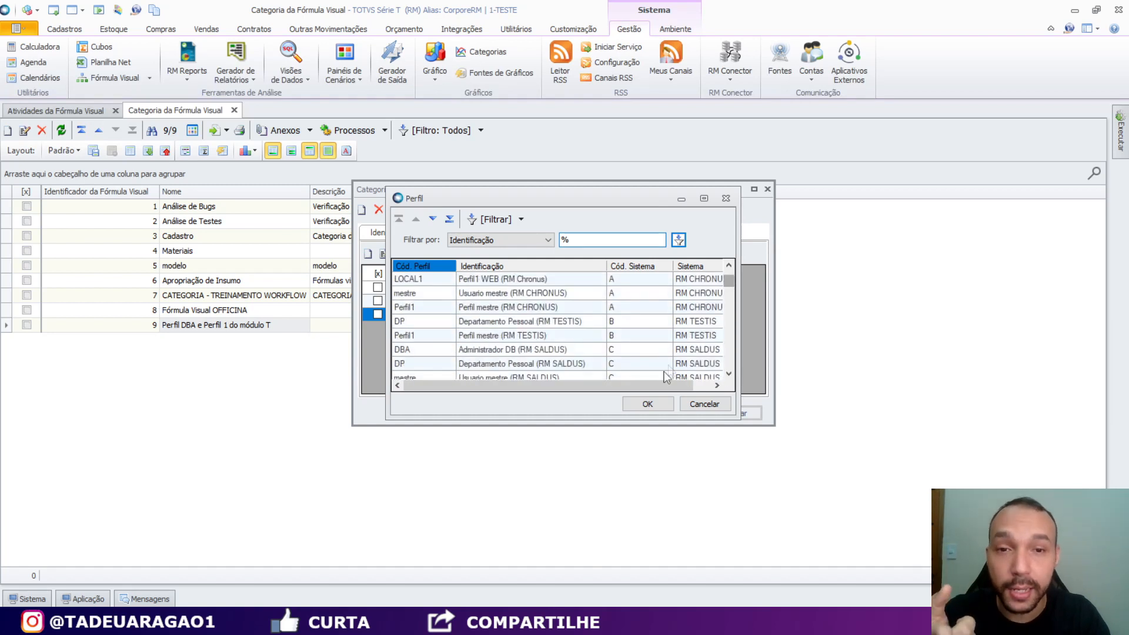
{"action": "left_click_drag", "start_coordinate": [655, 382], "coordinate": [700, 378]}
{"action": "left_click", "coordinate": [697, 340]}
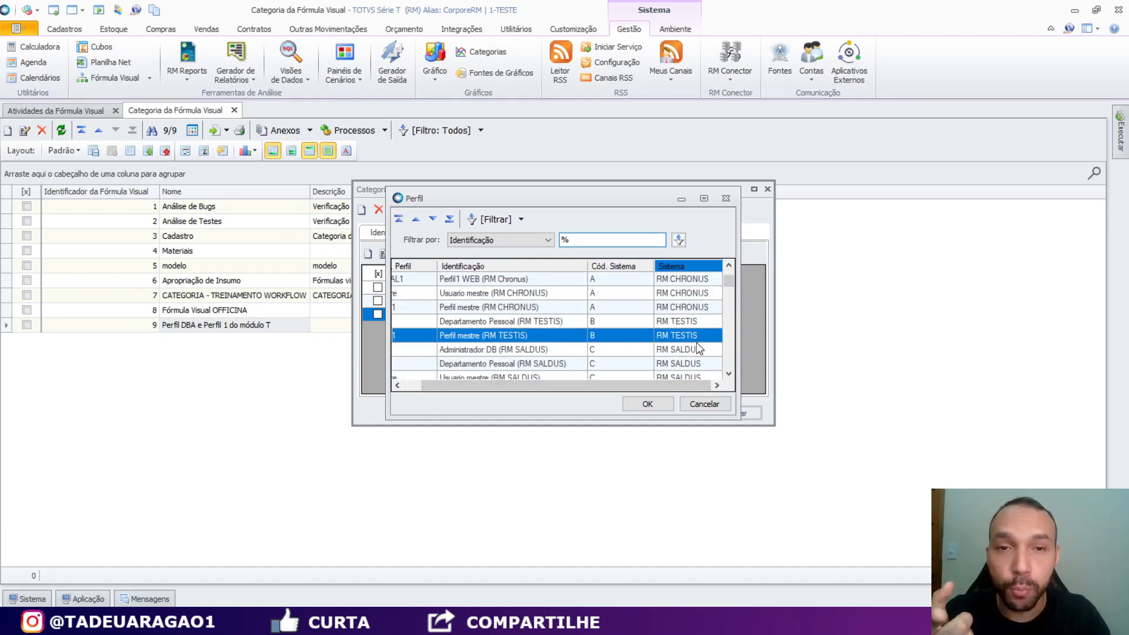
{"action": "left_click_drag", "start_coordinate": [728, 281], "coordinate": [723, 376]}
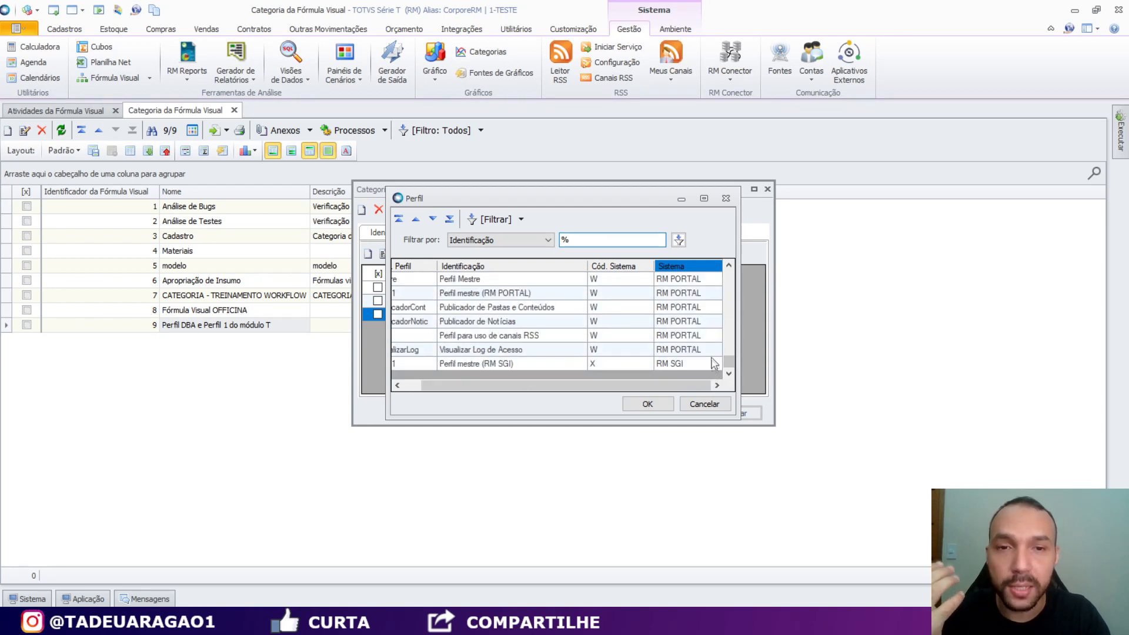
{"action": "left_click", "coordinate": [710, 350]}
{"action": "left_click", "coordinate": [707, 335]}
{"action": "left_click", "coordinate": [705, 311]}
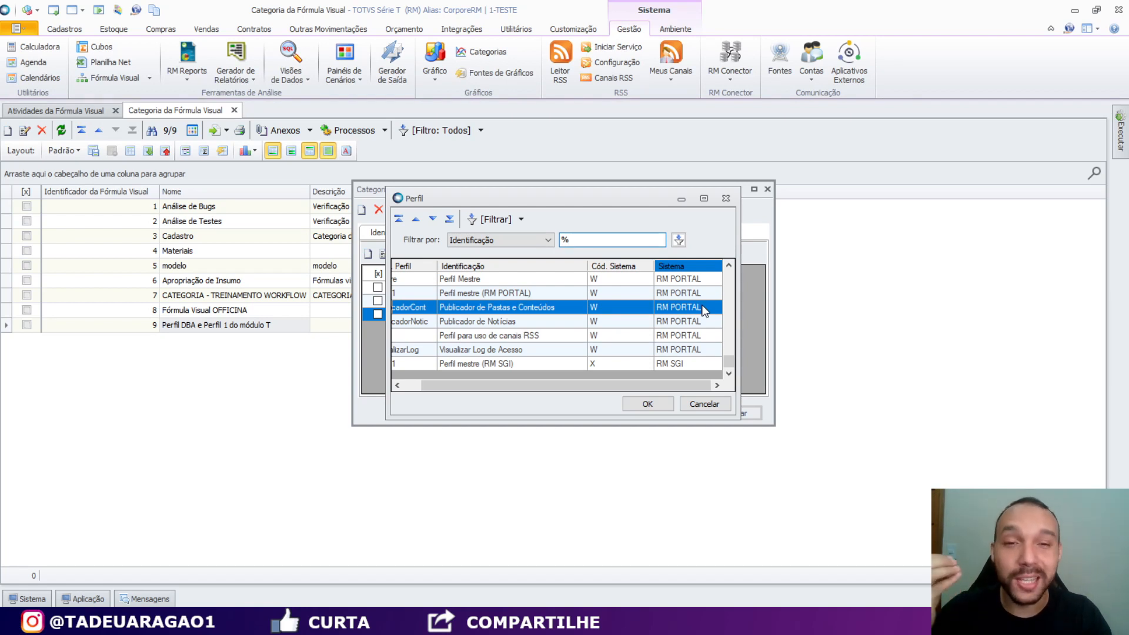
- Find the RM FLUXUS profiles in the list and check their system code
{"action": "left_click_drag", "start_coordinate": [729, 362], "coordinate": [722, 297]}
{"action": "left_click", "coordinate": [704, 311]}
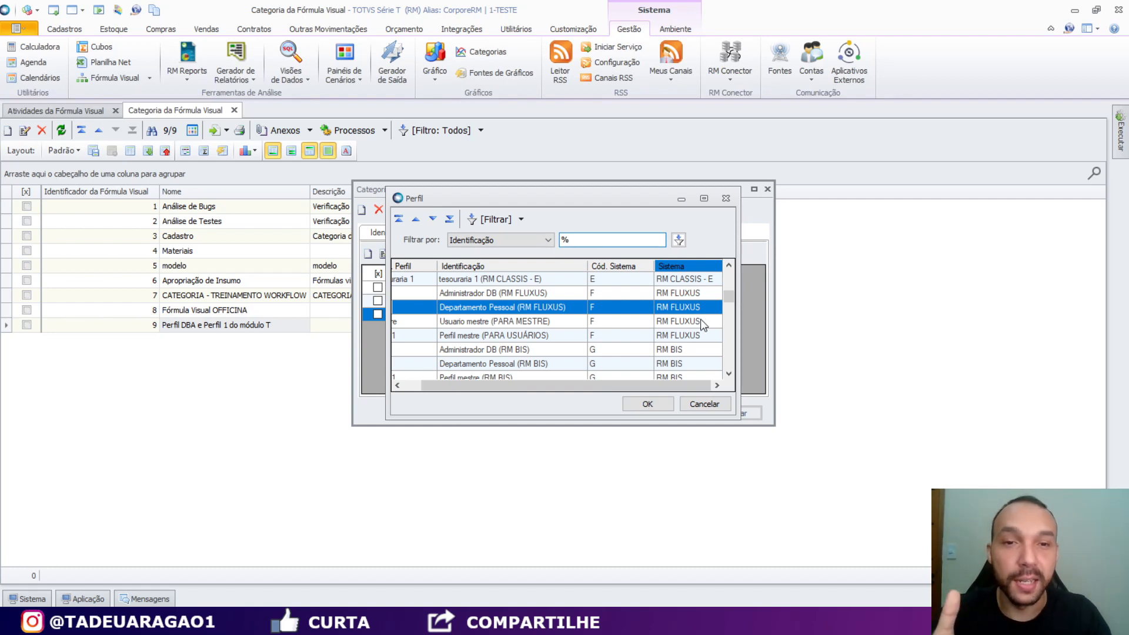
{"action": "left_click", "coordinate": [702, 321]}
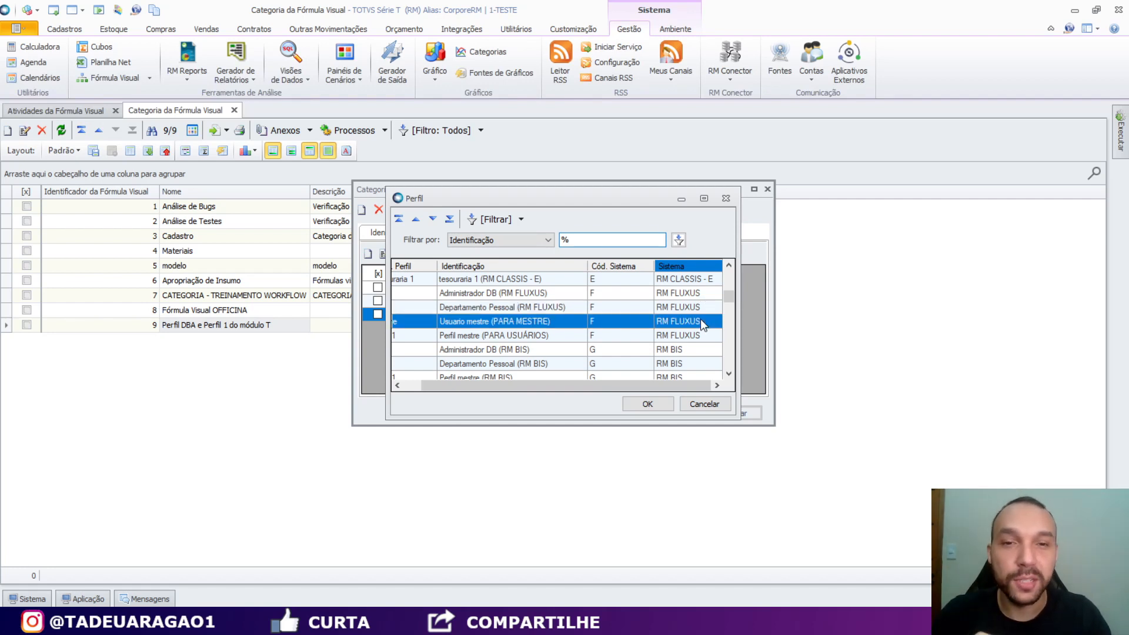
{"action": "left_click", "coordinate": [614, 328]}
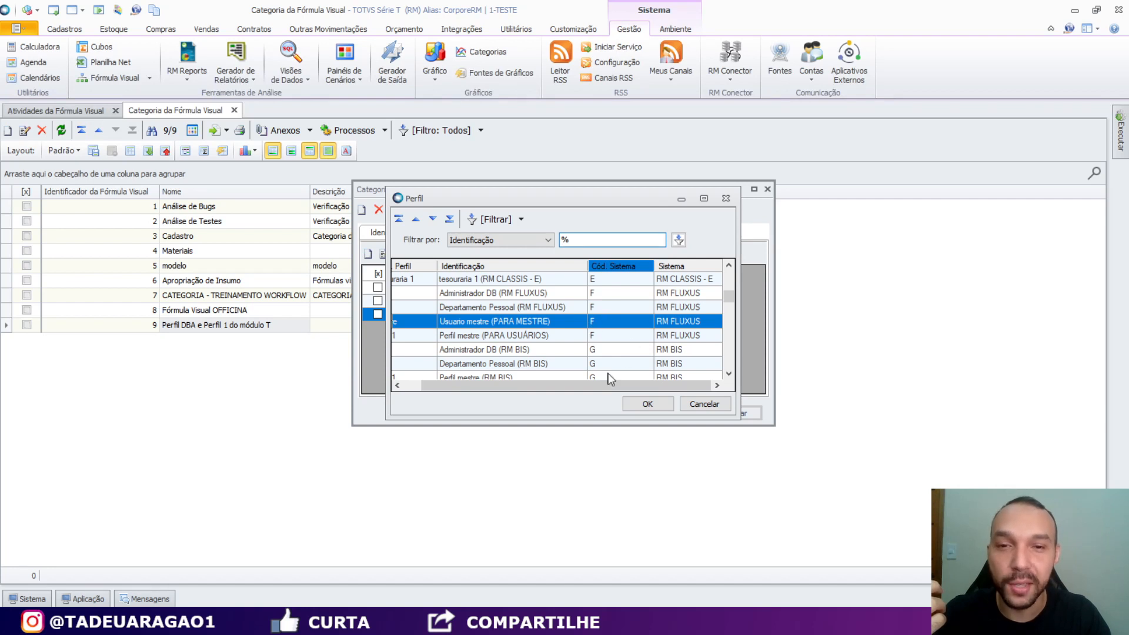
{"action": "left_click_drag", "start_coordinate": [553, 385], "coordinate": [535, 385]}
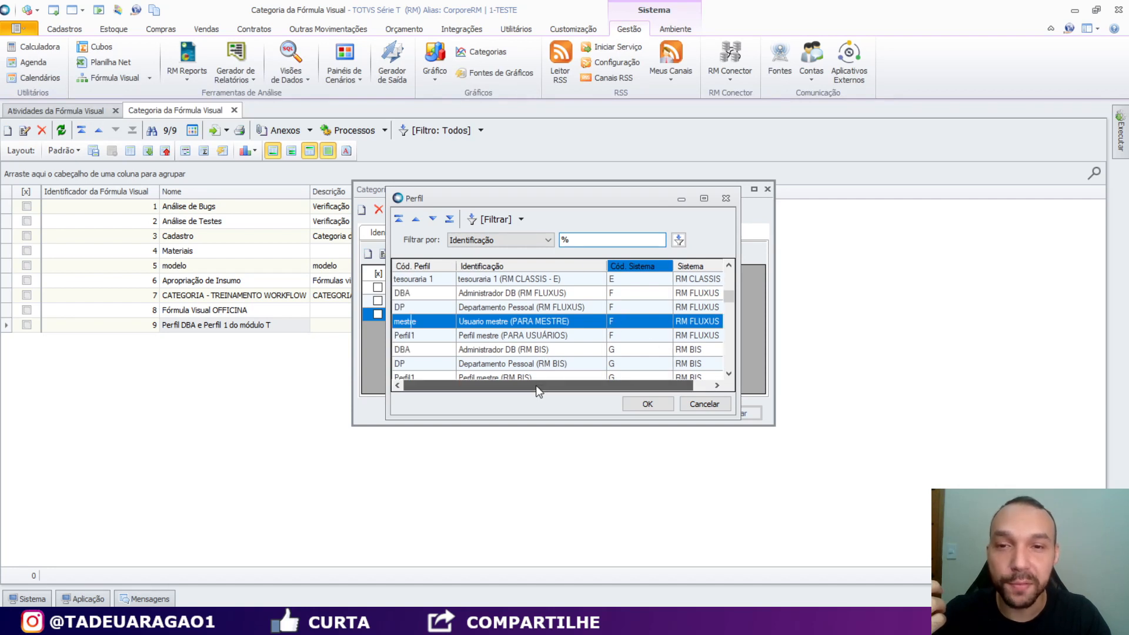
{"action": "left_click", "coordinate": [640, 332]}
{"action": "left_click", "coordinate": [644, 308]}
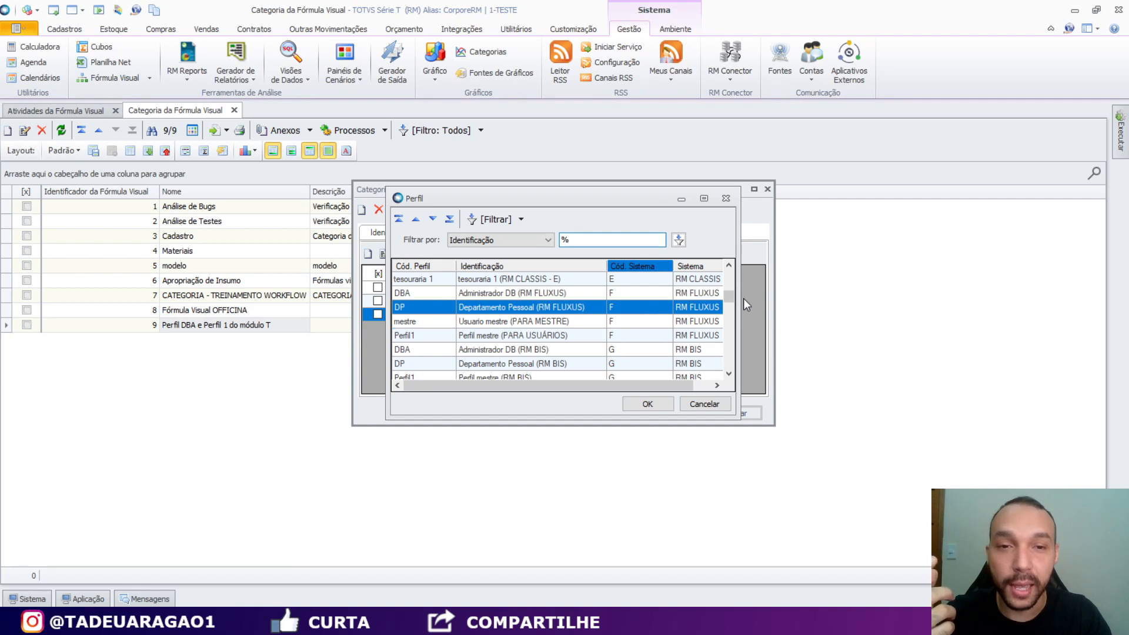
- Locate the RM NUCLEUS profiles with system code T in the list and look through them
{"action": "left_click", "coordinate": [729, 373]}
{"action": "scroll", "coordinate": [728, 371], "scroll_direction": "down", "scroll_amount": 10}
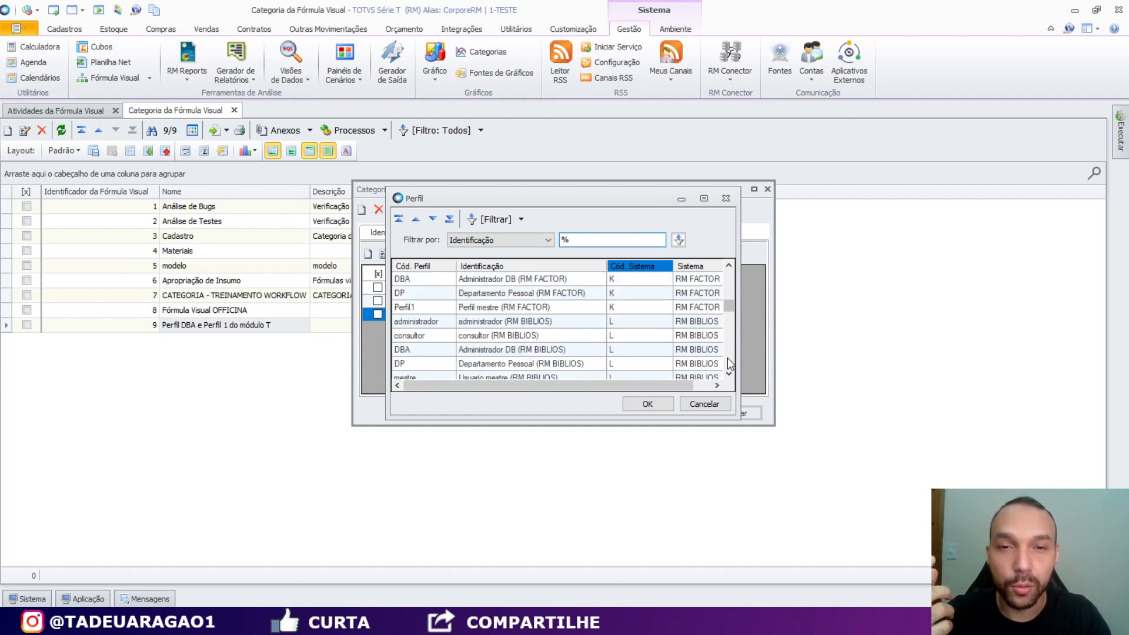
{"action": "scroll", "coordinate": [730, 365], "scroll_direction": "down", "scroll_amount": 8}
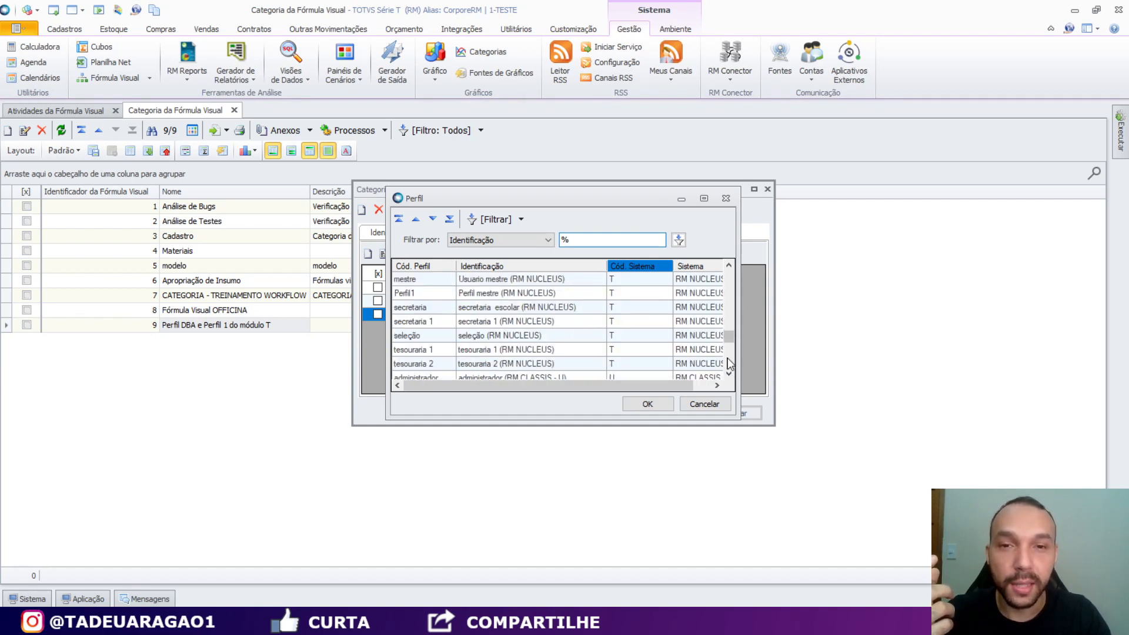
{"action": "left_click", "coordinate": [728, 266]}
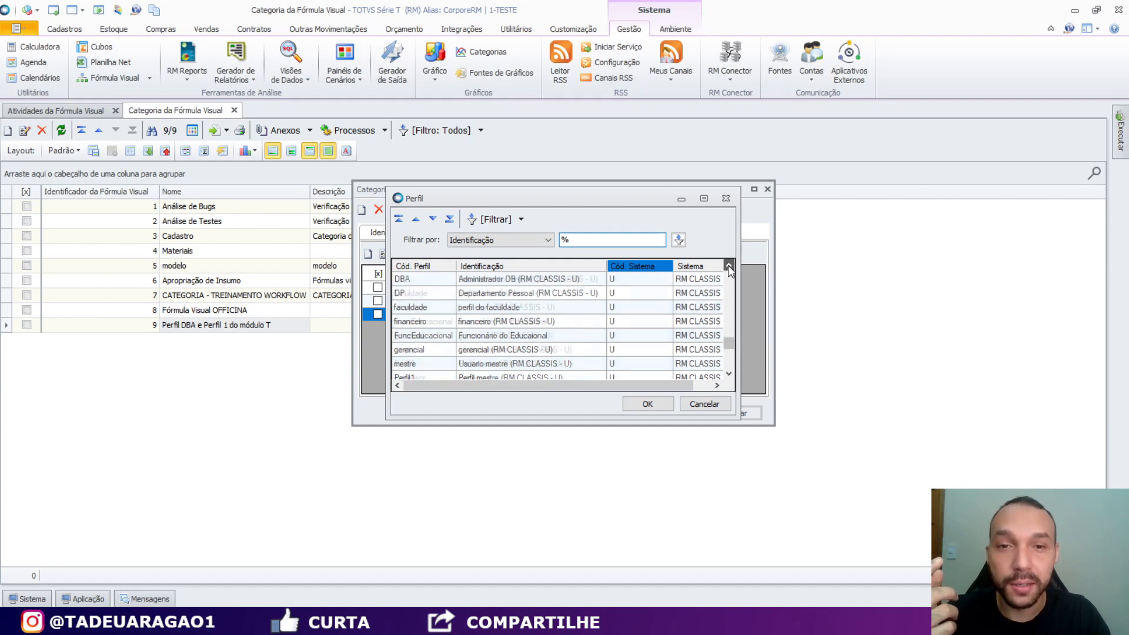
{"action": "left_click", "coordinate": [630, 344]}
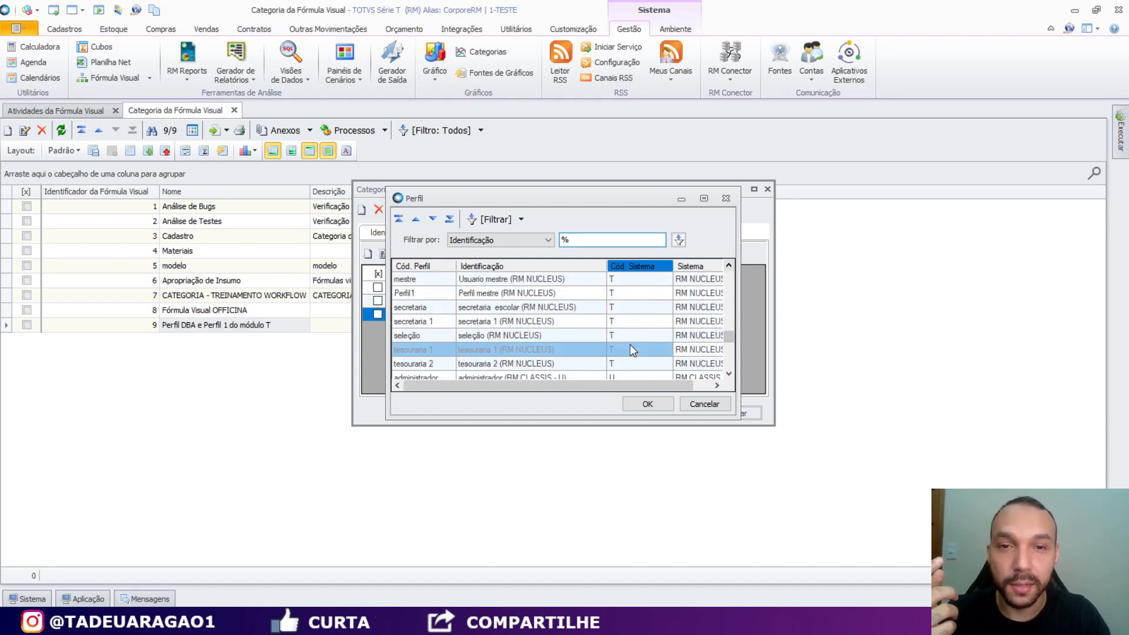
{"action": "left_click", "coordinate": [616, 297]}
{"action": "key", "text": "Up"}
{"action": "key", "text": "Up"}
{"action": "key", "text": "Up"}
{"action": "key", "text": "Up"}
{"action": "key", "text": "Up"}
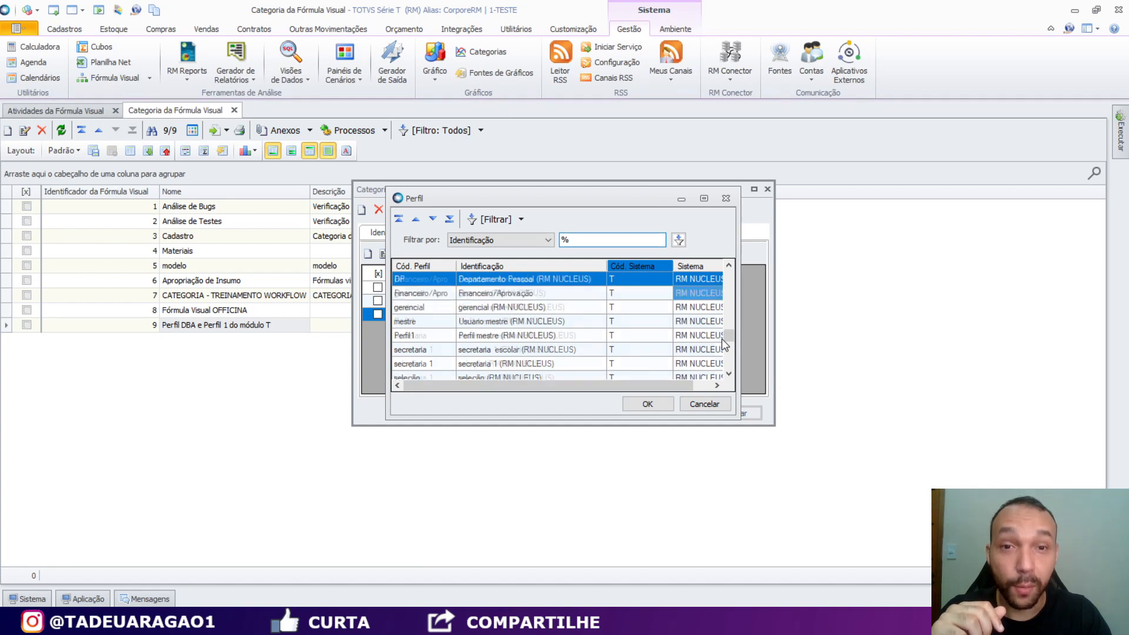
{"action": "key", "text": "Down"}
{"action": "key", "text": "Down"}
{"action": "key", "text": "Down"}
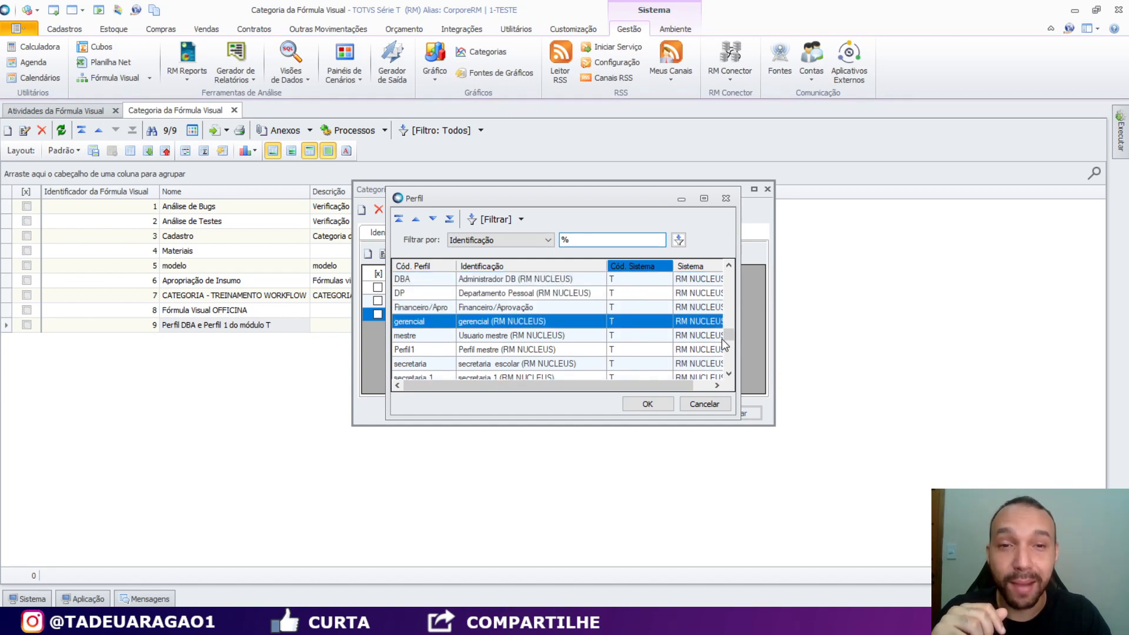
- Select the Perfil mestre (RM NUCLEUS) profile and check its system and profile code
{"action": "left_click", "coordinate": [694, 385]}
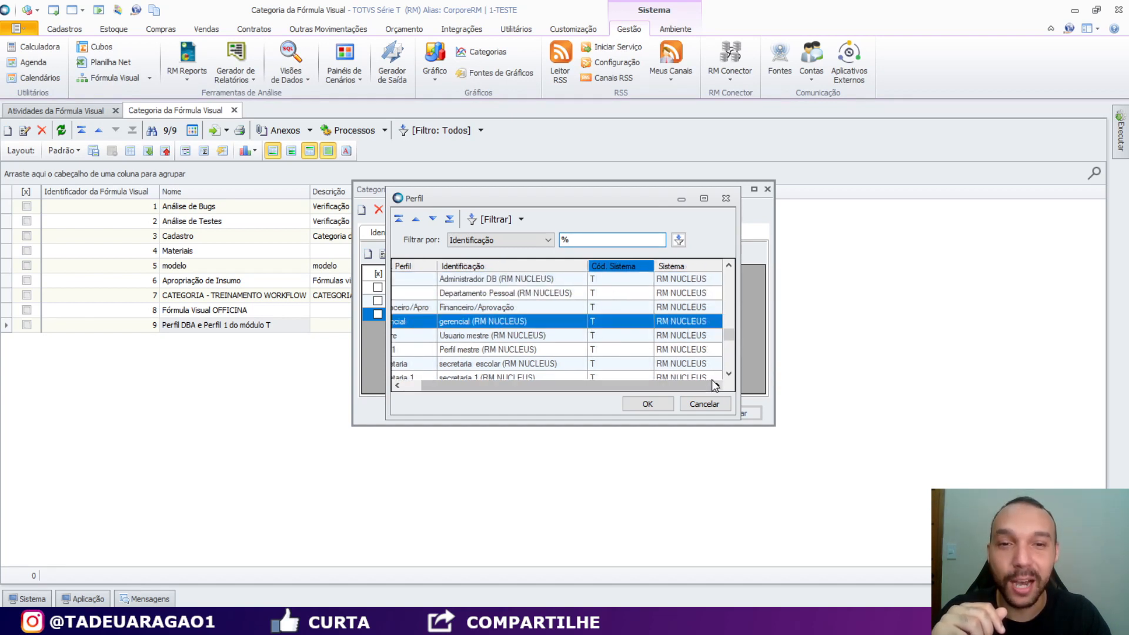
{"action": "left_click", "coordinate": [695, 349]}
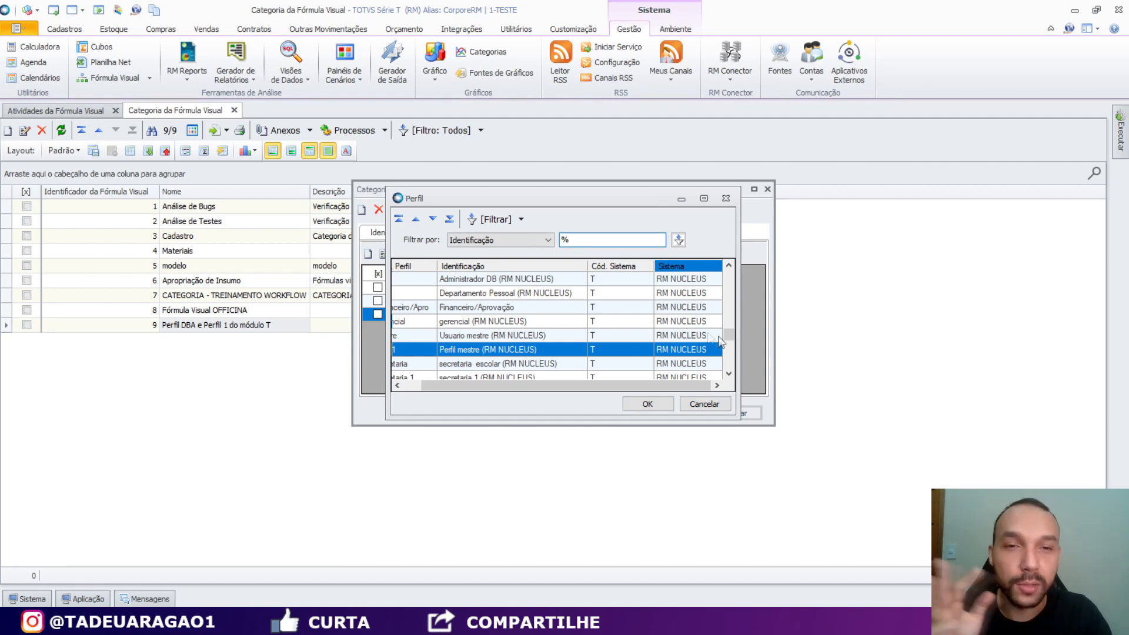
{"action": "scroll", "coordinate": [733, 336], "scroll_direction": "up", "scroll_amount": 2}
{"action": "mouse_move", "coordinate": [733, 334]}
{"action": "left_mouse_down"}
{"action": "mouse_move", "coordinate": [729, 316]}
{"action": "mouse_move", "coordinate": [730, 341]}
{"action": "left_mouse_up"}
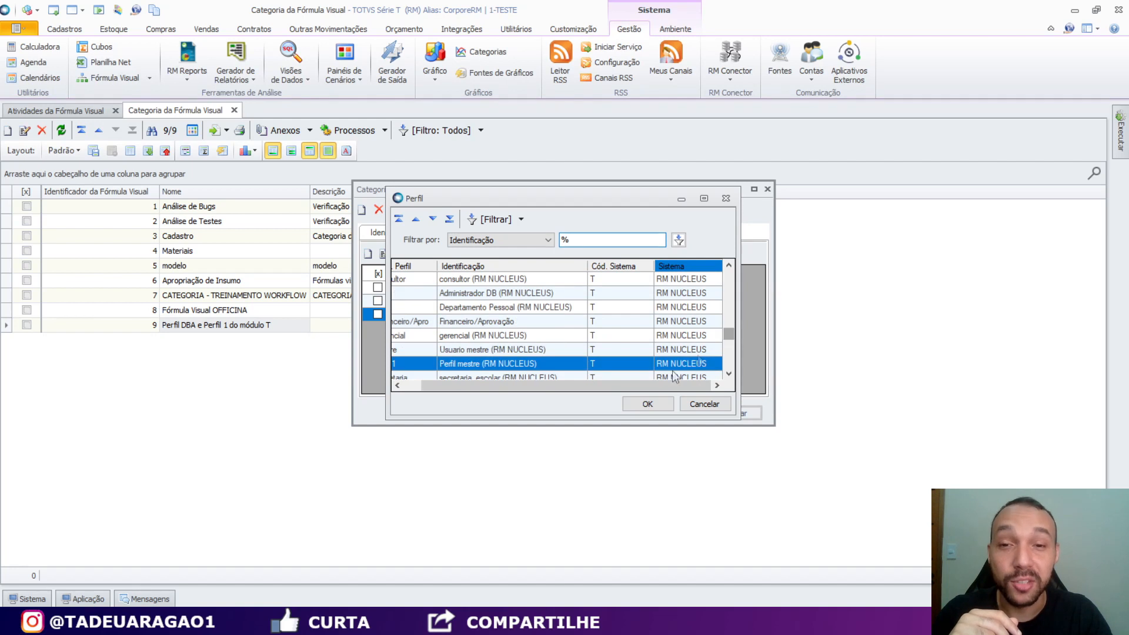
{"action": "left_click_drag", "start_coordinate": [629, 387], "coordinate": [603, 394]}
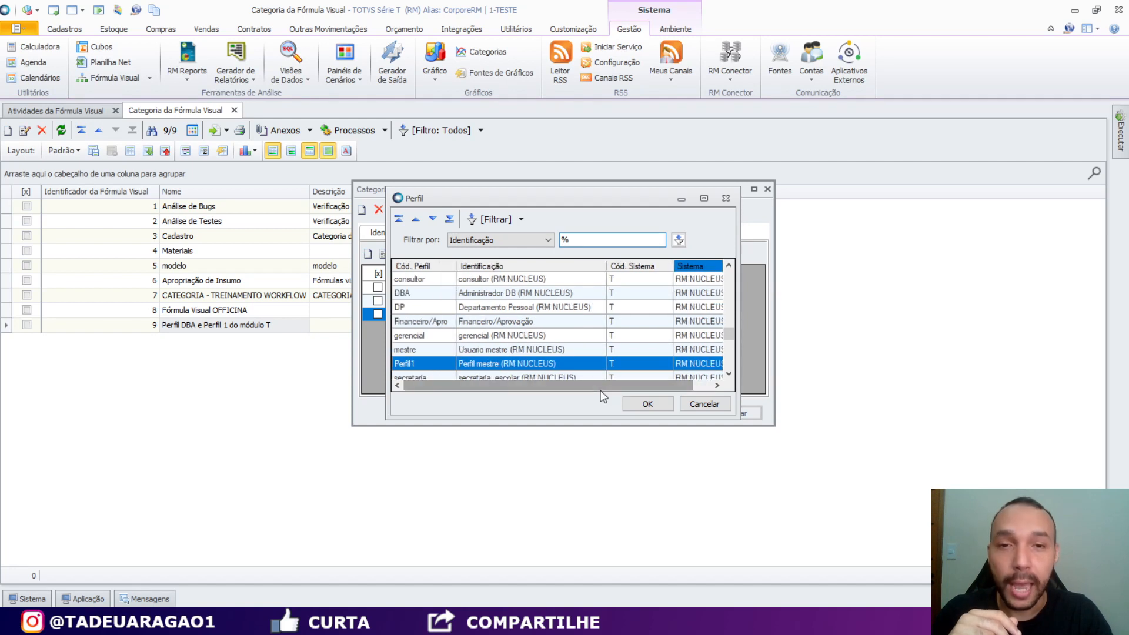
- Add the gerencial (RM NUCLEUS) profile to the category's profiles
{"action": "left_click", "coordinate": [626, 335]}
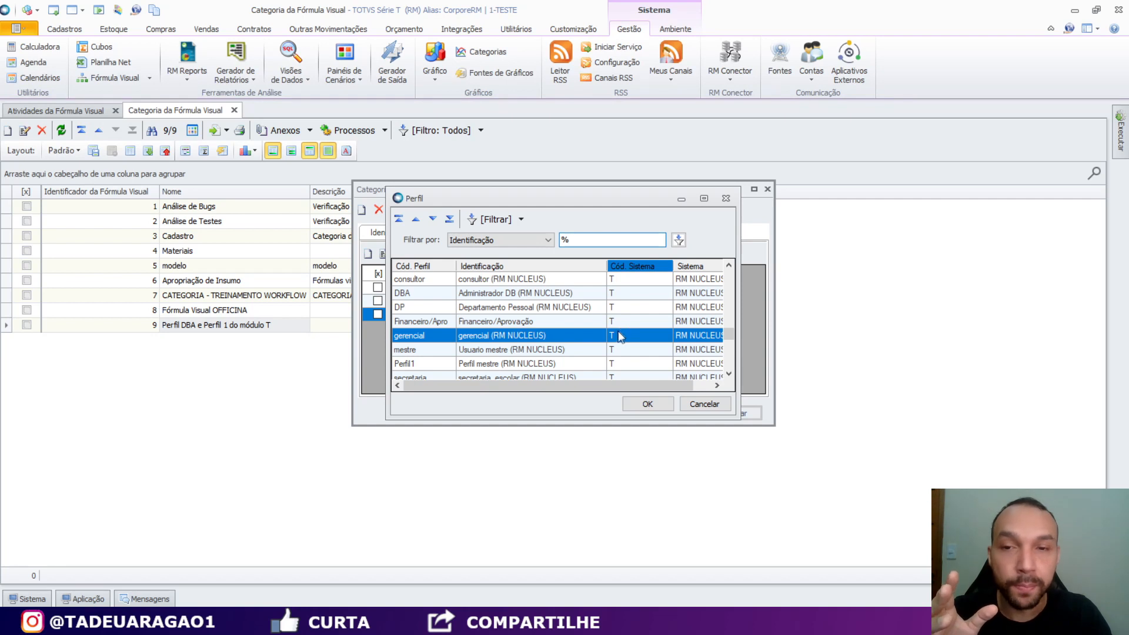
{"action": "left_click", "coordinate": [491, 340]}
{"action": "left_click", "coordinate": [637, 404]}
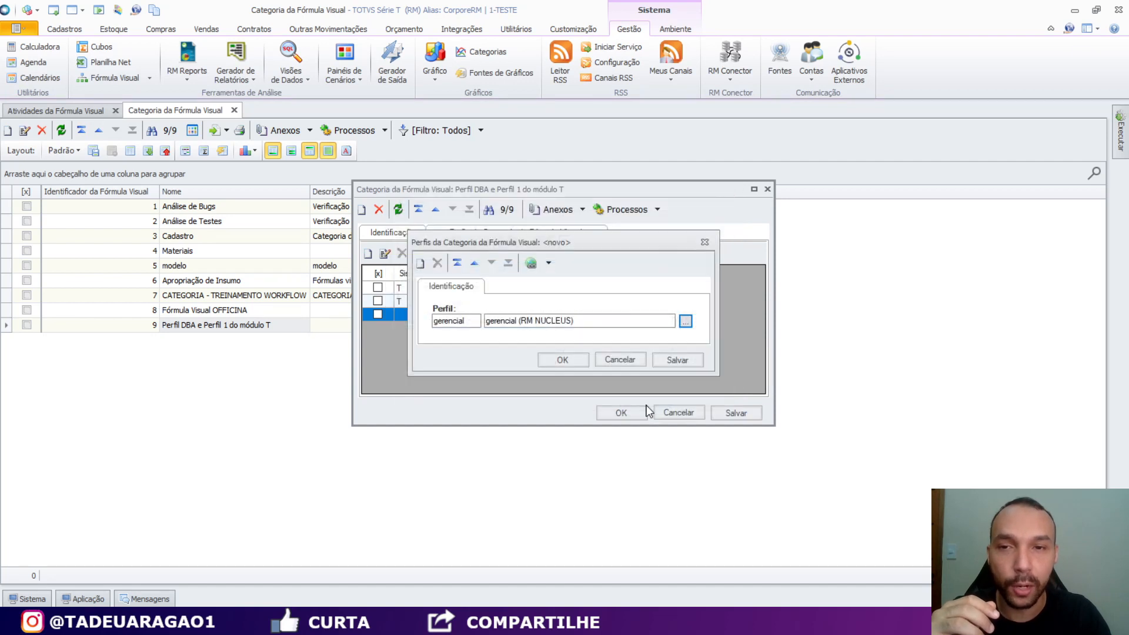
{"action": "left_click", "coordinate": [561, 360]}
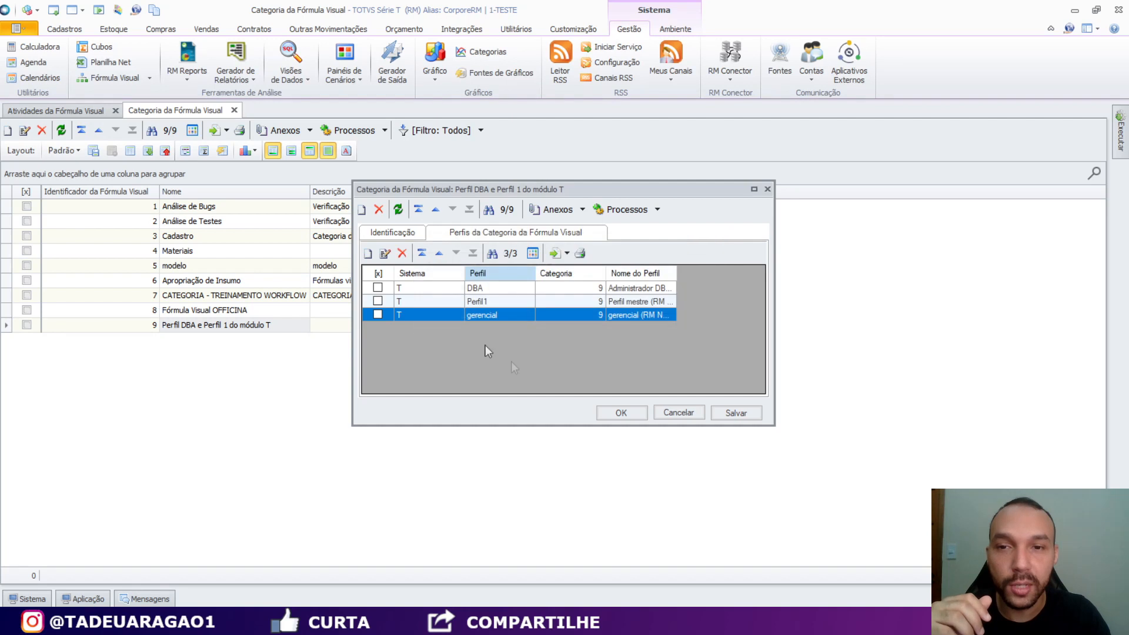
- Review the identification name of the category Perfil DBA e Perfil 1 do módulo T and confirm the category record
{"action": "left_click", "coordinate": [392, 232]}
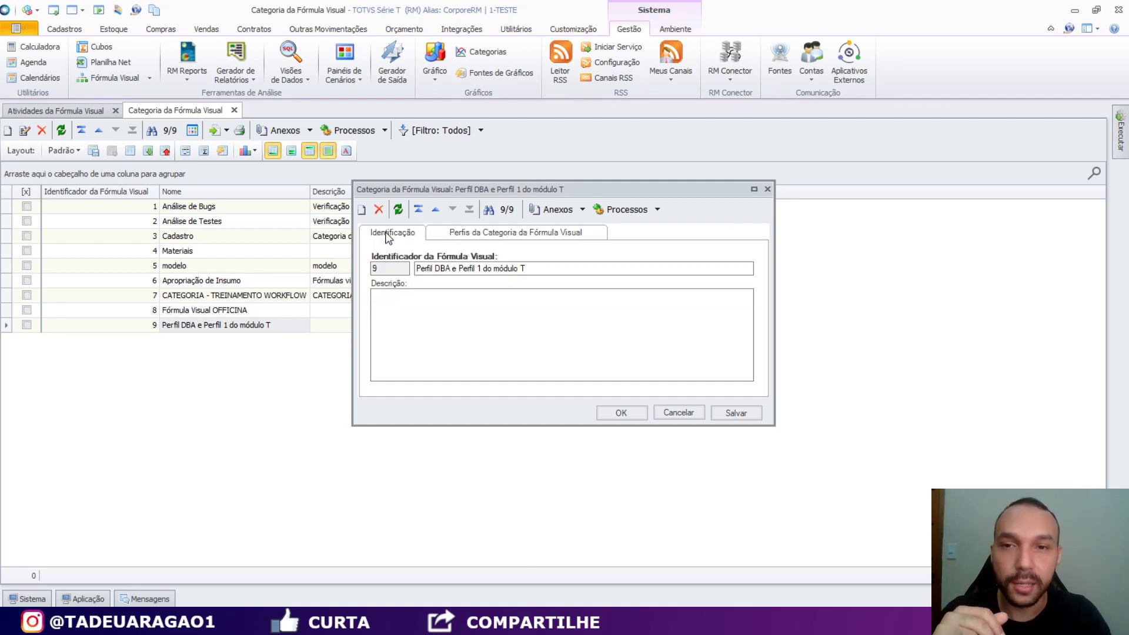
{"action": "left_click", "coordinate": [540, 269]}
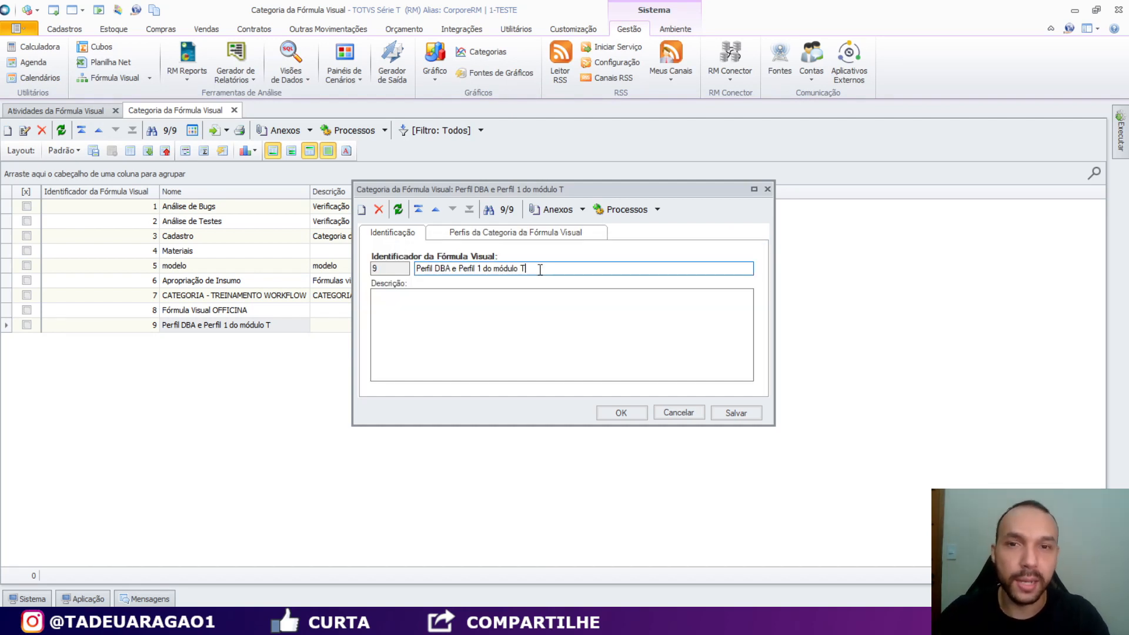
{"action": "left_click", "coordinate": [623, 413]}
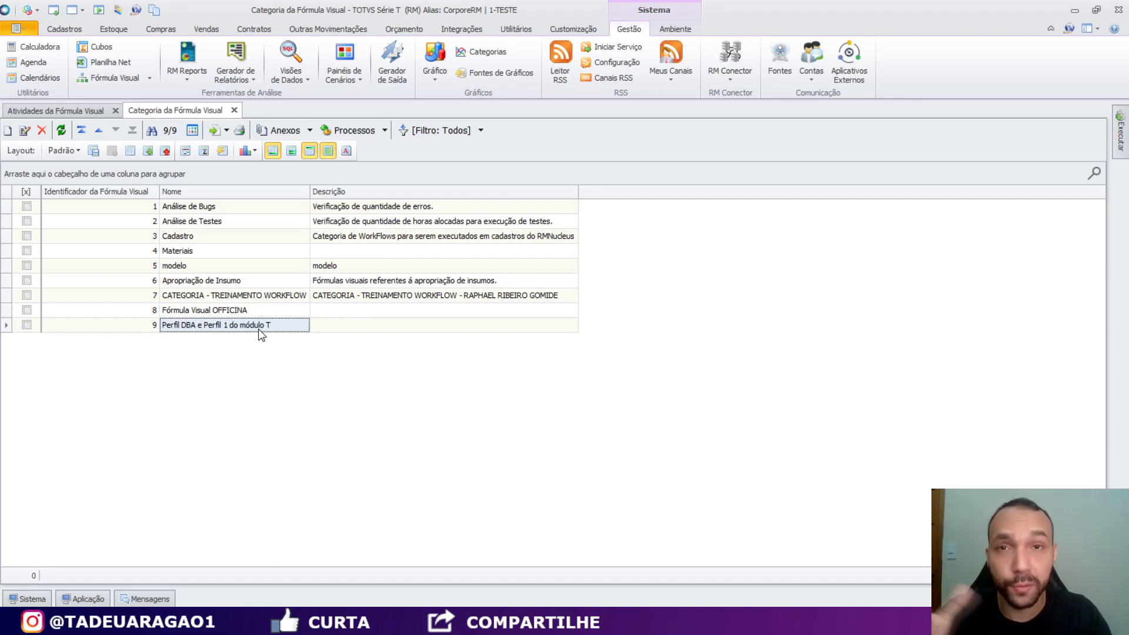
- Select category 9 in the category list and open the Fórmula Visual records
{"action": "left_click", "coordinate": [152, 330]}
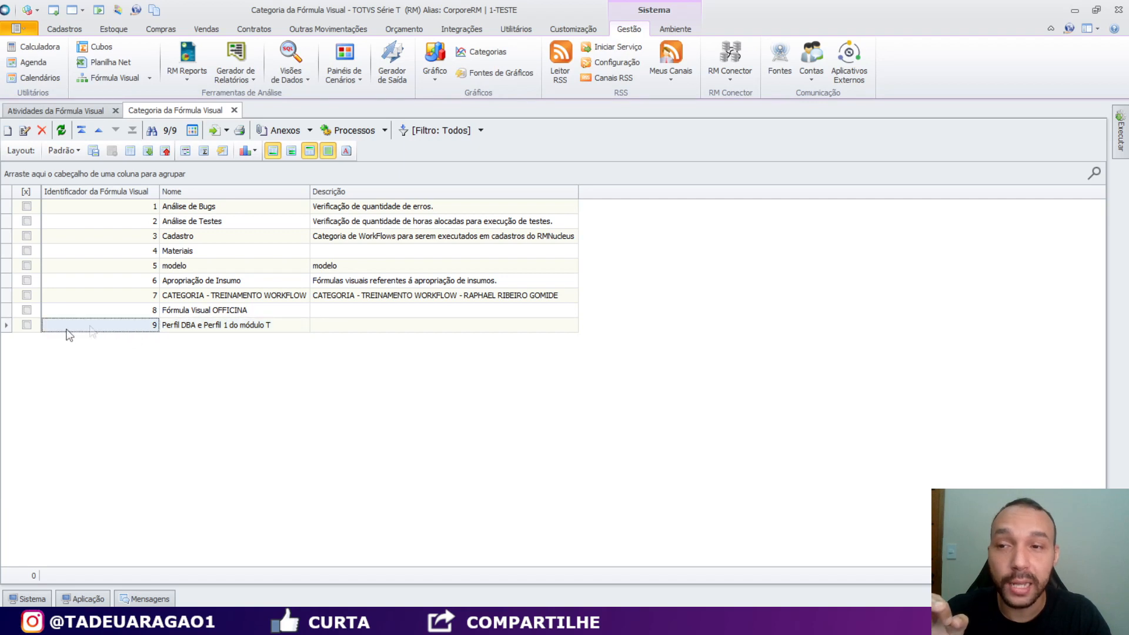
{"action": "left_click", "coordinate": [11, 330]}
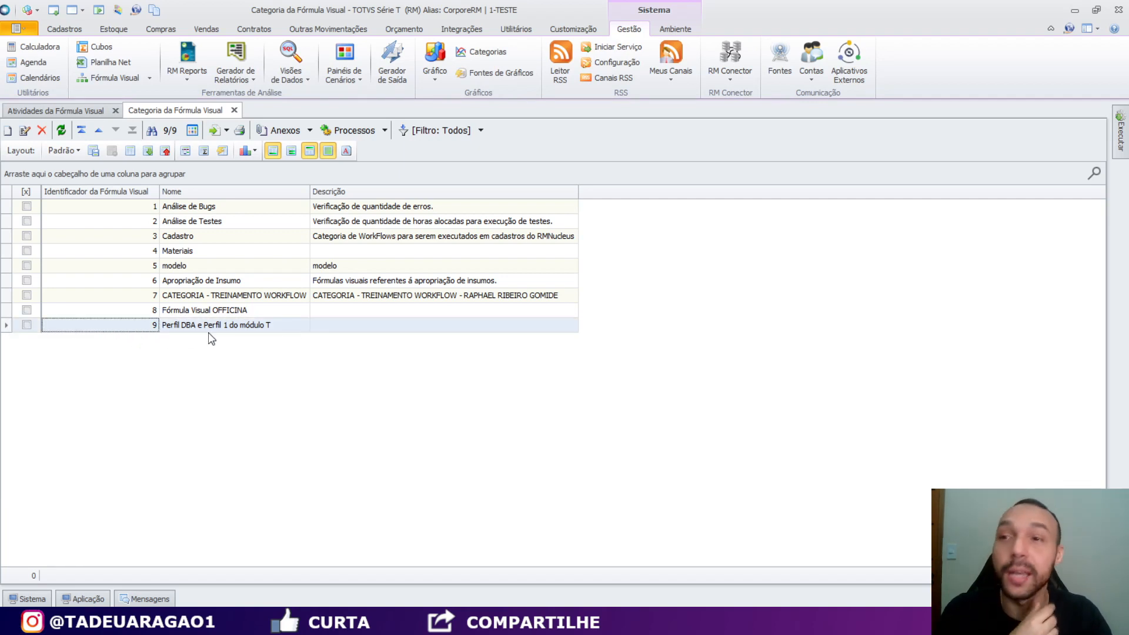
{"action": "left_click", "coordinate": [150, 84]}
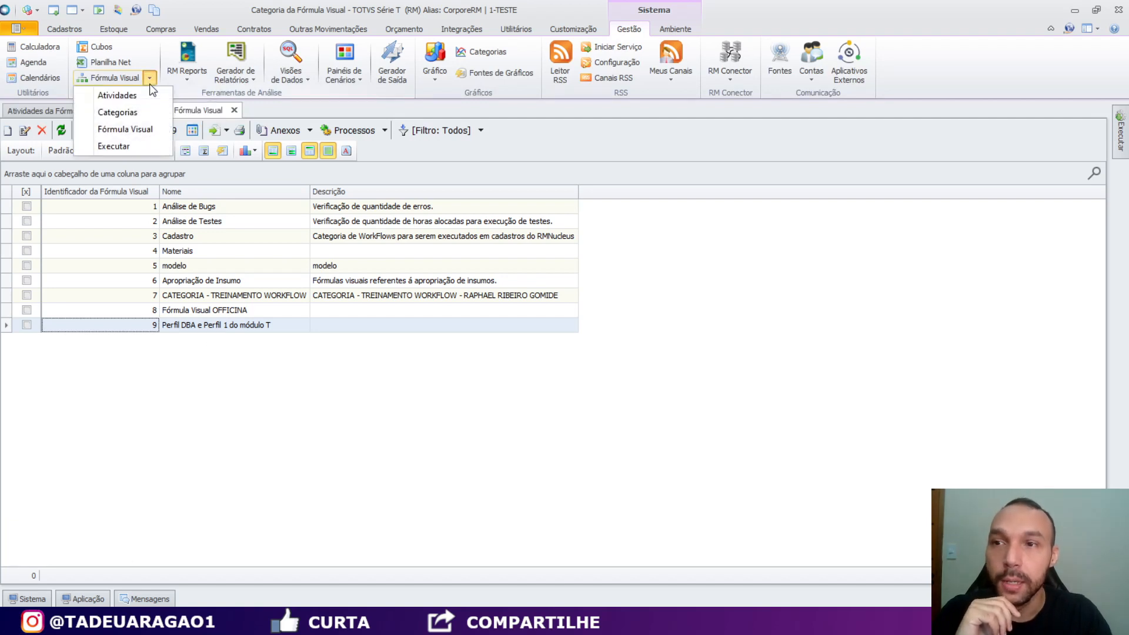
{"action": "left_click", "coordinate": [143, 134]}
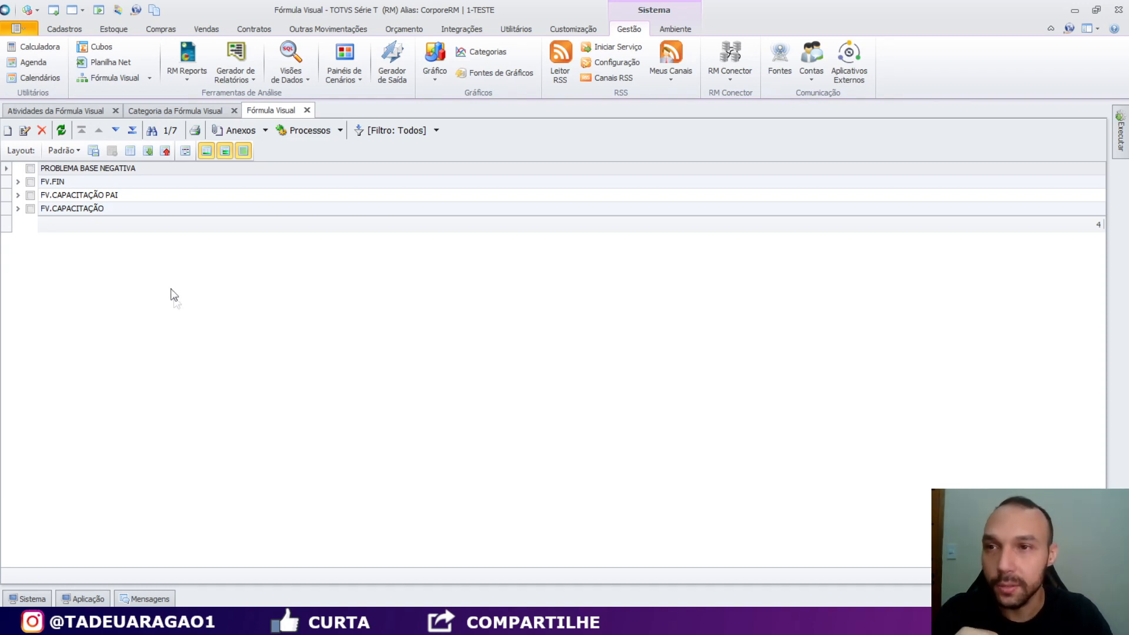
- Execute the visual formula FV.CAPACITAÇÃO.0002 - TESTE 2, finding it with the name filter %, and close the execution window
{"action": "left_click", "coordinate": [150, 79]}
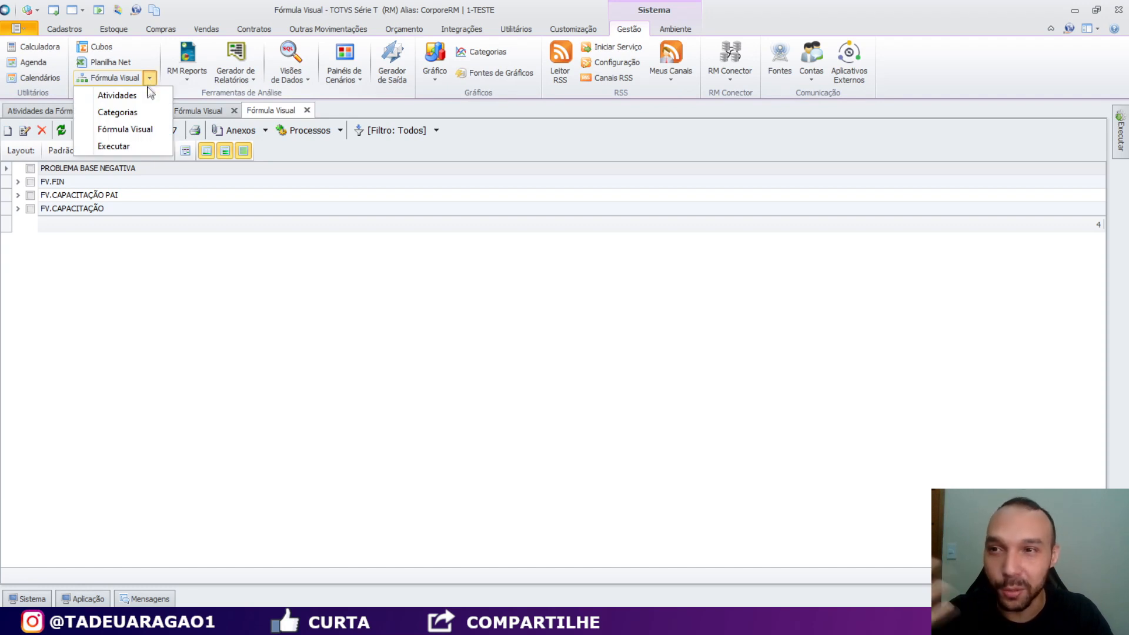
{"action": "left_click", "coordinate": [118, 151]}
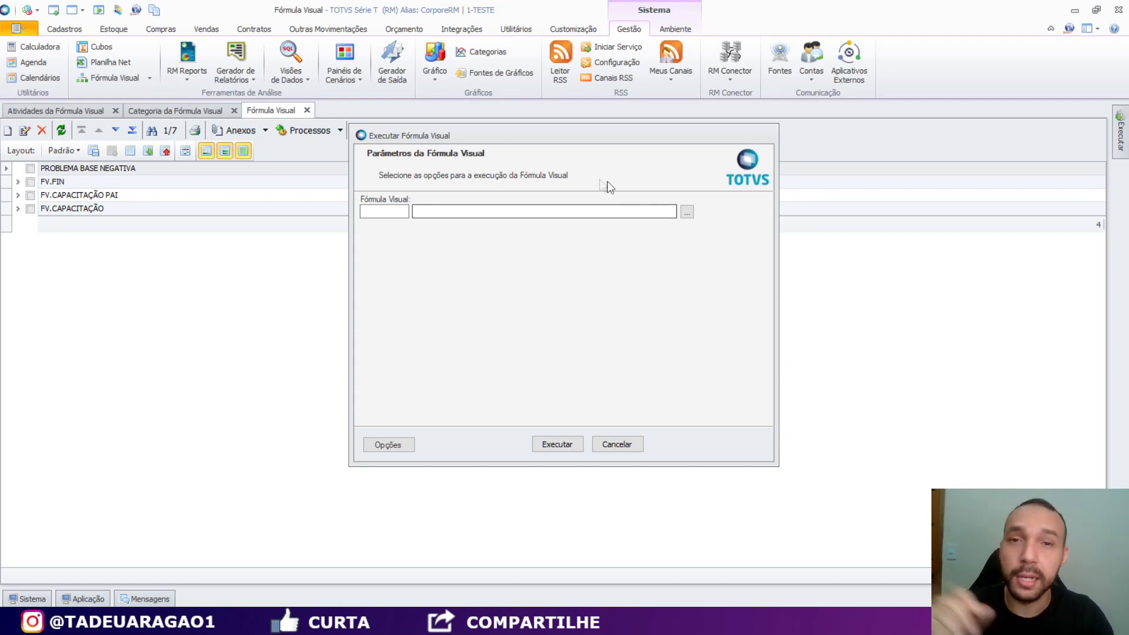
{"action": "left_click", "coordinate": [687, 213]}
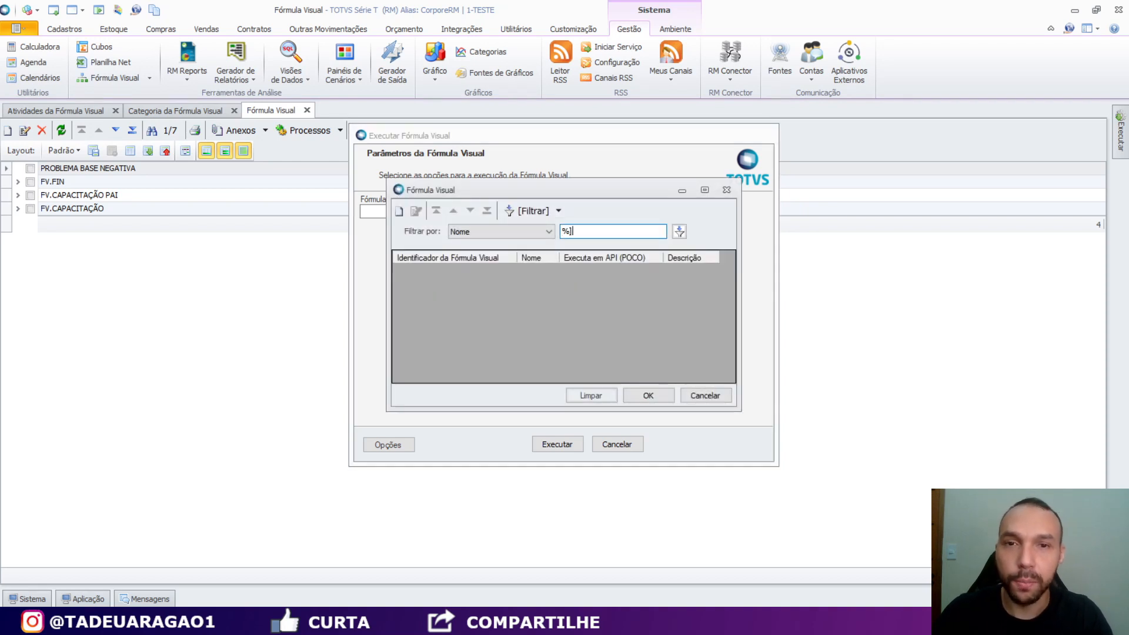
{"action": "left_click", "coordinate": [681, 231]}
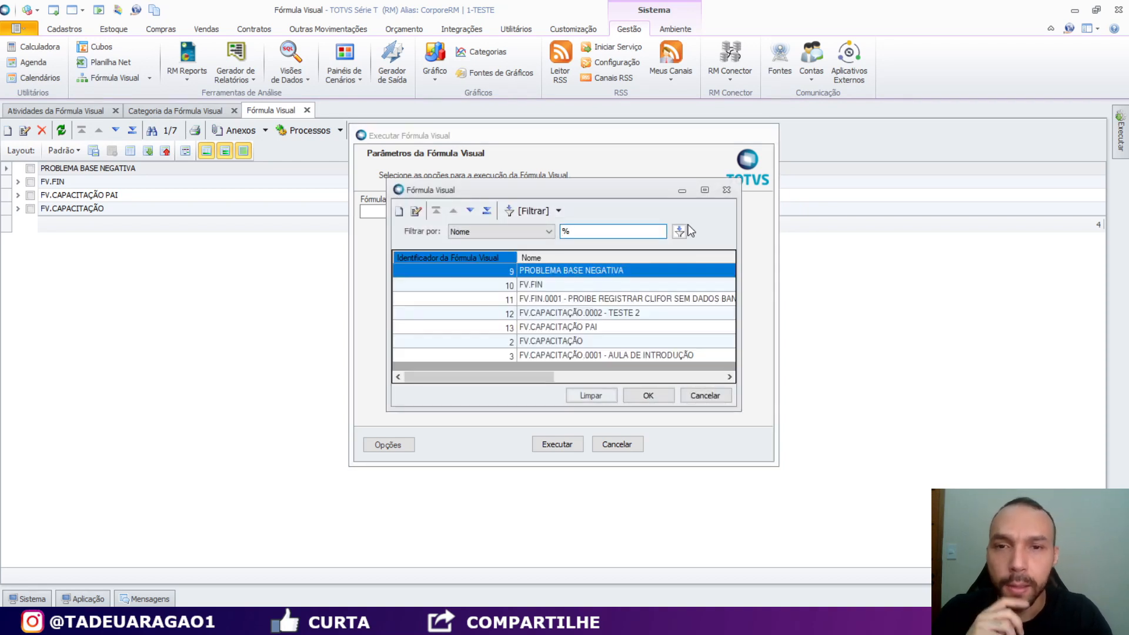
{"action": "left_click", "coordinate": [627, 317]}
{"action": "left_click", "coordinate": [646, 394]}
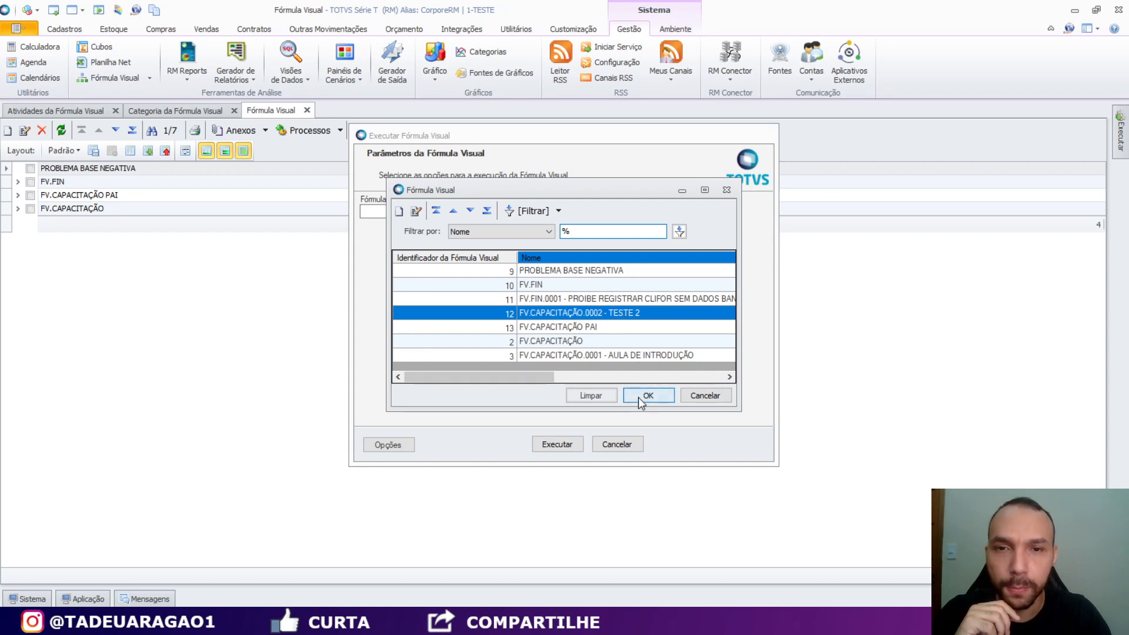
{"action": "left_click", "coordinate": [565, 447]}
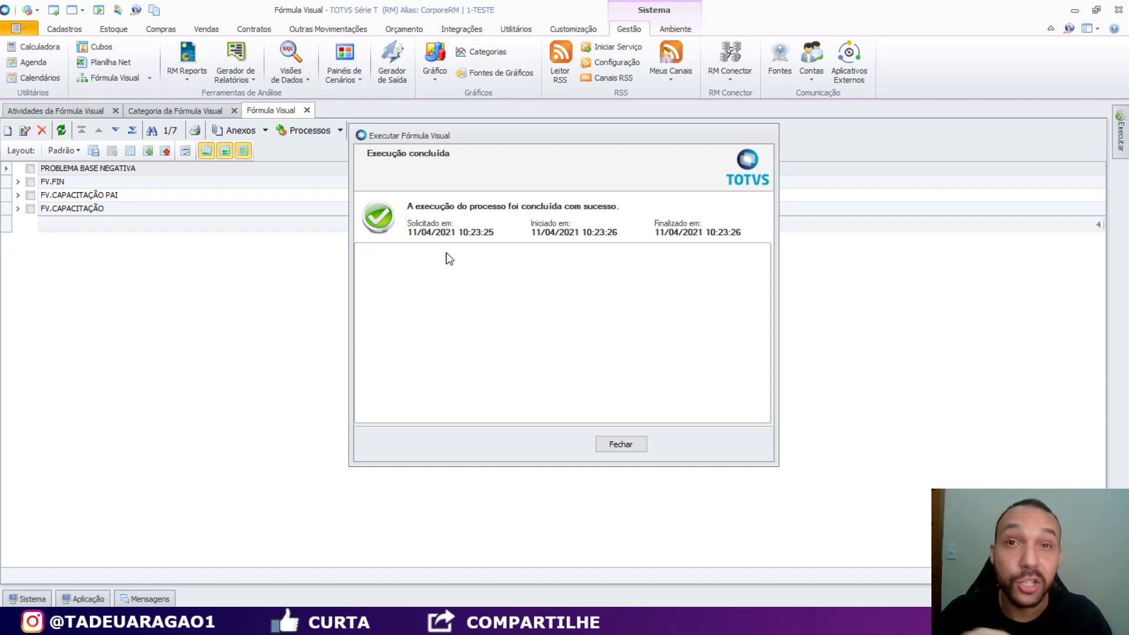
{"action": "left_click", "coordinate": [621, 444]}
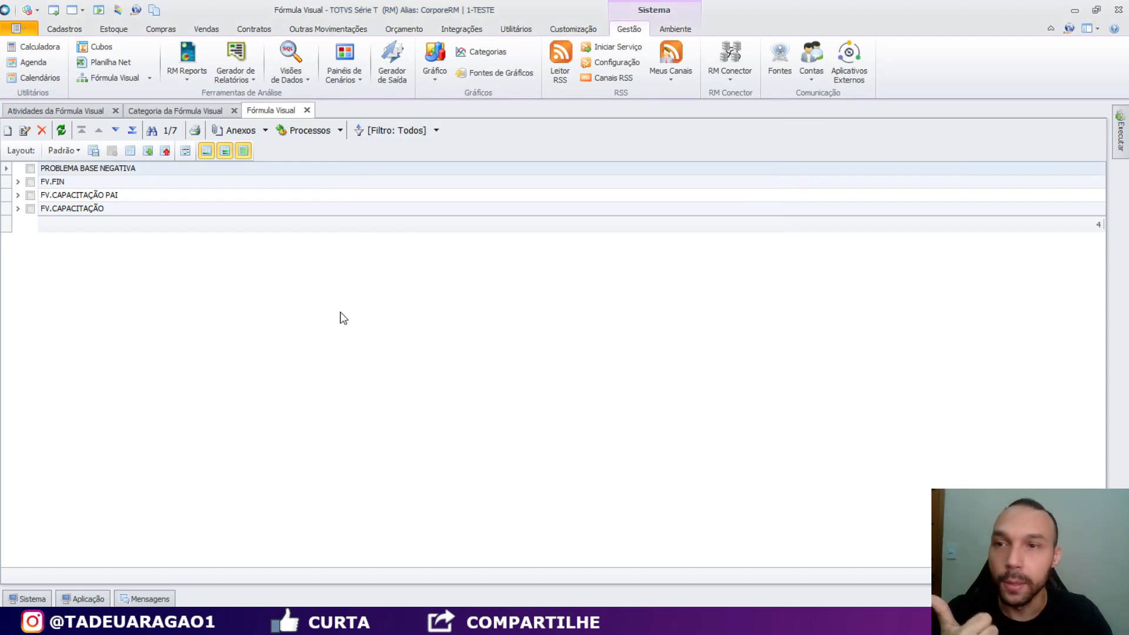
- Open the workflow of the PROBLEMA BASE NEGATIVA formula for a look and close it again
{"action": "left_click", "coordinate": [150, 78]}
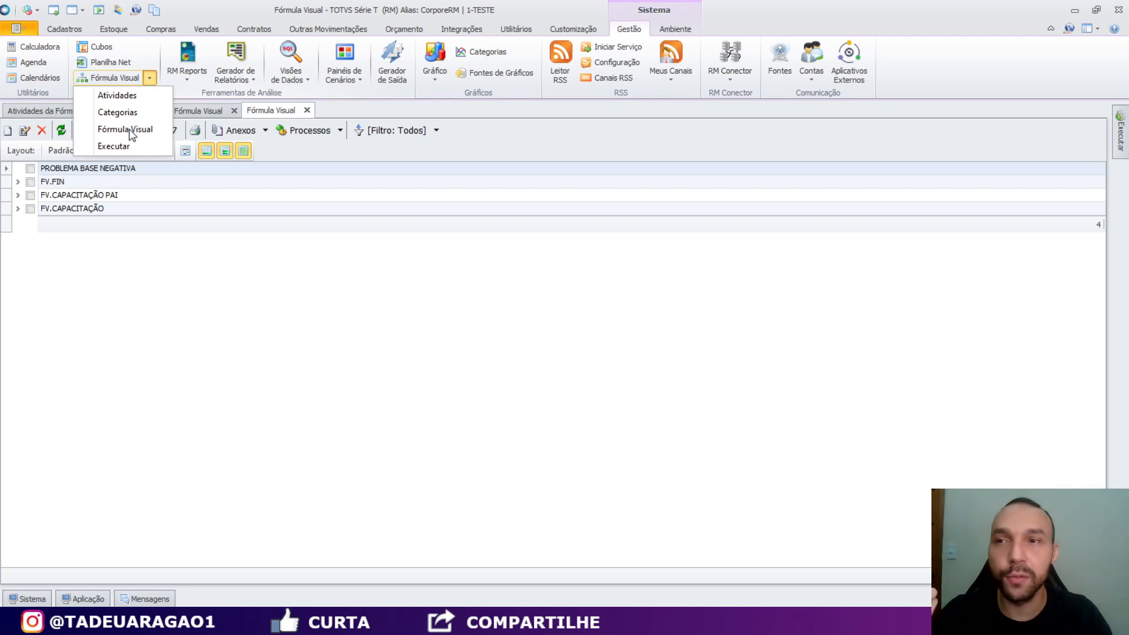
{"action": "left_click", "coordinate": [169, 363]}
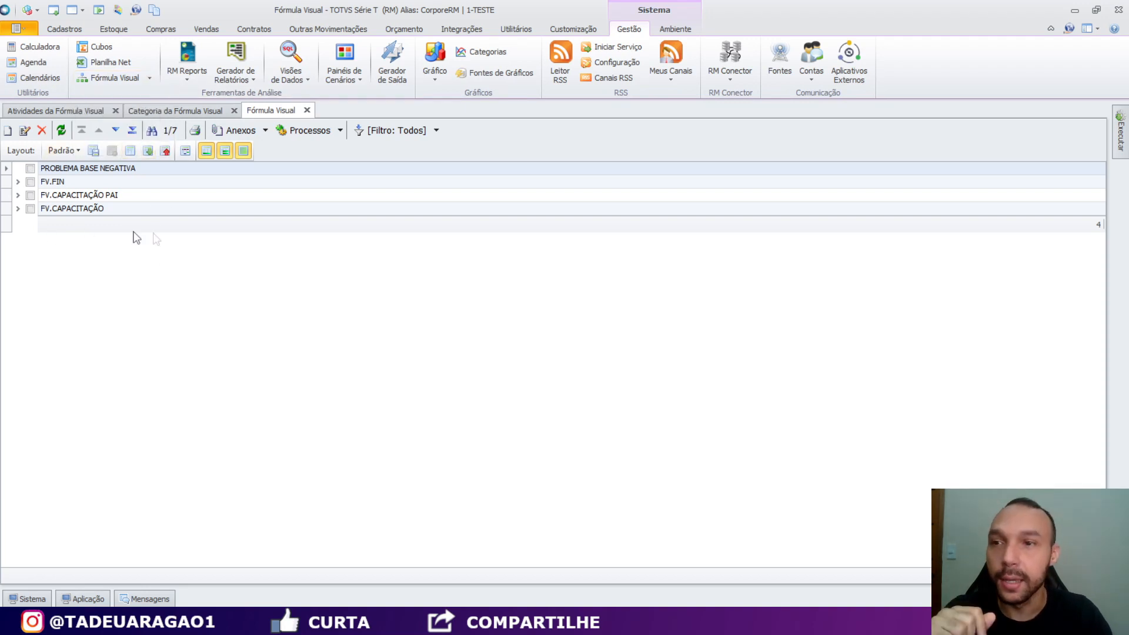
{"action": "left_click", "coordinate": [18, 208]}
{"action": "left_click", "coordinate": [18, 209]}
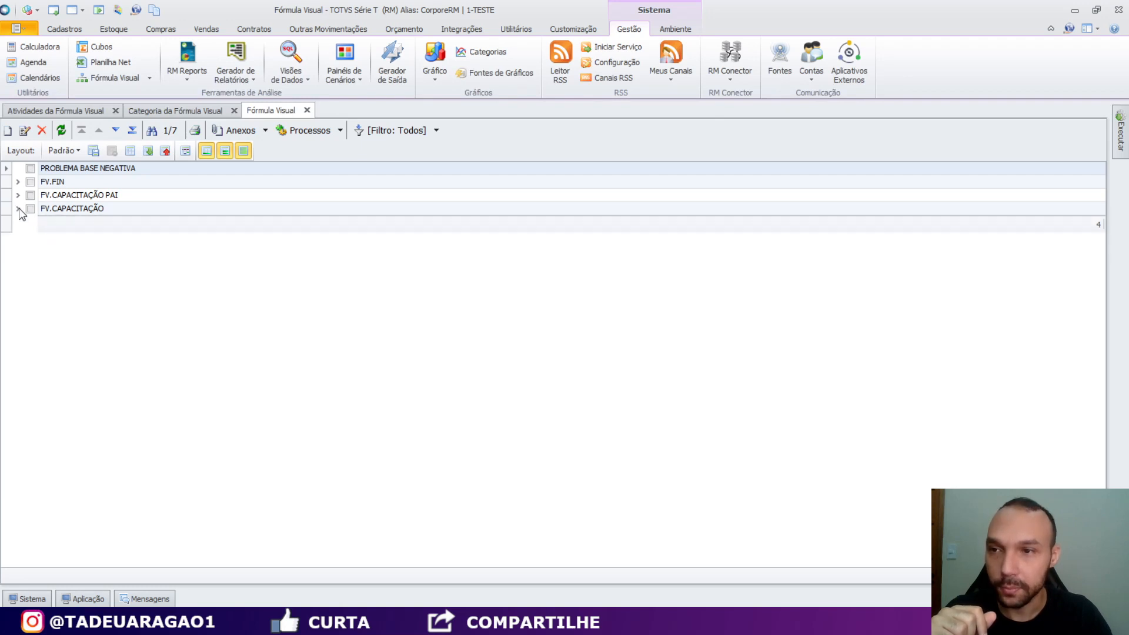
{"action": "double_click", "coordinate": [97, 209]}
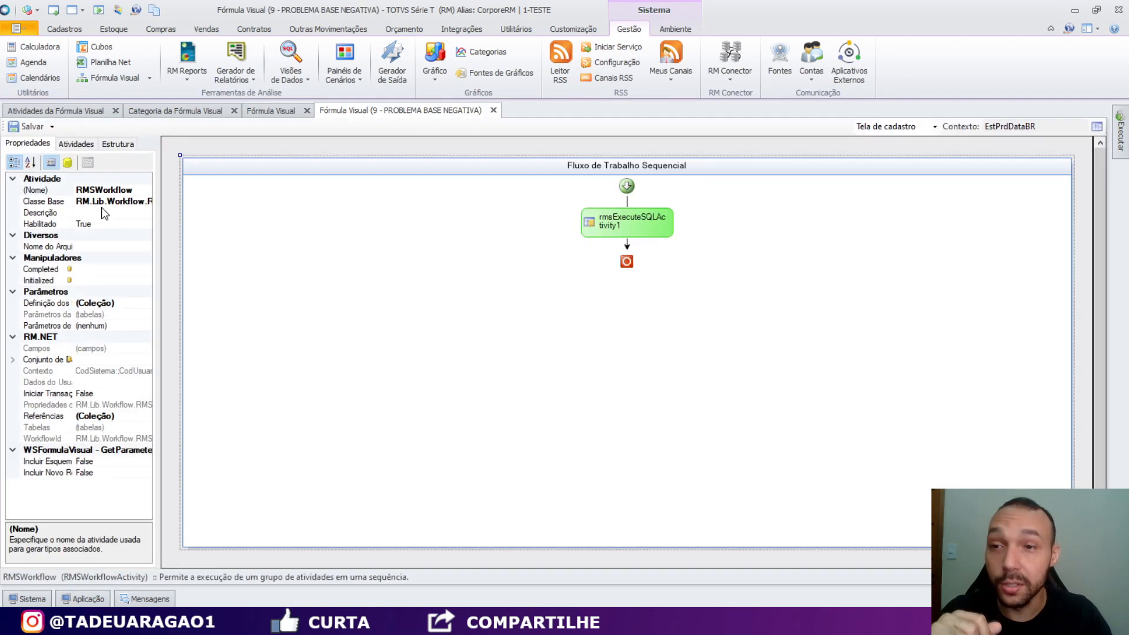
{"action": "left_click", "coordinate": [493, 111]}
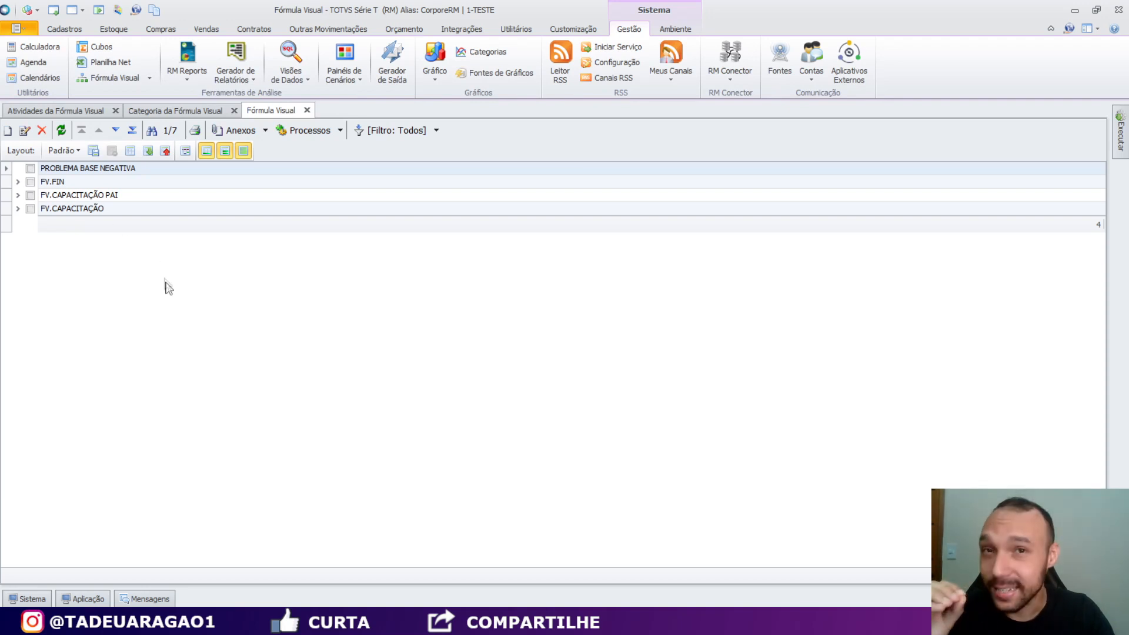
- Go through the top-level formulas in the list and view the child formula grouped under FV.CAPACITAÇÃO PAI
{"action": "left_click", "coordinate": [58, 182]}
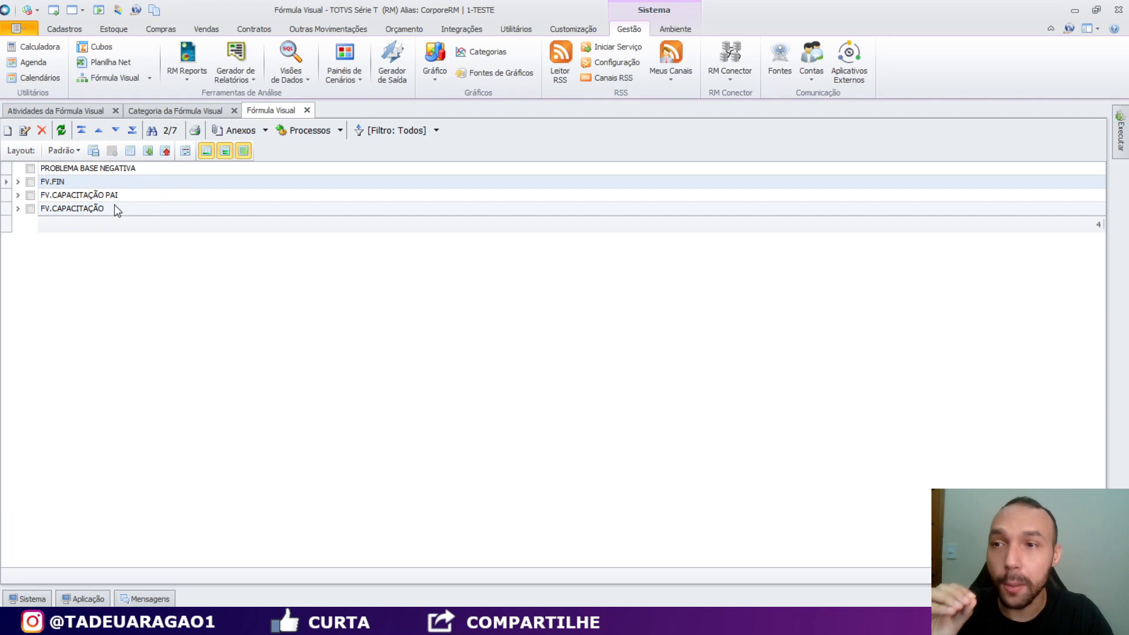
{"action": "left_click", "coordinate": [60, 197]}
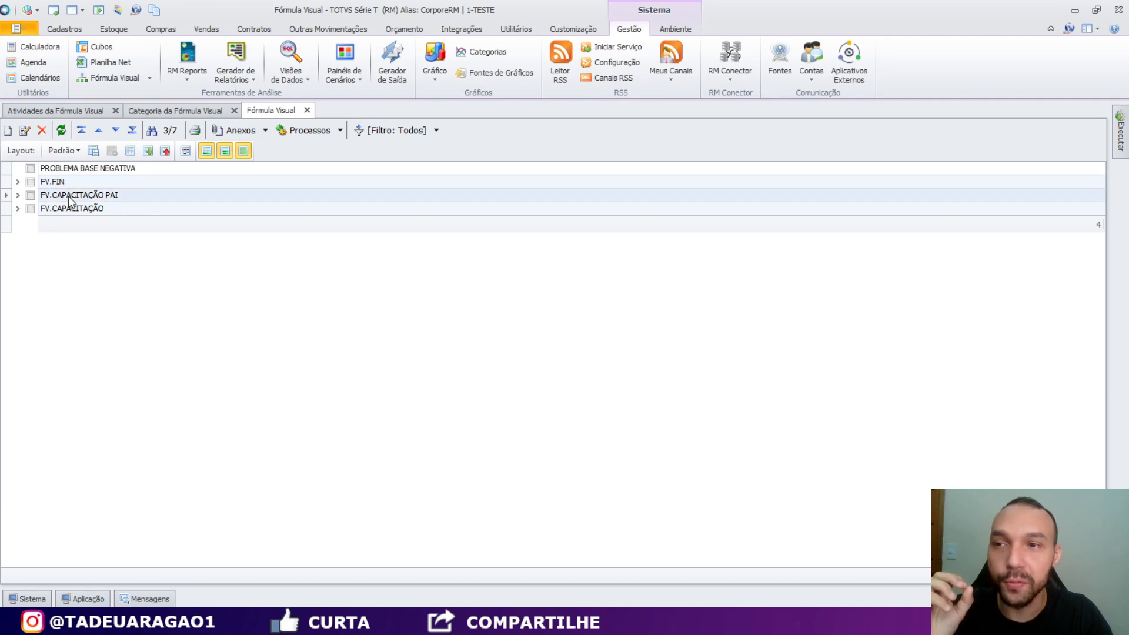
{"action": "left_click", "coordinate": [95, 212]}
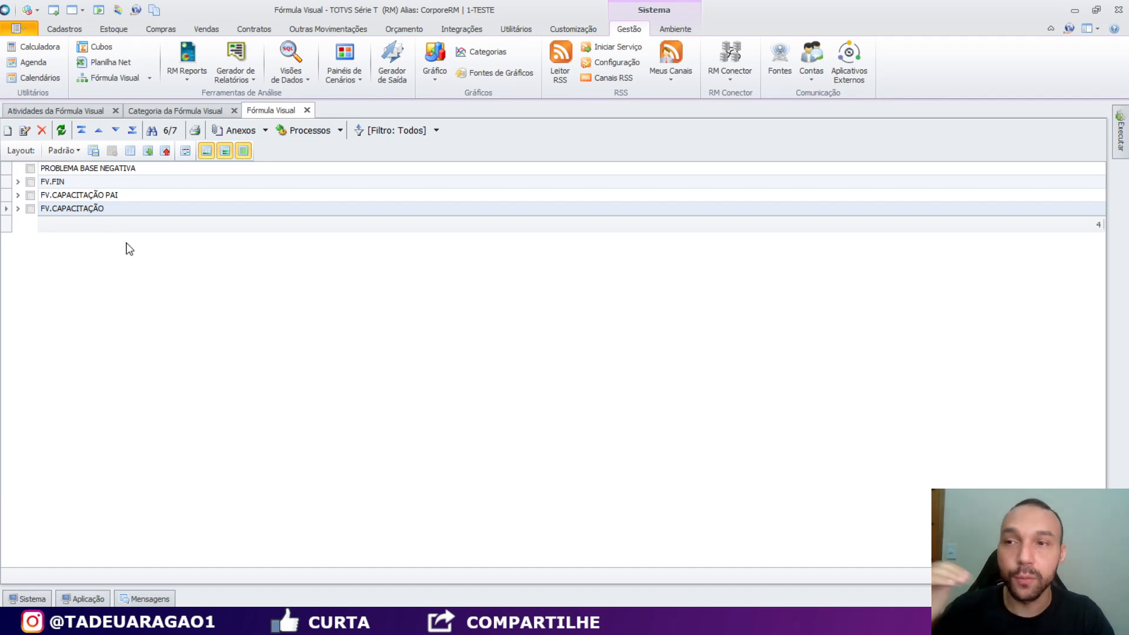
{"action": "left_click", "coordinate": [18, 196]}
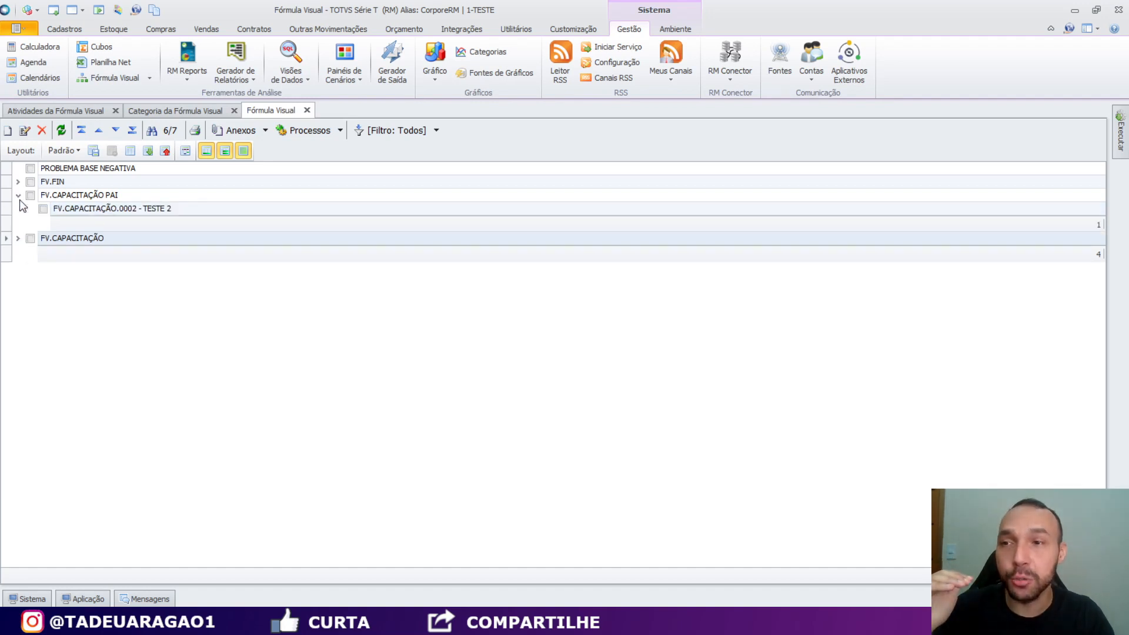
{"action": "left_click", "coordinate": [85, 210]}
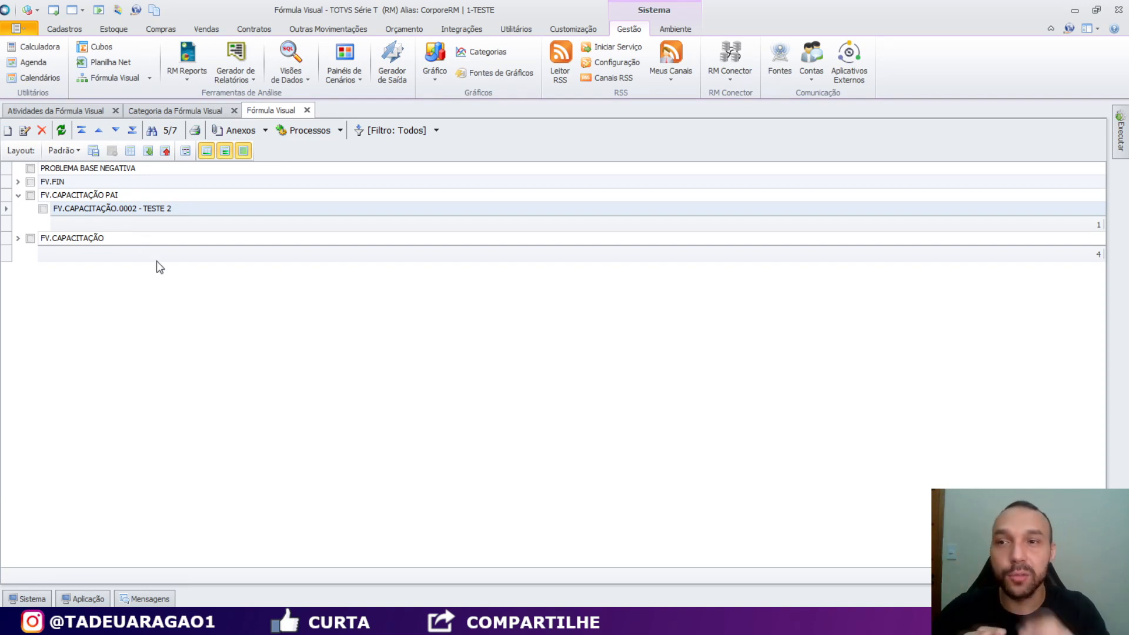
{"action": "left_click", "coordinate": [77, 197]}
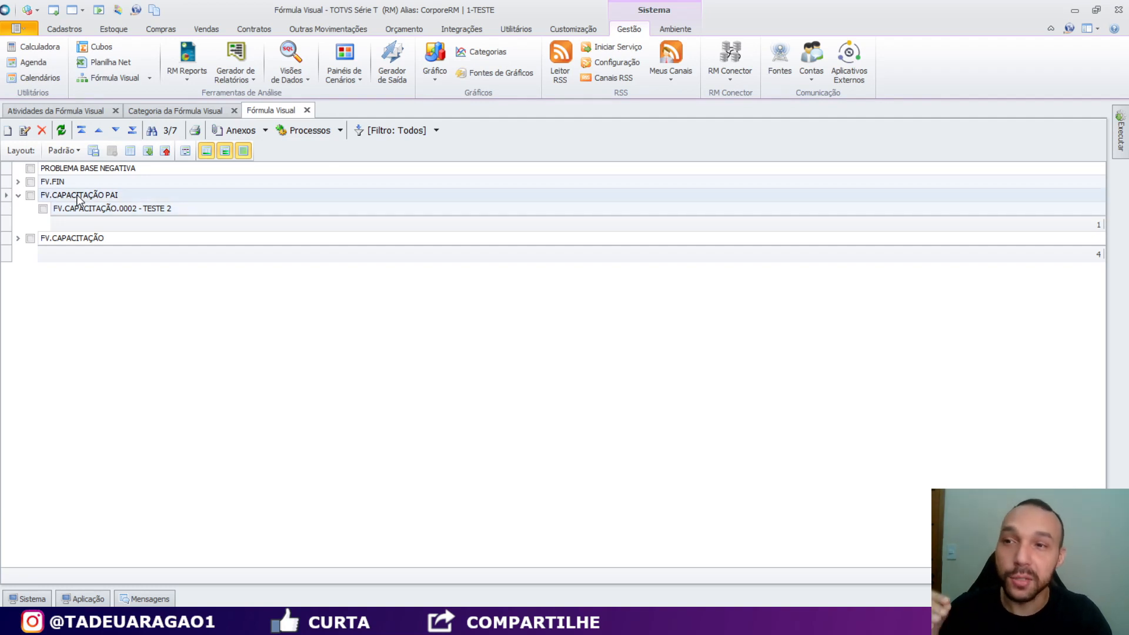
{"action": "left_click", "coordinate": [18, 200]}
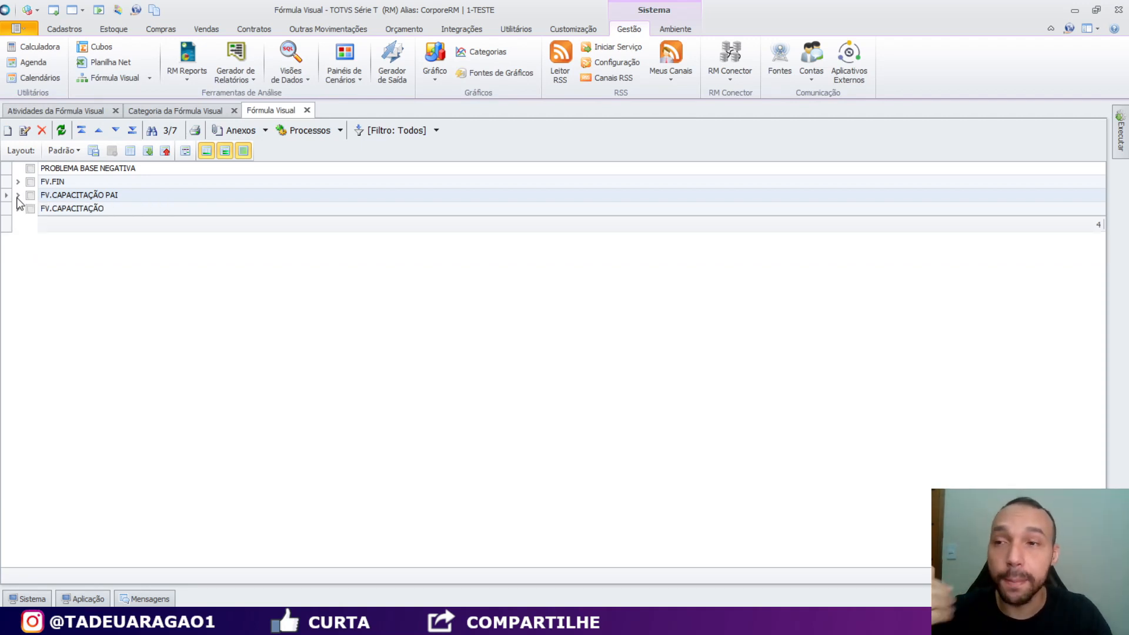
- View the child formula grouped under FV.FIN, collapse the group and select FV.CAPACITAÇÃO PAI
{"action": "left_click", "coordinate": [19, 183]}
{"action": "left_click", "coordinate": [49, 183]}
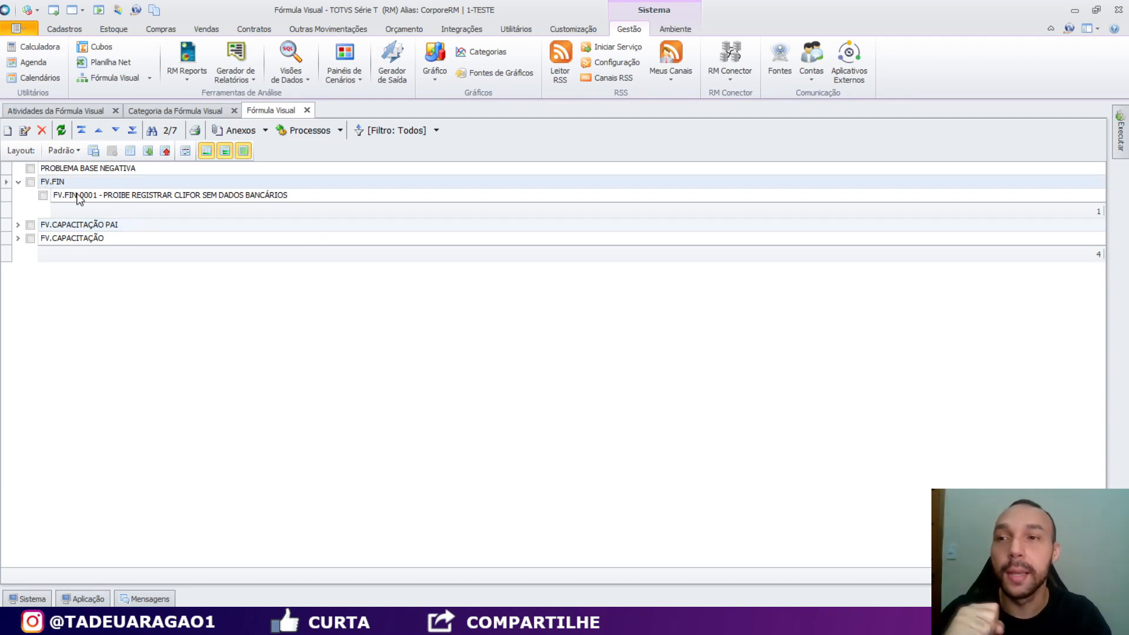
{"action": "left_click", "coordinate": [19, 182]}
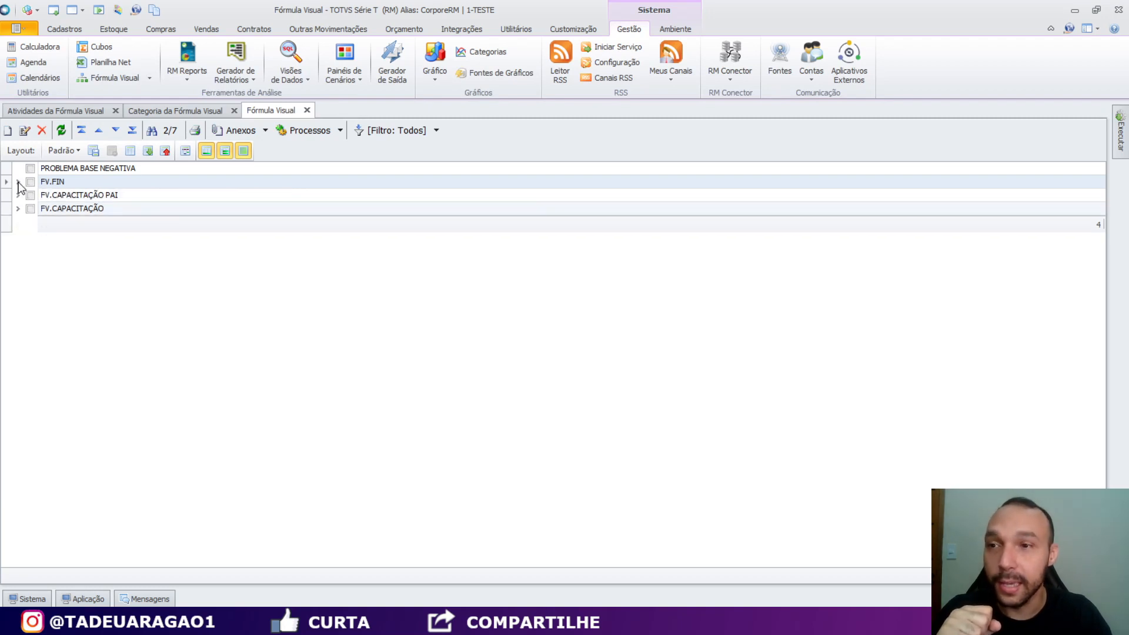
{"action": "left_click", "coordinate": [76, 195]}
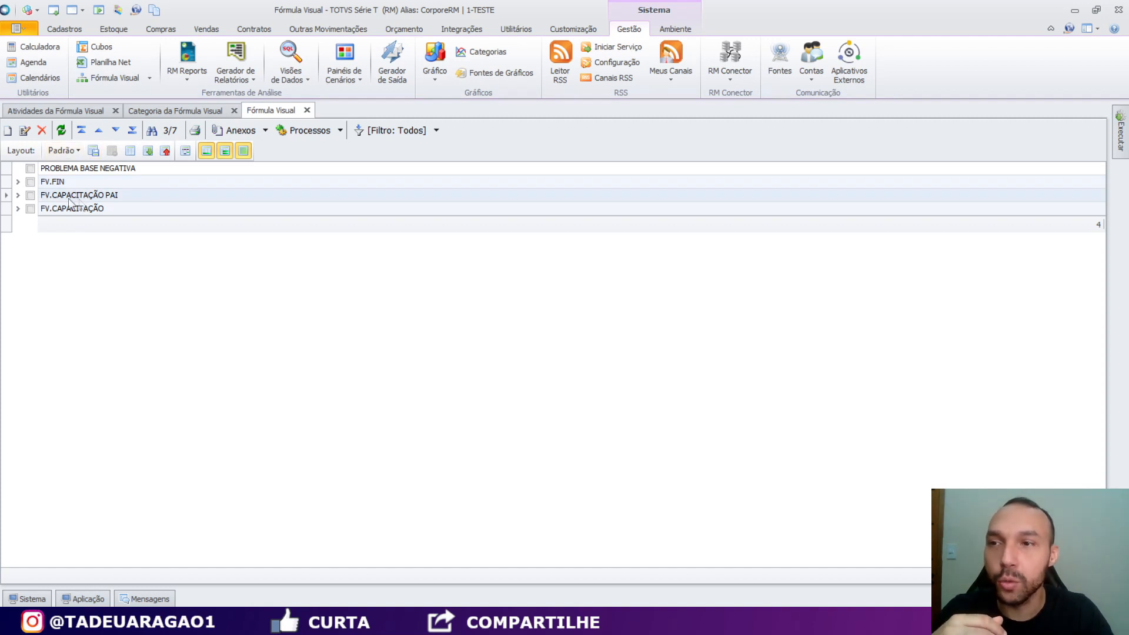
- Start a new Fórmula Visual record and name it FV.TESTE
{"action": "left_click", "coordinate": [7, 133]}
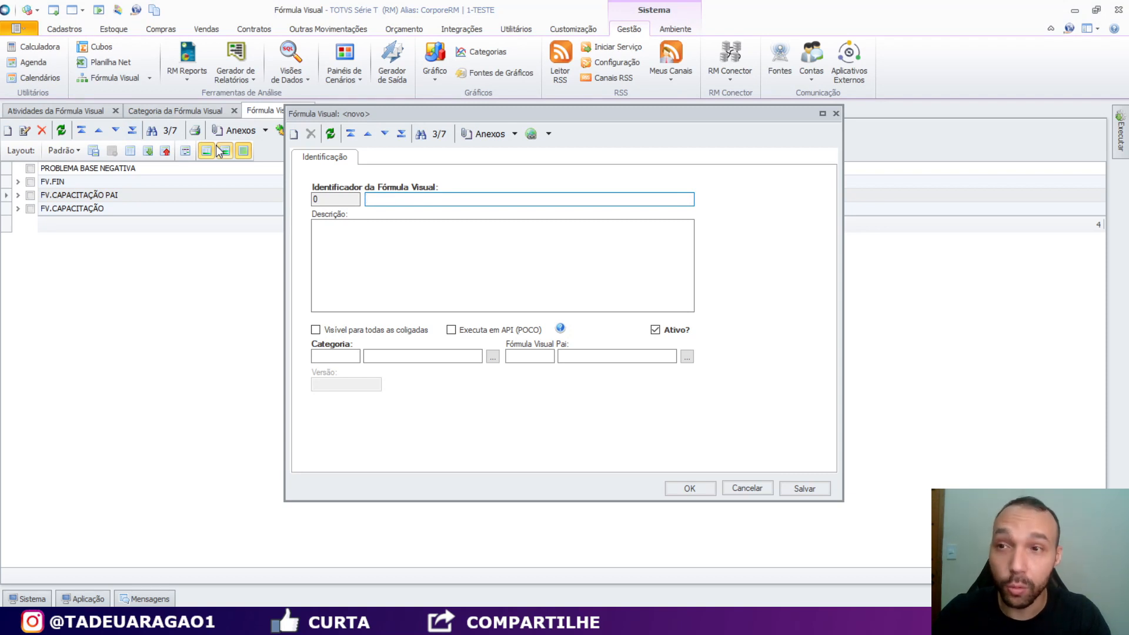
{"action": "key", "text": "Caps_Lock"}
{"action": "type", "text": "test"}
{"action": "key", "text": "Caps_Lock"}
{"action": "key", "text": "BackSpace"}
{"action": "key", "text": "BackSpace"}
{"action": "key", "text": "BackSpace"}
{"action": "key", "text": "BackSpace"}
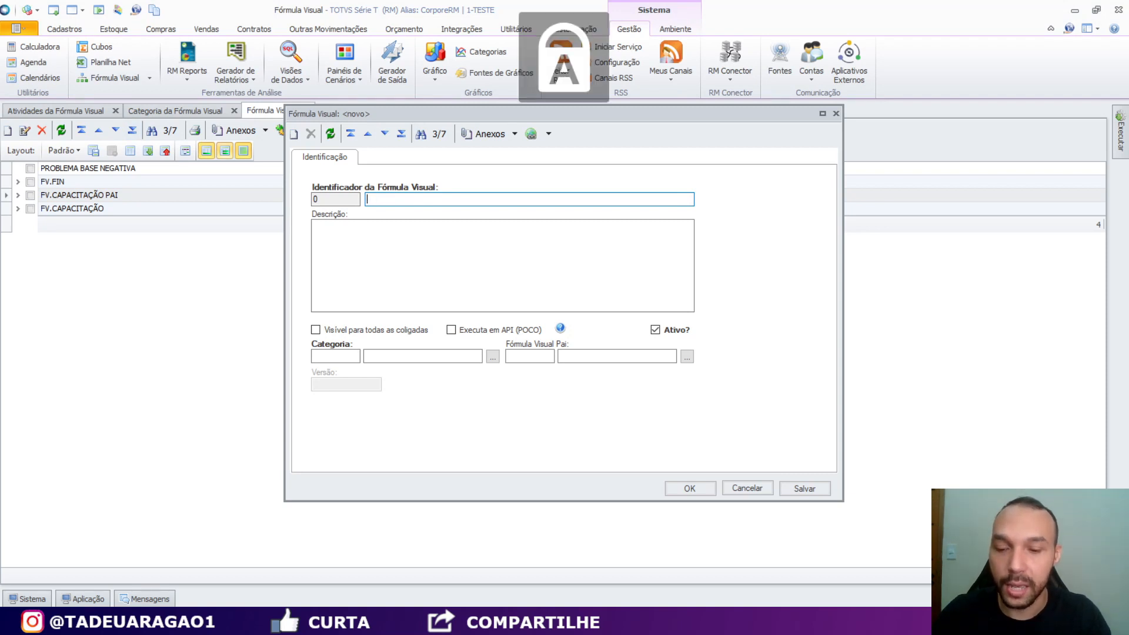
{"action": "type", "text": "FV.TESTE"}
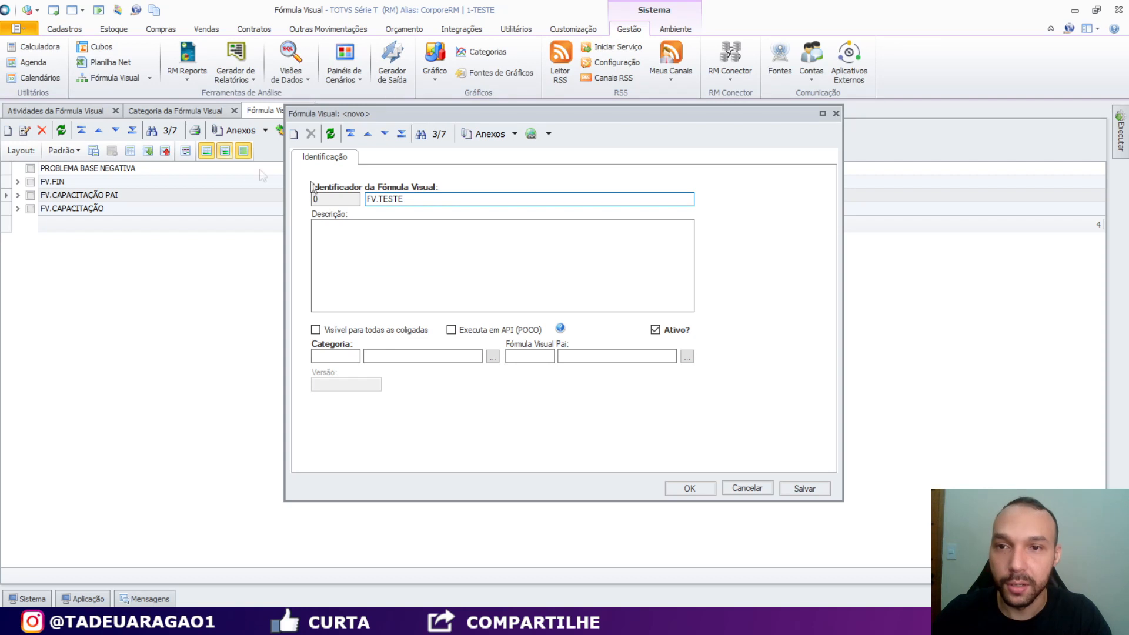
- Copy the new formula's name FV.TESTE into its description
{"action": "left_click_drag", "start_coordinate": [404, 200], "coordinate": [368, 205]}
{"action": "key", "text": "ctrl+c"}
{"action": "left_click", "coordinate": [394, 262]}
{"action": "key", "text": "ctrl+v"}
- Assign category 9 (Perfil DBA e Perfil 1 do módulo T) to FV.TESTE, make it visible to all coligadas and save the record
{"action": "left_click", "coordinate": [354, 355]}
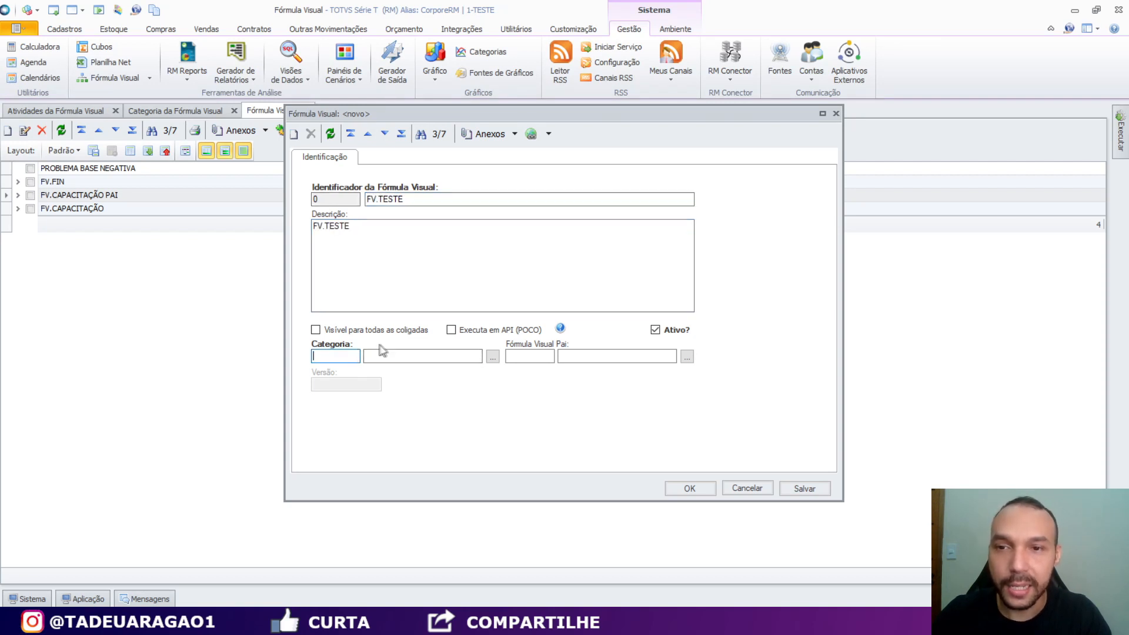
{"action": "left_click", "coordinate": [493, 357]}
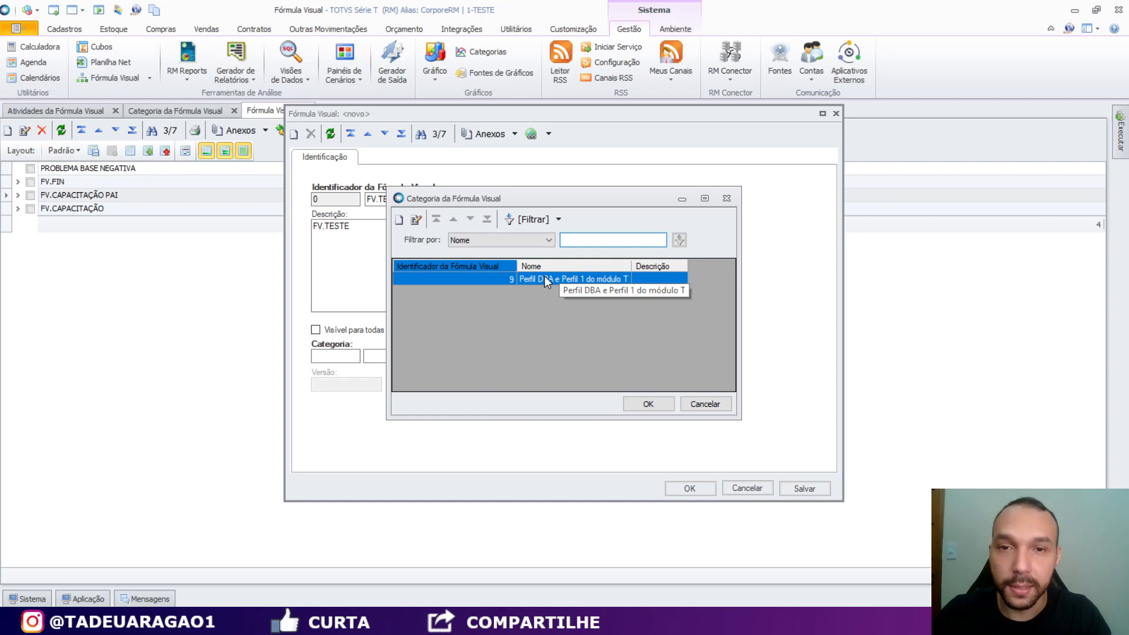
{"action": "left_click", "coordinate": [634, 404]}
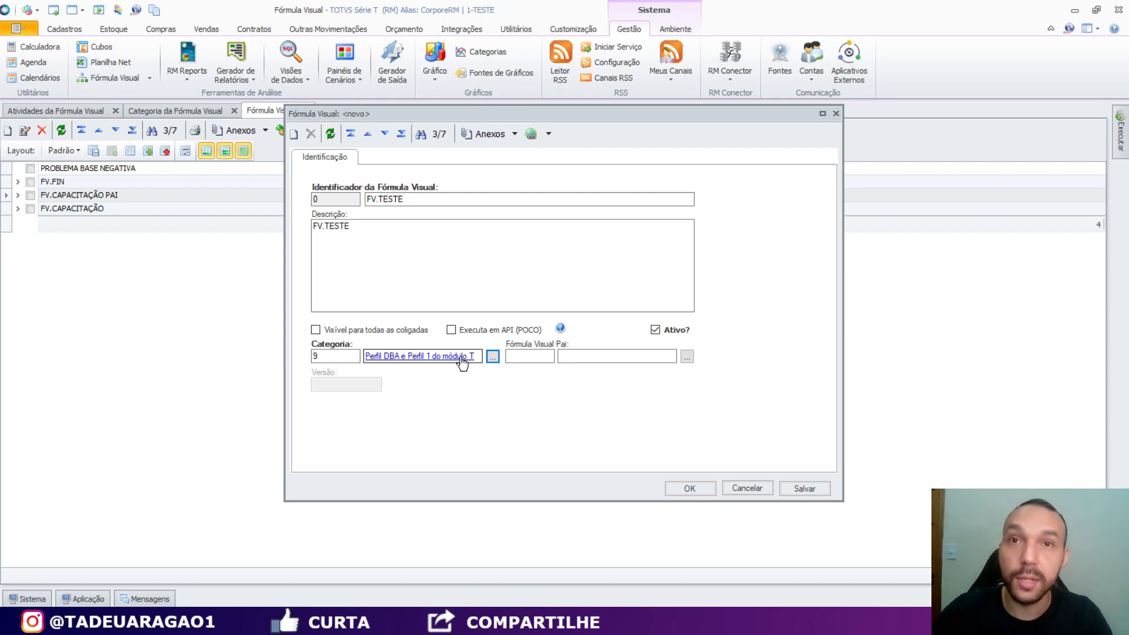
{"action": "left_click", "coordinate": [375, 331]}
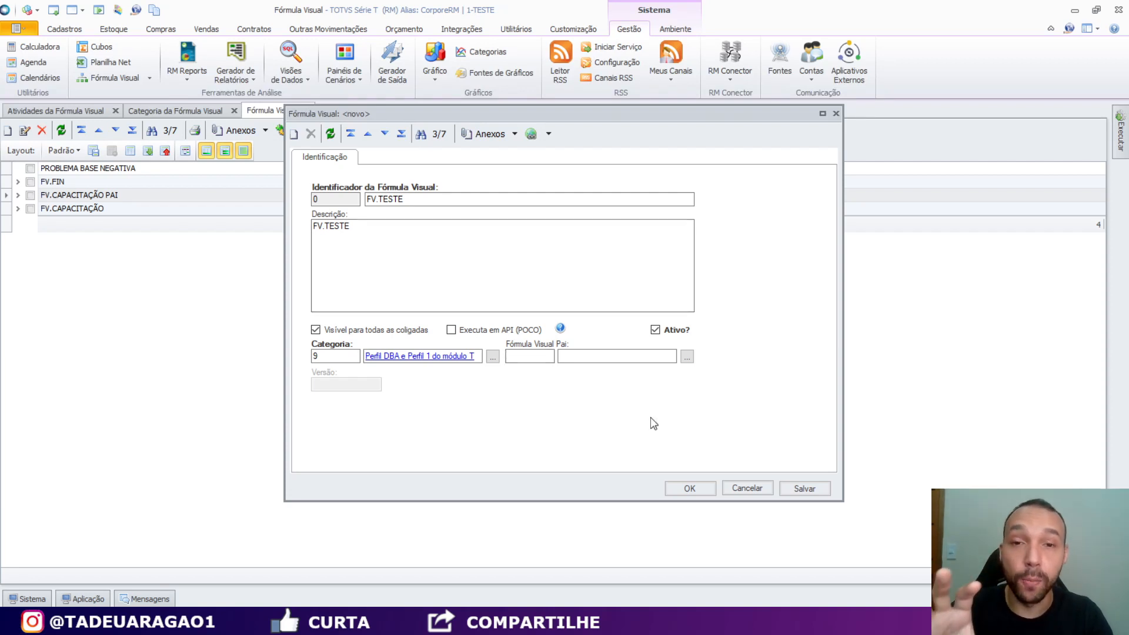
{"action": "left_click", "coordinate": [789, 489]}
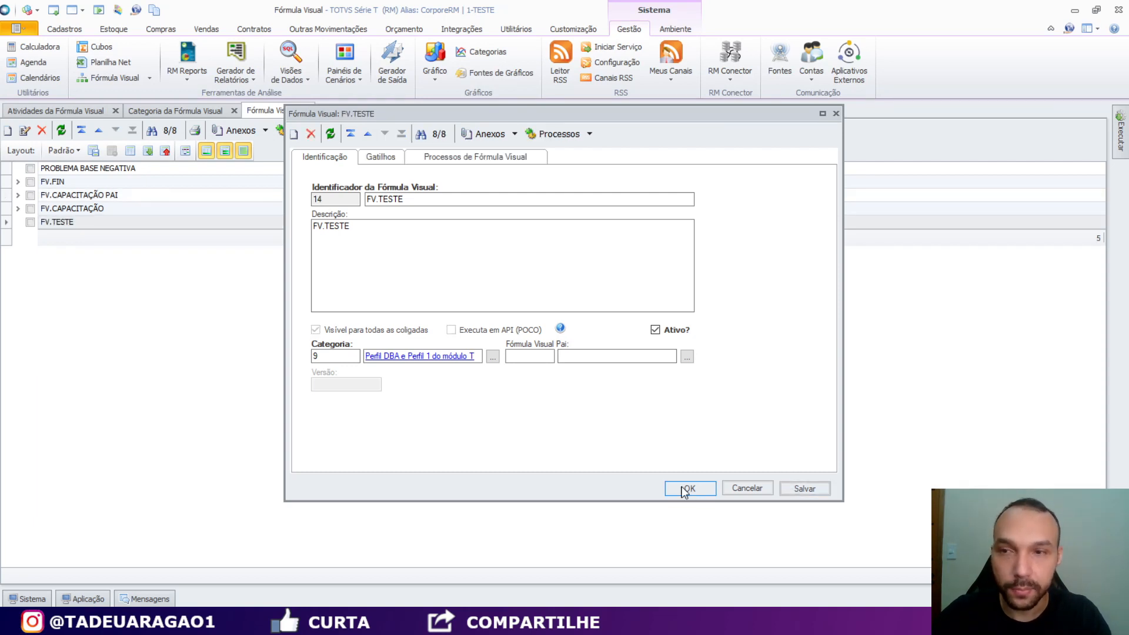
{"action": "left_click", "coordinate": [684, 489]}
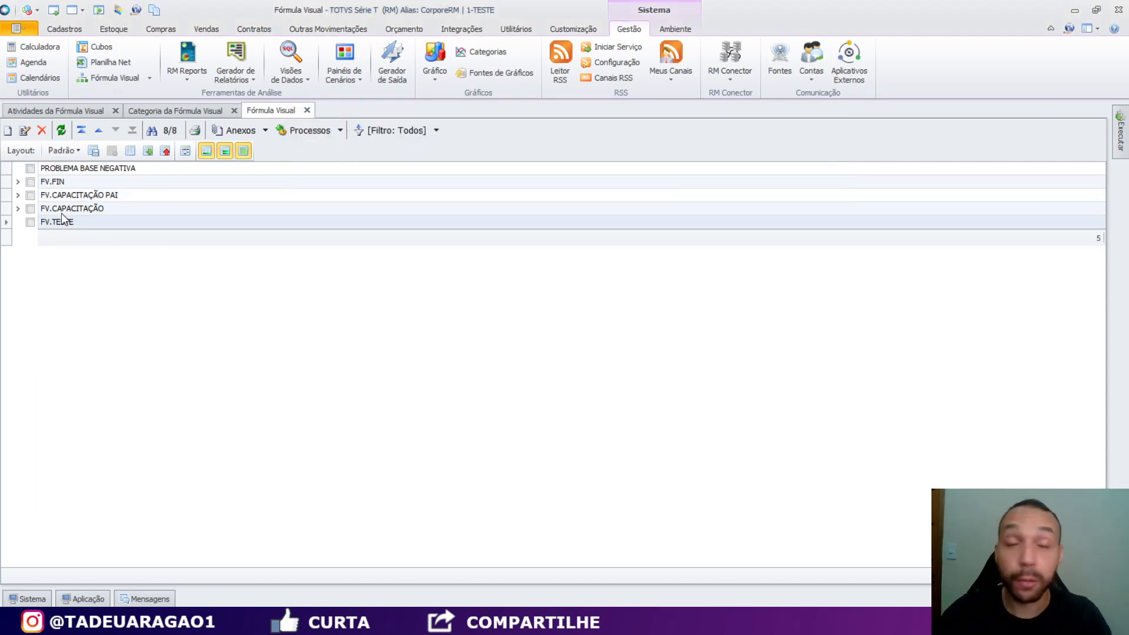
- Start another Fórmula Visual record with FV.TESTE.0001 as both its name and description
{"action": "left_click", "coordinate": [8, 131]}
{"action": "type", "text": "FV.TESTE"}
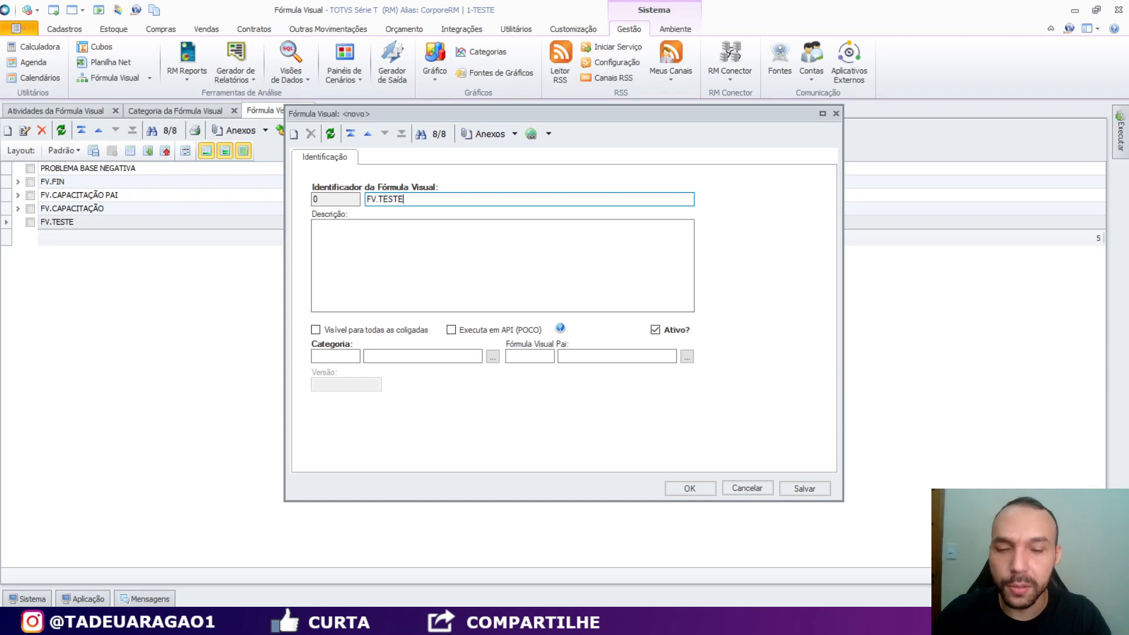
{"action": "type", "text": ".0001"}
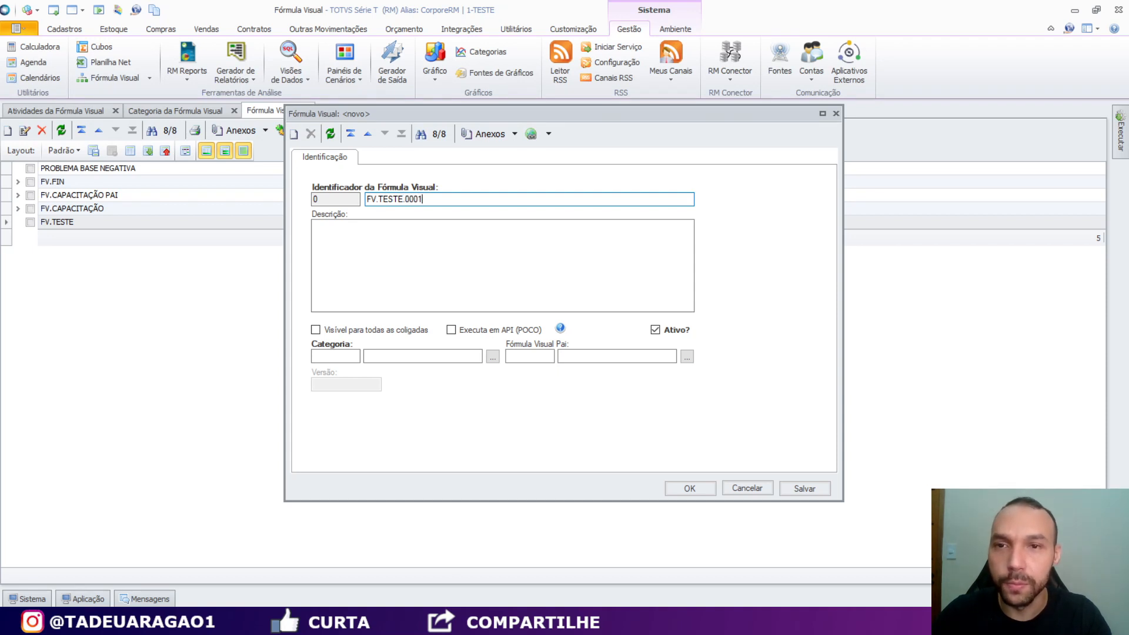
{"action": "left_click_drag", "start_coordinate": [429, 200], "coordinate": [299, 191]}
{"action": "key", "text": "ctrl+c"}
{"action": "left_click", "coordinate": [361, 250]}
{"action": "key", "text": "ctrl+v"}
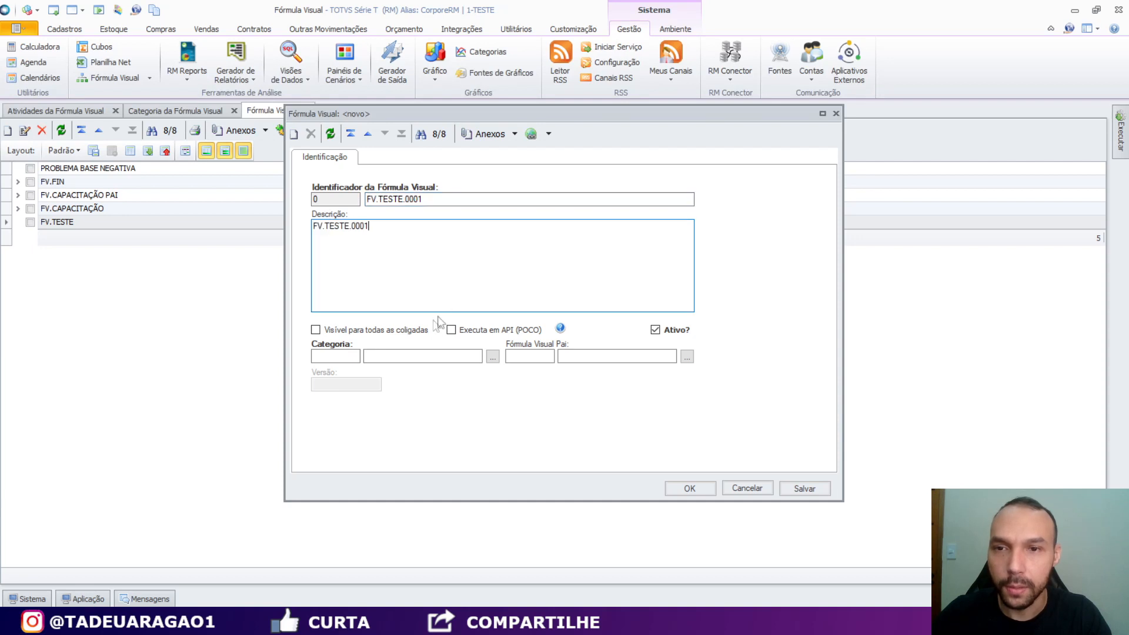
- Make FV.TESTE.0001 visible to all coligadas and assign it category 9, Perfil DBA e Perfil 1 do módulo T
{"action": "left_click", "coordinate": [410, 335]}
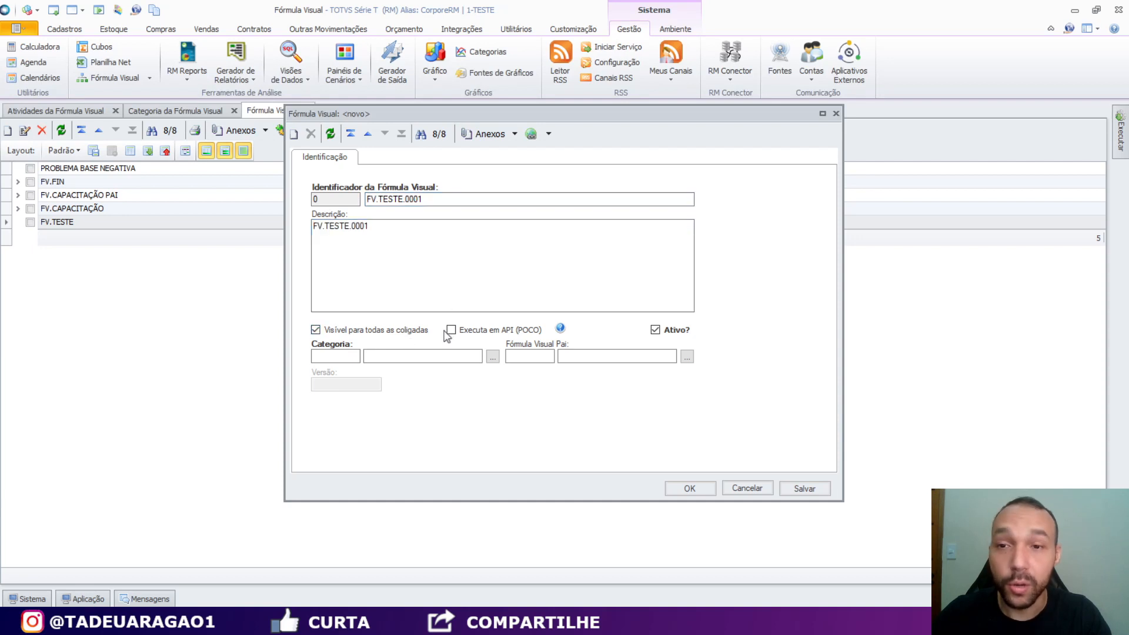
{"action": "left_click", "coordinate": [492, 356]}
{"action": "left_click", "coordinate": [644, 403]}
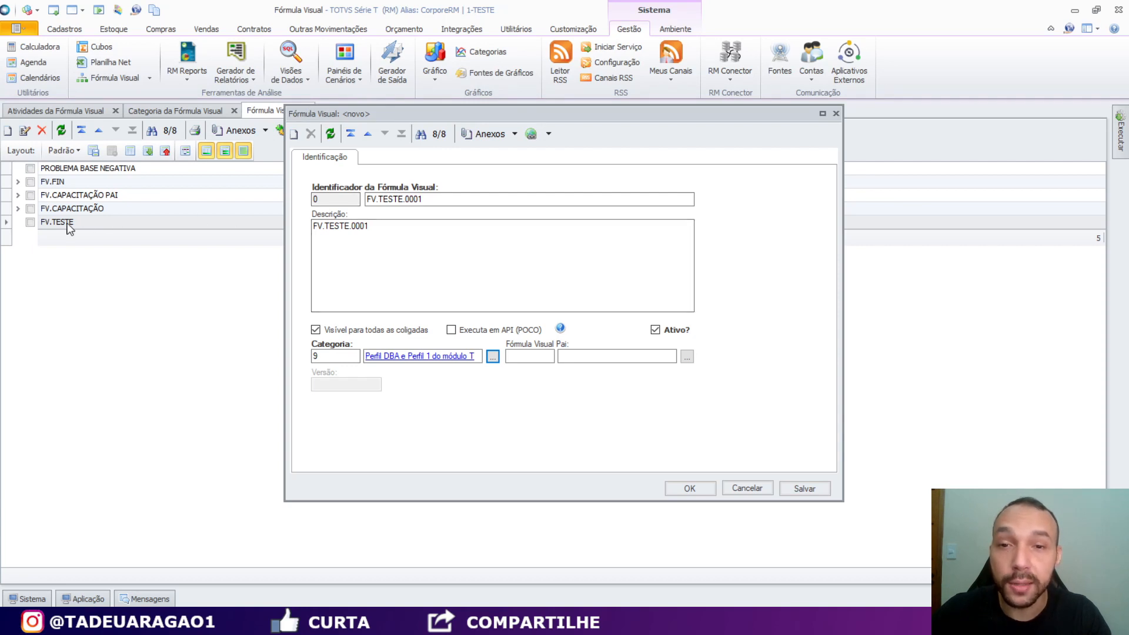
- Set FV.TESTE as the parent formula of FV.TESTE.0001 and save the record
{"action": "left_click", "coordinate": [687, 357]}
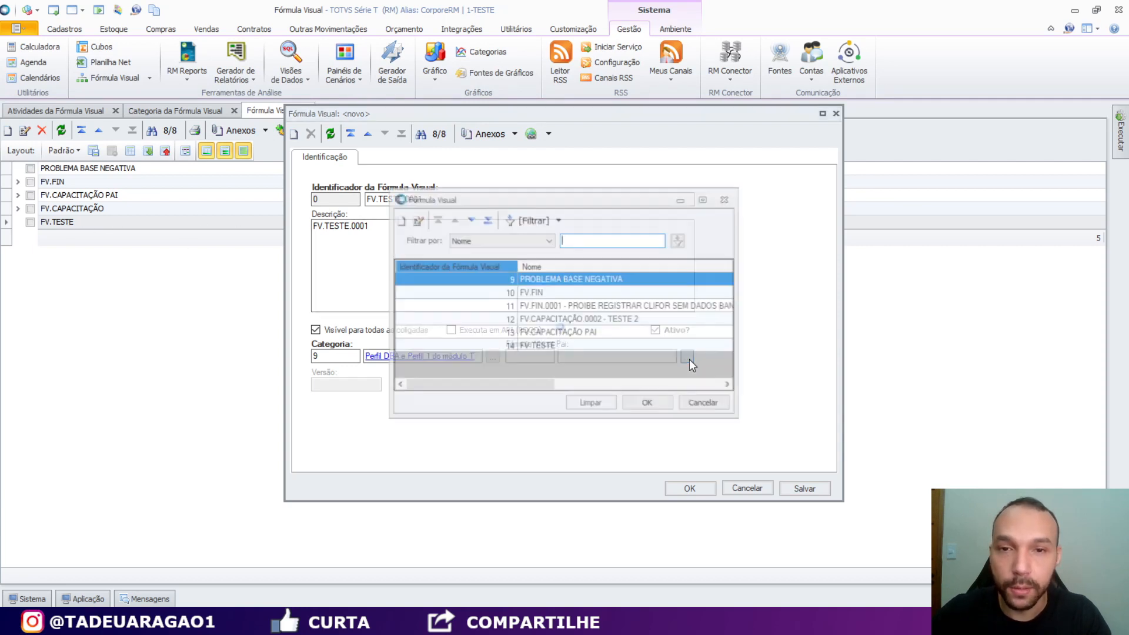
{"action": "left_click", "coordinate": [558, 345]}
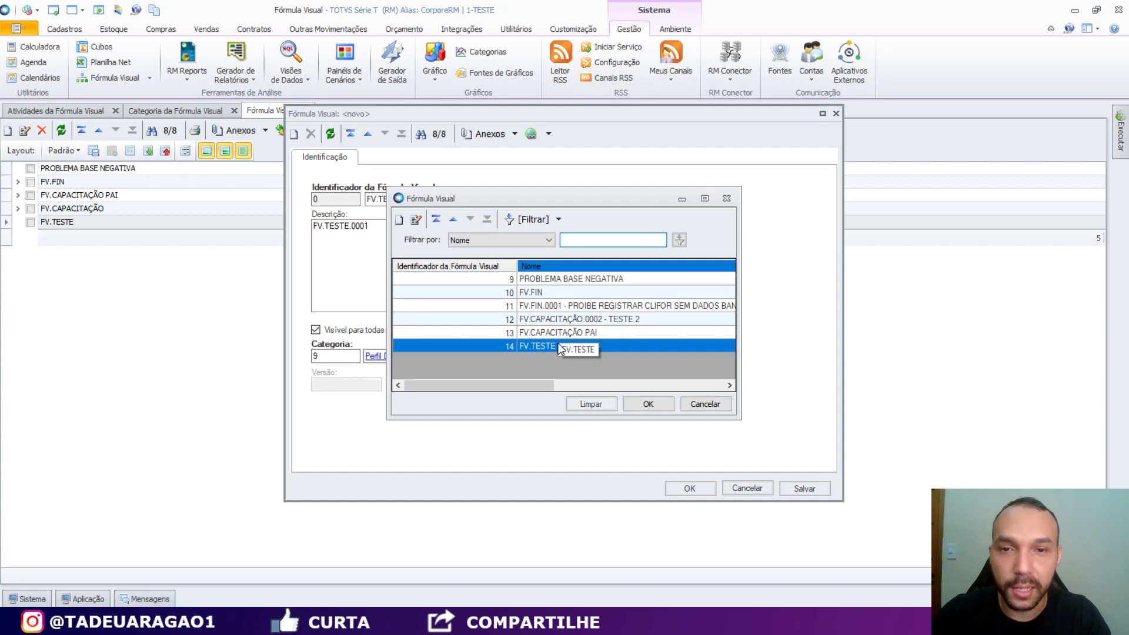
{"action": "left_click", "coordinate": [632, 405]}
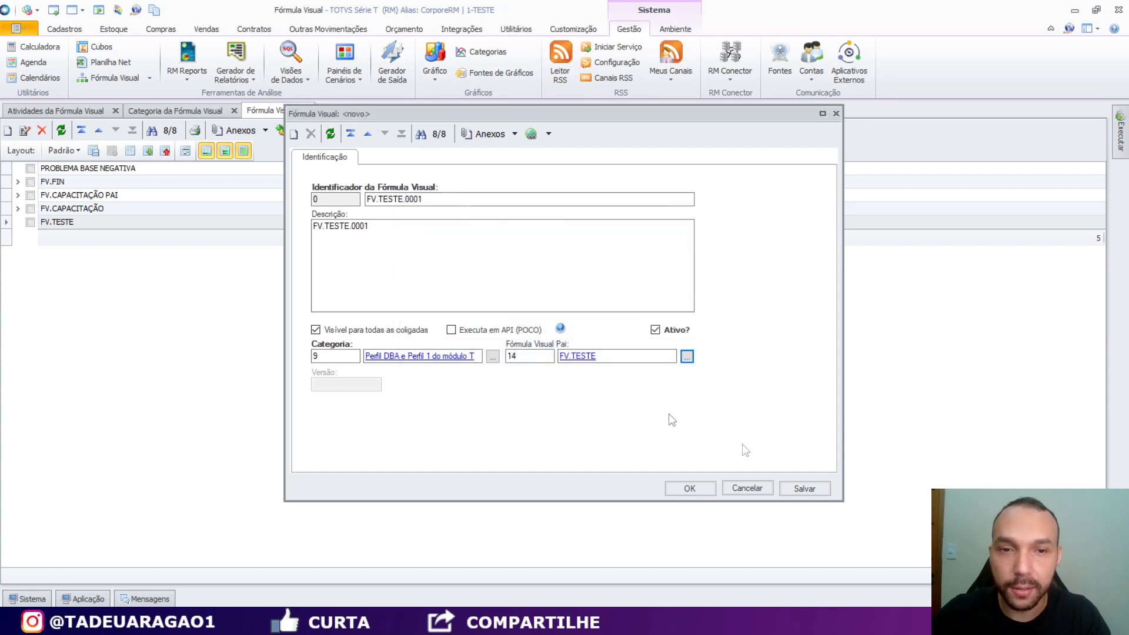
{"action": "left_click", "coordinate": [803, 489]}
{"action": "left_click", "coordinate": [690, 489]}
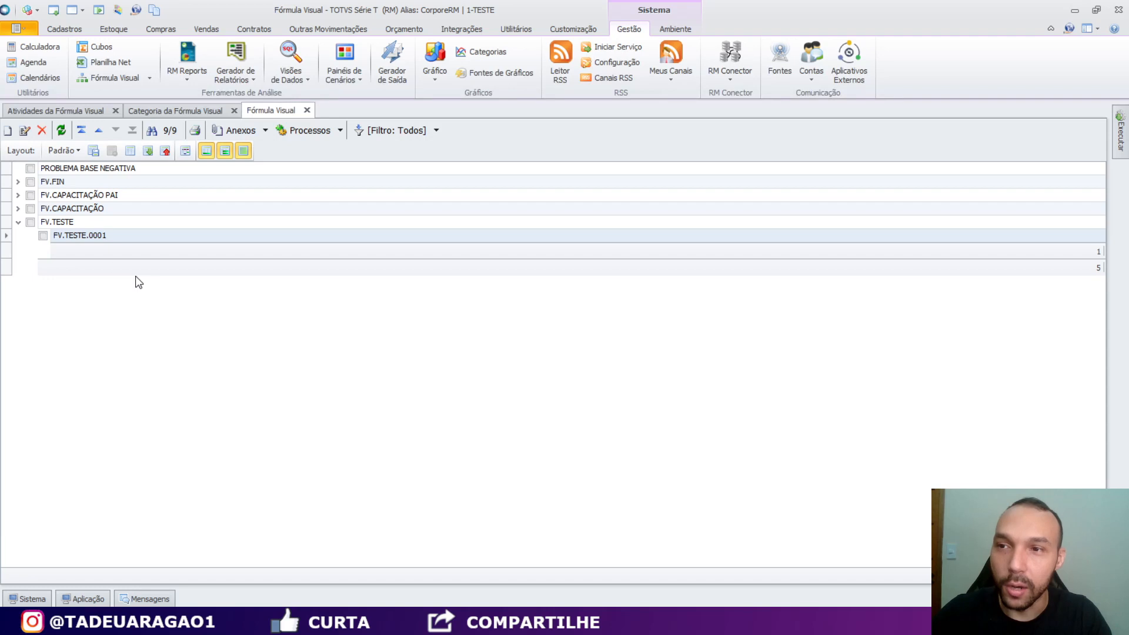
- Look briefly at the workflow of FV.TESTE, close it and view the child formula grouped under FV.TESTE in the list
{"action": "double_click", "coordinate": [23, 224]}
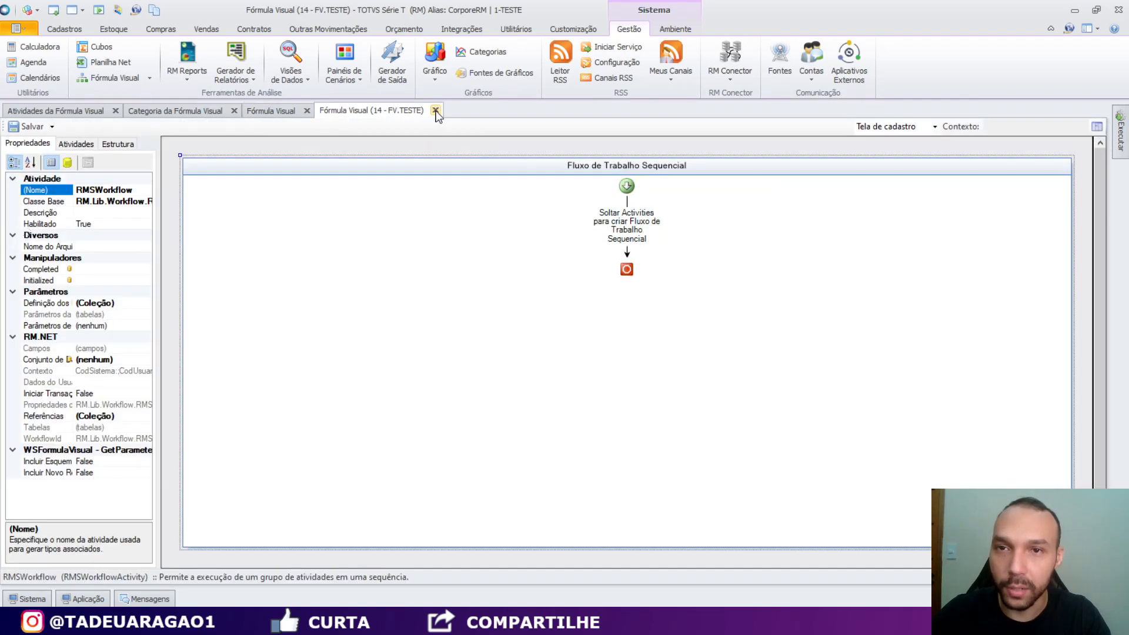
{"action": "left_click", "coordinate": [435, 110]}
{"action": "left_click", "coordinate": [19, 223]}
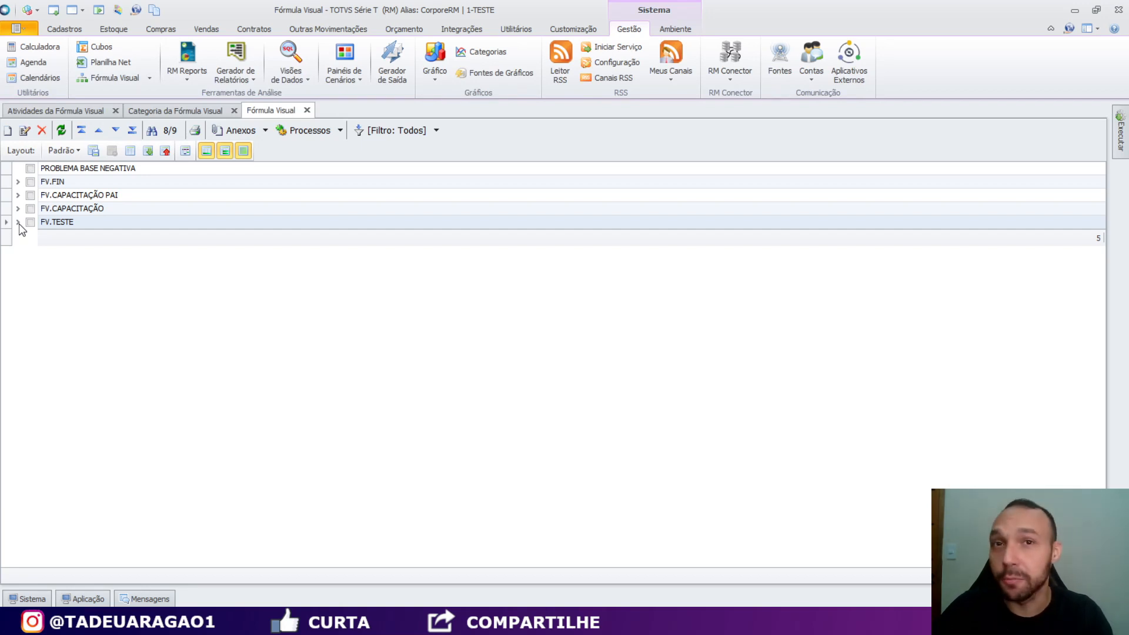
{"action": "left_click", "coordinate": [18, 223]}
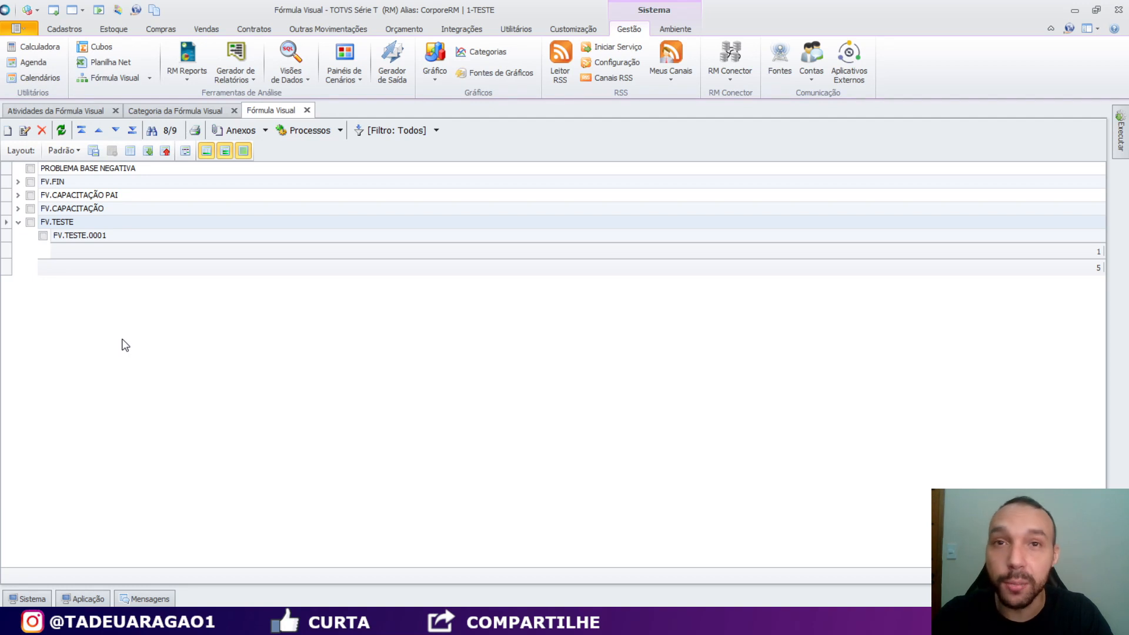
{"action": "left_click", "coordinate": [19, 223]}
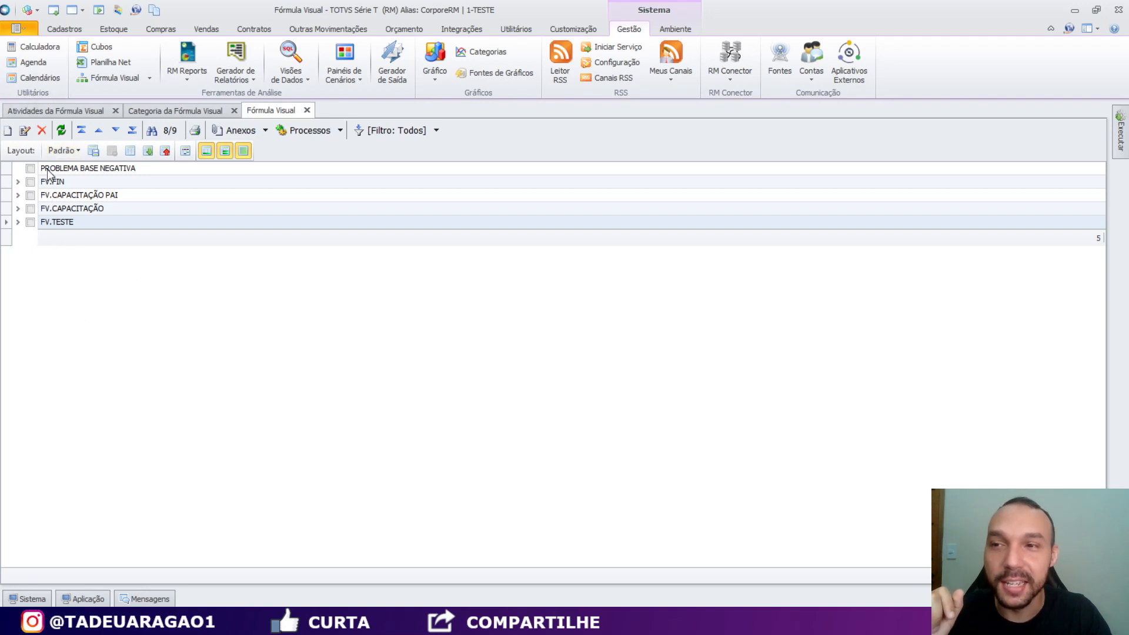
{"action": "left_click", "coordinate": [18, 222]}
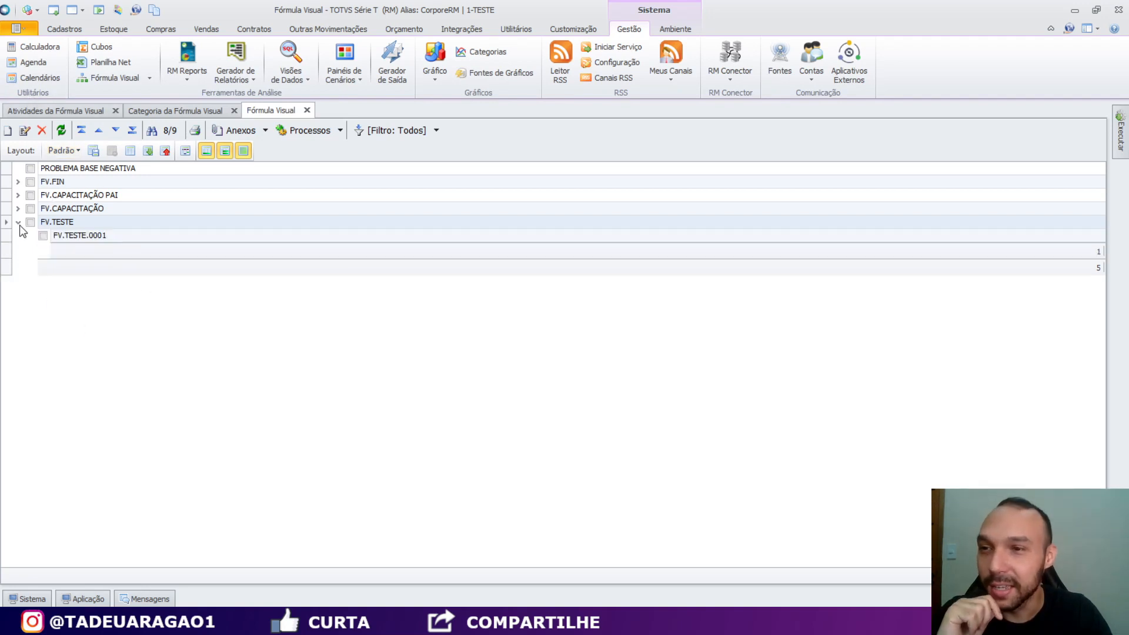
{"action": "left_click", "coordinate": [58, 237]}
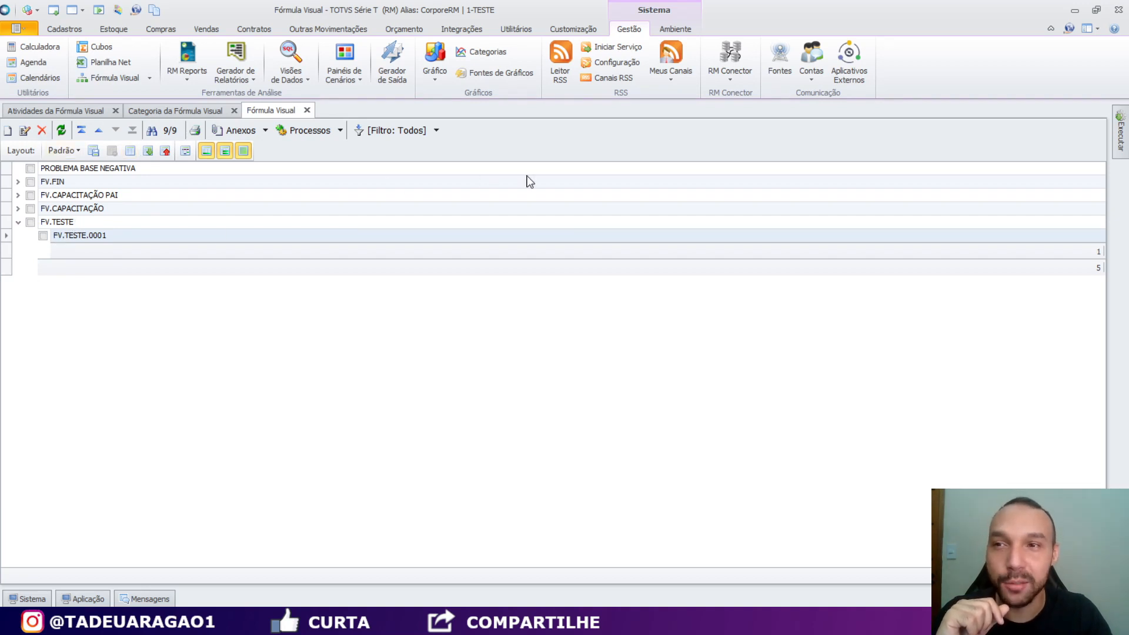
{"action": "left_click", "coordinate": [19, 222]}
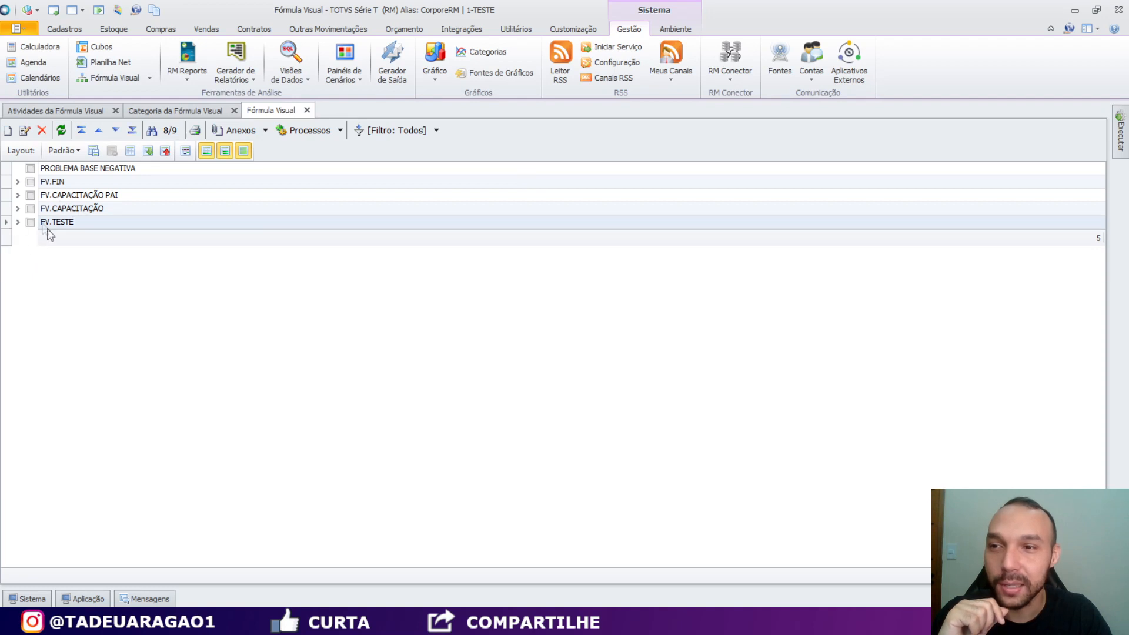
{"action": "left_click", "coordinate": [18, 222]}
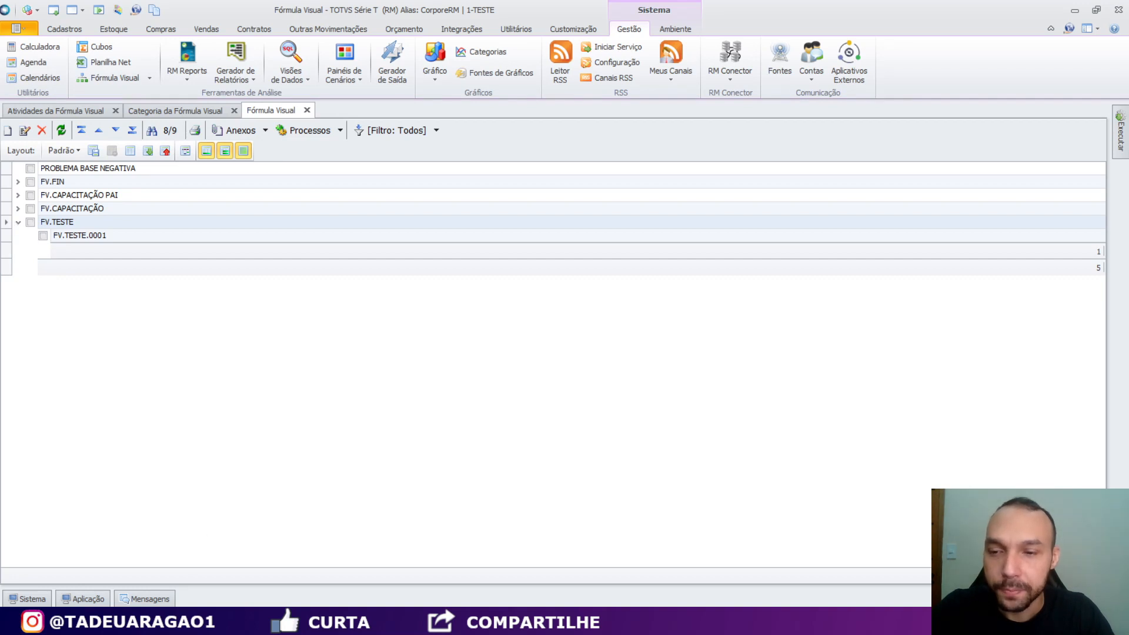
- Open the workflow of FV.TESTE.0001, show its available activities and widen that list so the full names fit
{"action": "left_click", "coordinate": [89, 235]}
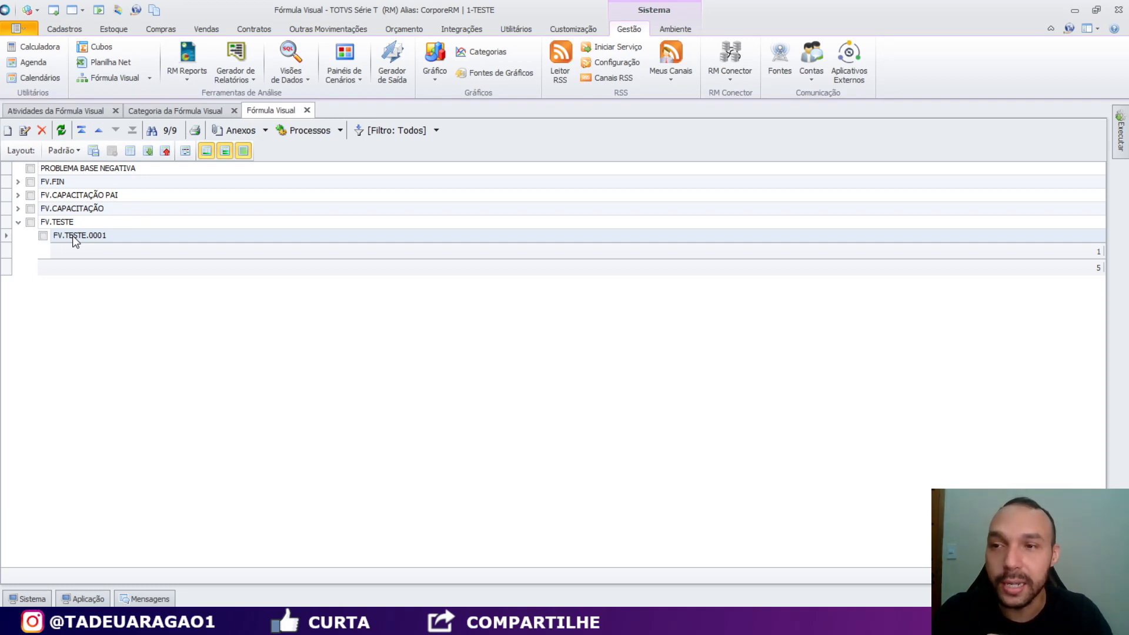
{"action": "double_click", "coordinate": [73, 235]}
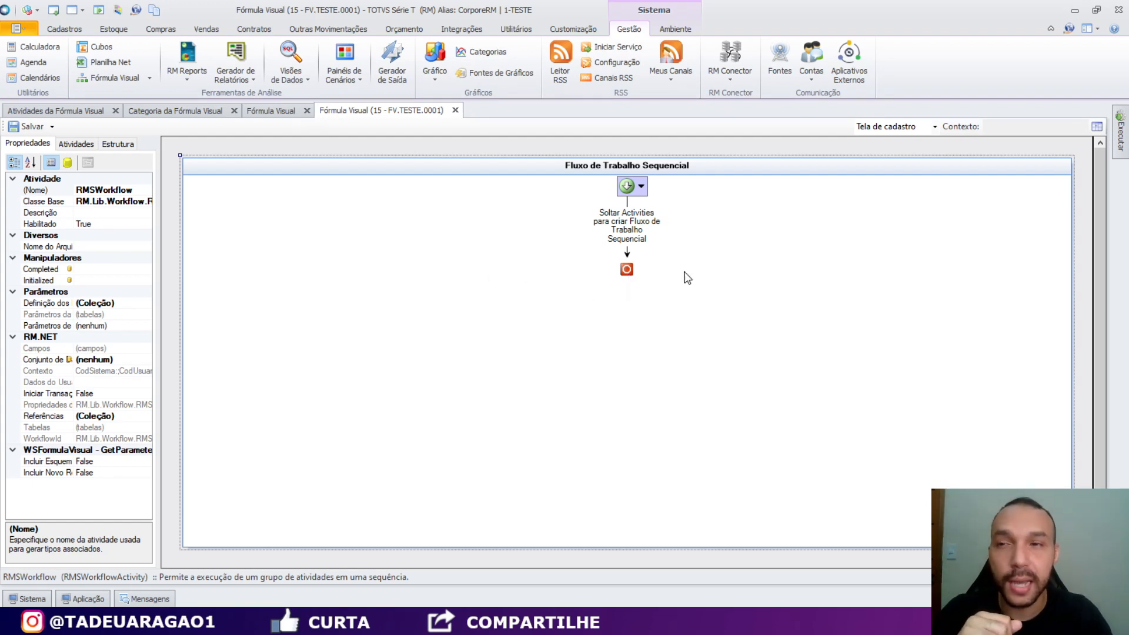
{"action": "left_click", "coordinate": [77, 144]}
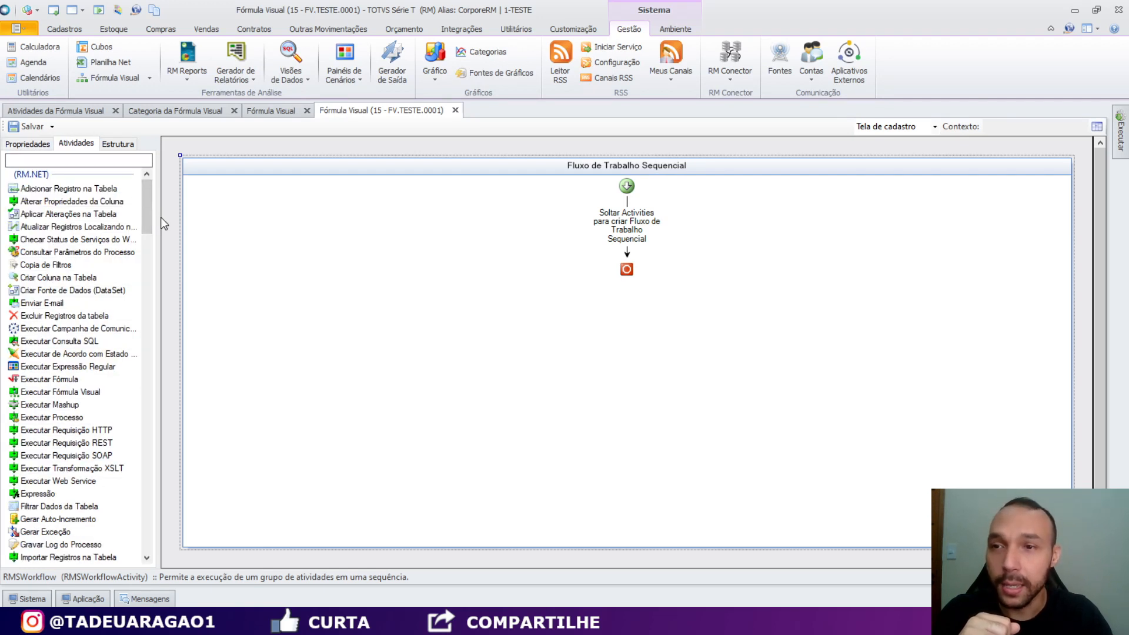
{"action": "left_click_drag", "start_coordinate": [159, 217], "coordinate": [239, 218]}
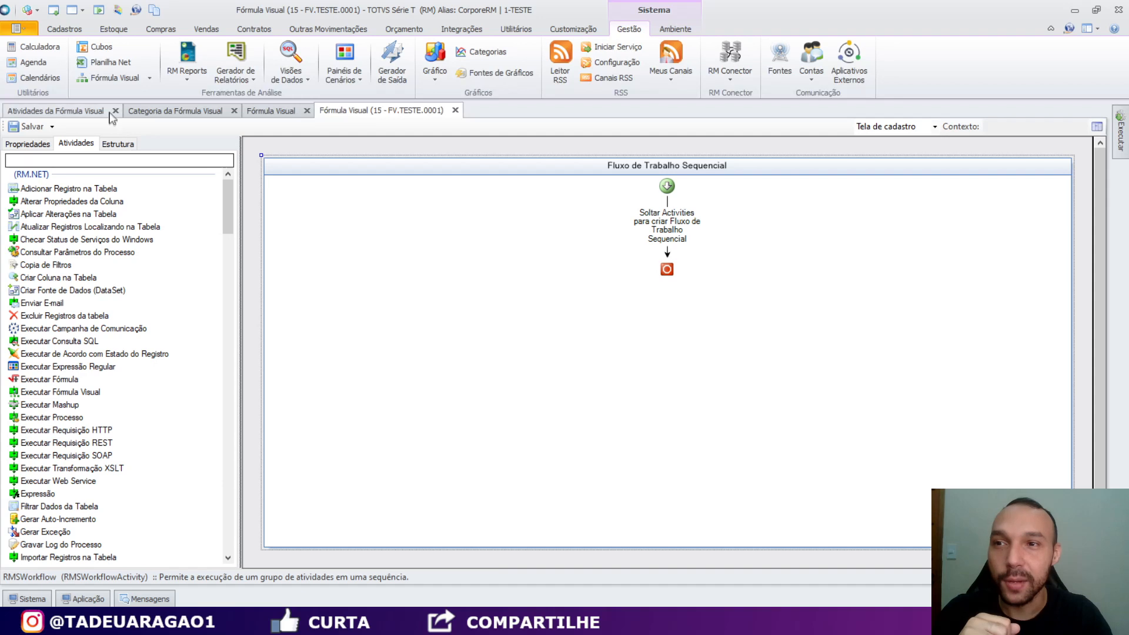
- Compare the registered Fórmula Visual activities with the ones available in the FV.TESTE.0001 workflow editor
{"action": "left_click", "coordinate": [148, 79]}
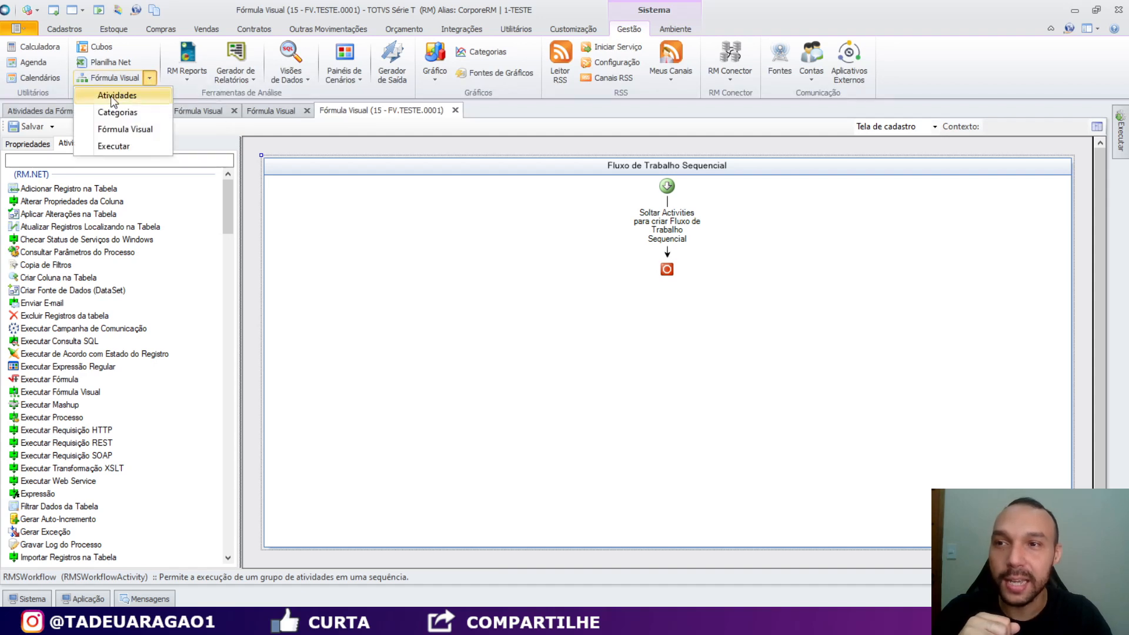
{"action": "left_click", "coordinate": [47, 110]}
{"action": "scroll", "coordinate": [254, 458], "scroll_direction": "down", "scroll_amount": 8}
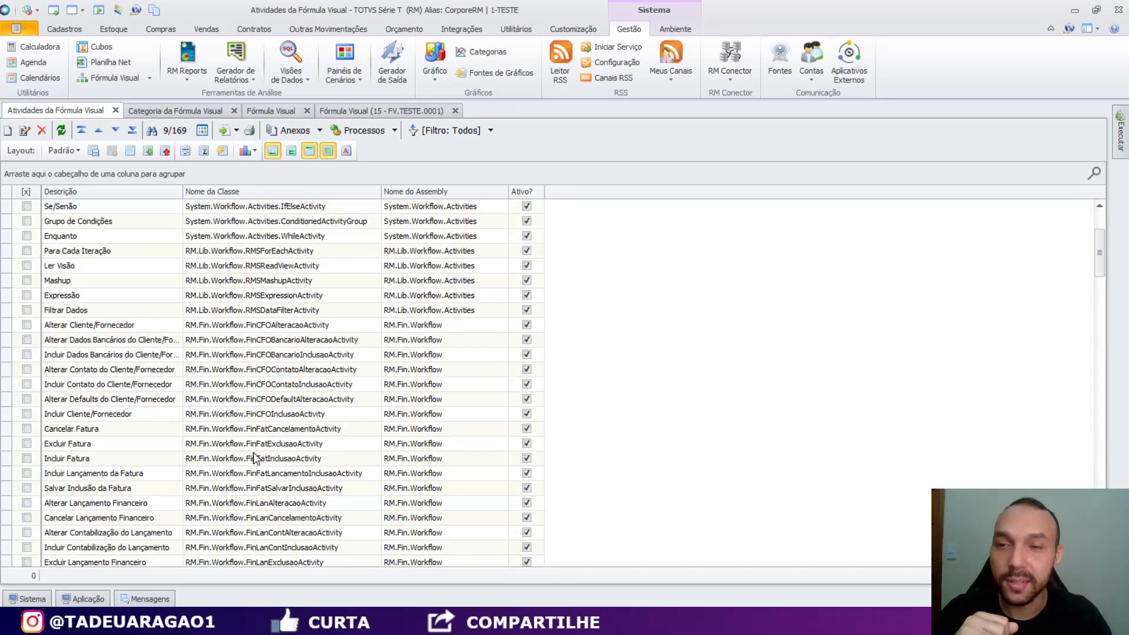
{"action": "scroll", "coordinate": [254, 458], "scroll_direction": "up", "scroll_amount": 7}
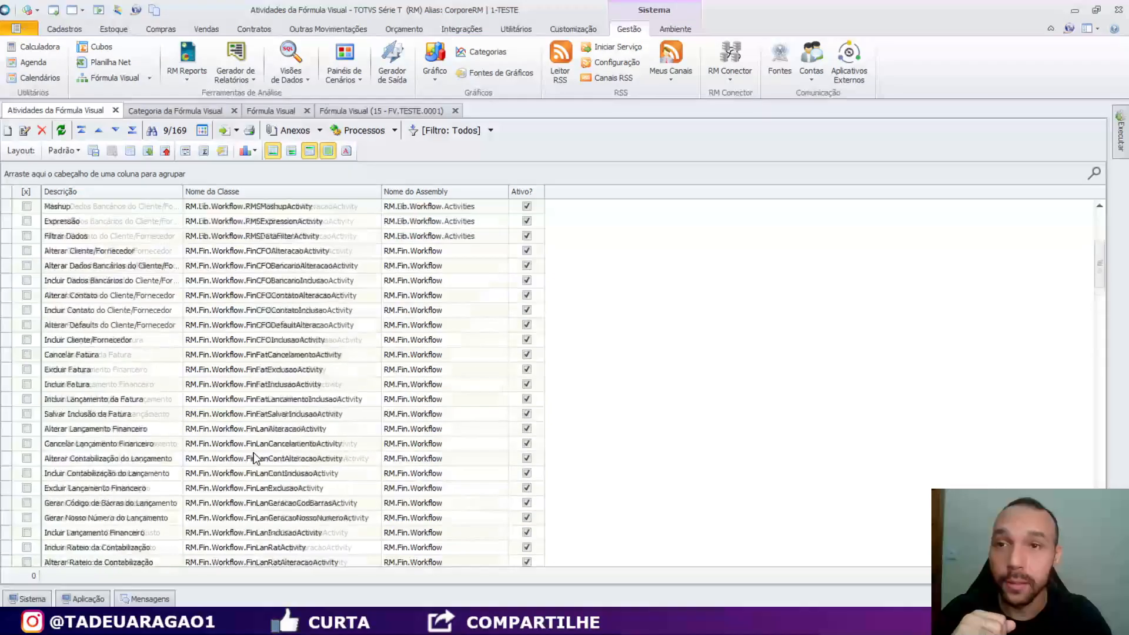
{"action": "left_click", "coordinate": [366, 111]}
{"action": "scroll", "coordinate": [147, 321], "scroll_direction": "down", "scroll_amount": 10}
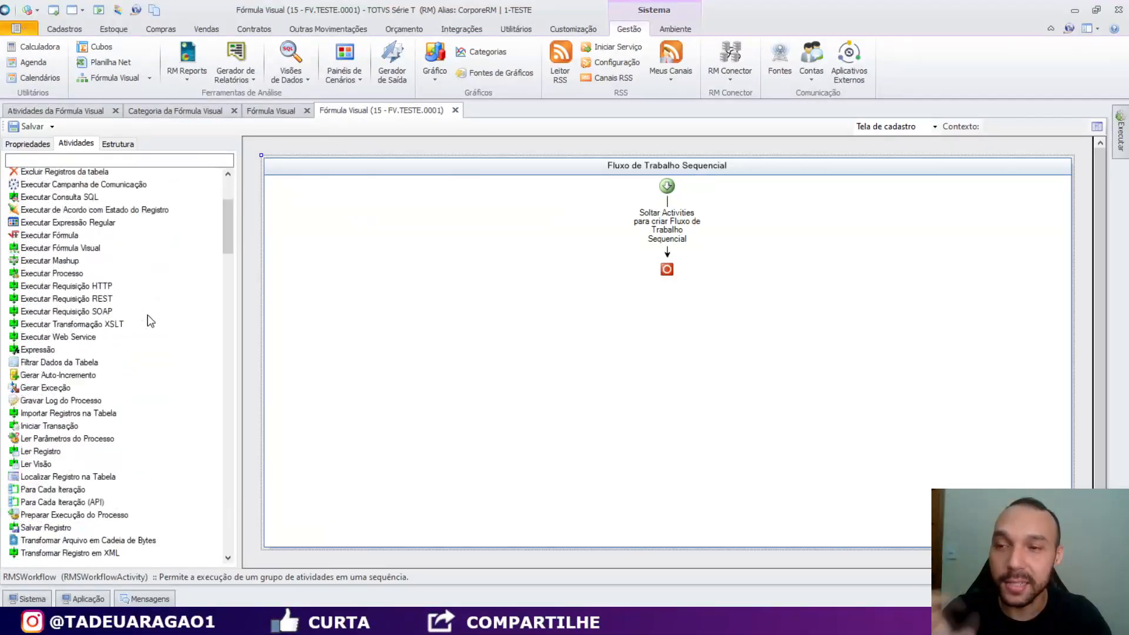
{"action": "scroll", "coordinate": [147, 321], "scroll_direction": "down", "scroll_amount": 15}
{"action": "scroll", "coordinate": [150, 321], "scroll_direction": "up", "scroll_amount": 10}
{"action": "scroll", "coordinate": [150, 321], "scroll_direction": "up", "scroll_amount": 15}
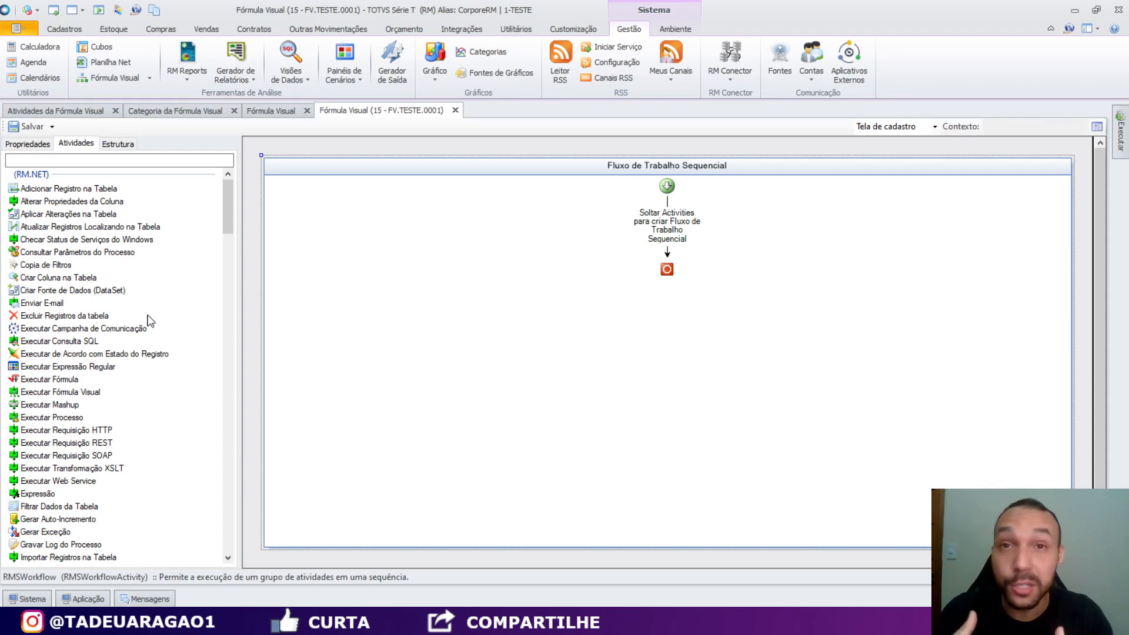
- Add an Executar Consulta SQL activity to the FV.TESTE.0001 workflow, followed by an Executar Fórmula activity
{"action": "left_click", "coordinate": [89, 343]}
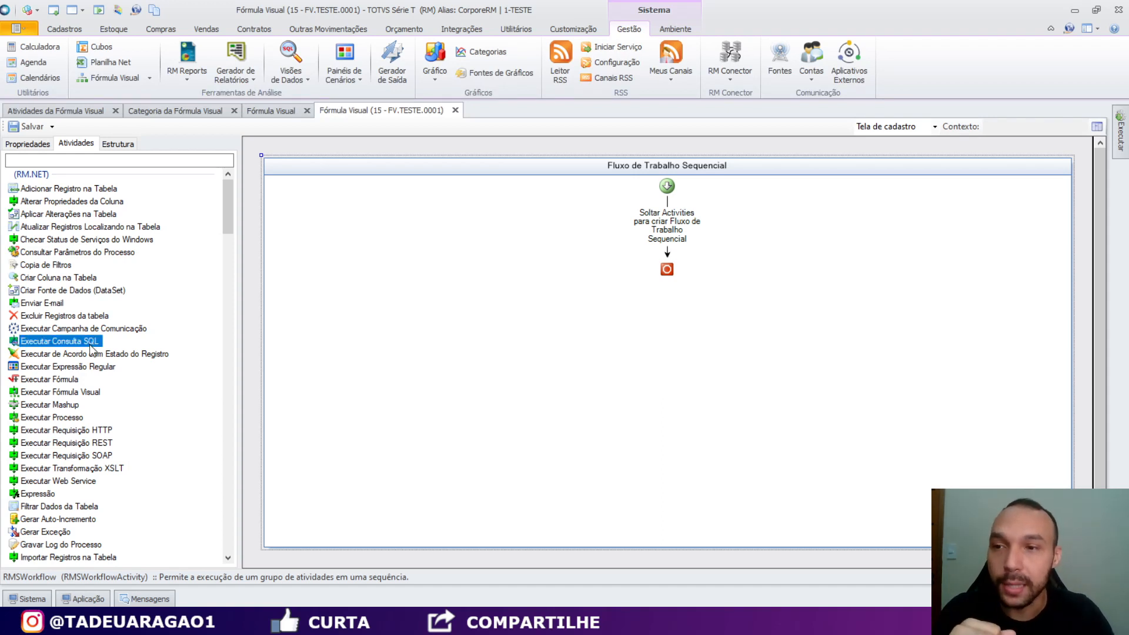
{"action": "left_click_drag", "start_coordinate": [83, 343], "coordinate": [674, 224]}
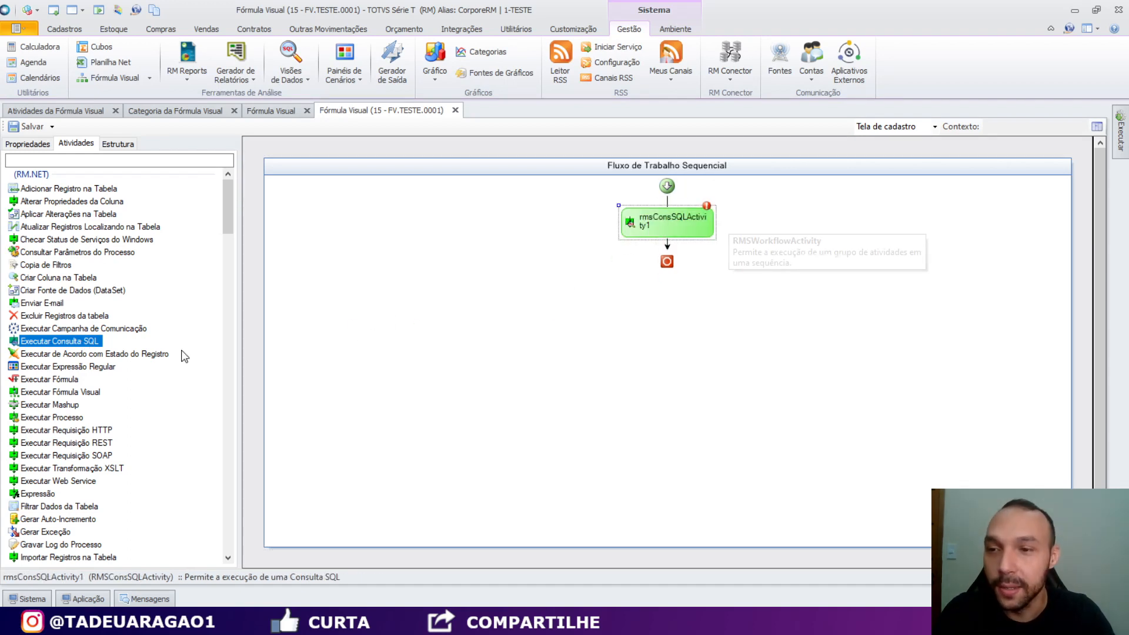
{"action": "left_click_drag", "start_coordinate": [65, 380], "coordinate": [667, 247]}
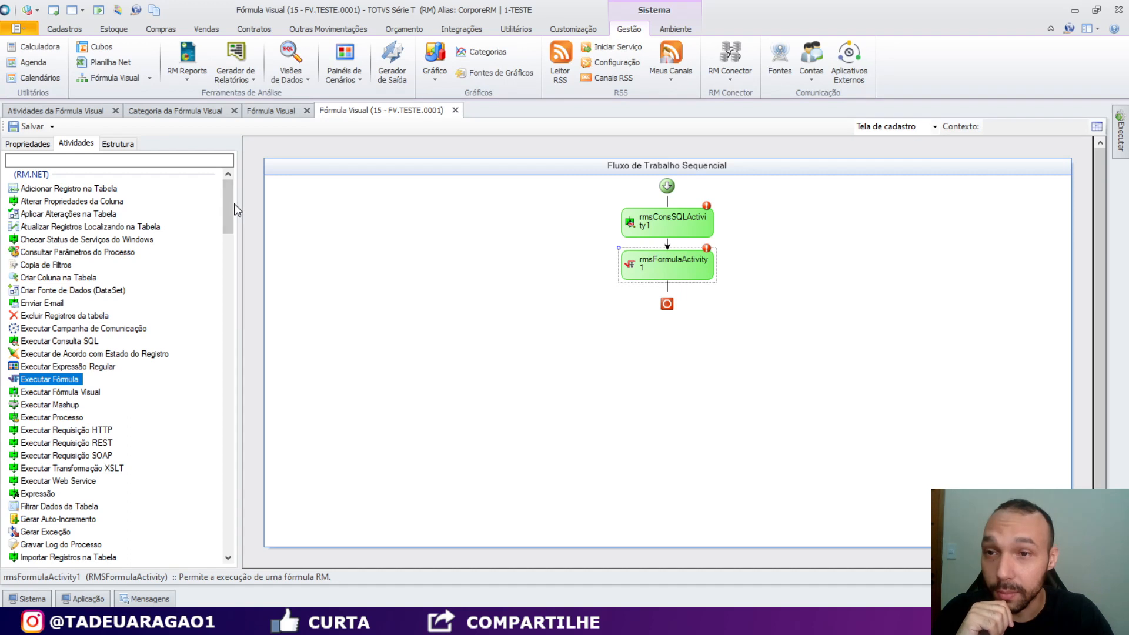
- Add a Criar Coluna na Tabela activity after the Executar Fórmula activity in the FV.TESTE.0001 workflow
{"action": "scroll", "coordinate": [230, 218], "scroll_direction": "down", "scroll_amount": 2}
{"action": "scroll", "coordinate": [229, 221], "scroll_direction": "up", "scroll_amount": 1}
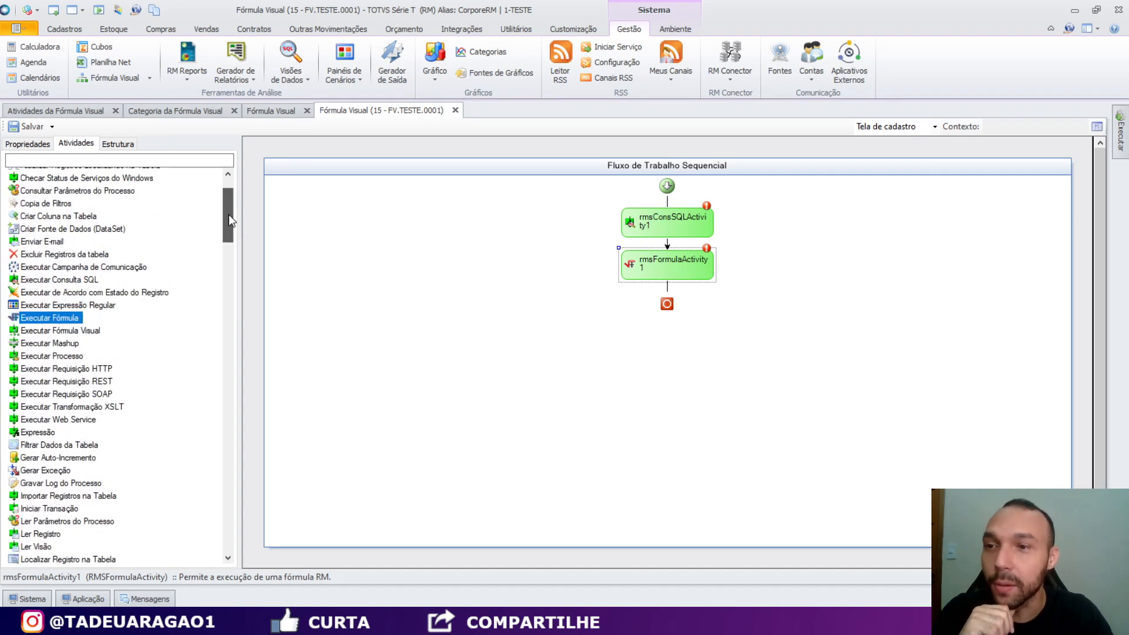
{"action": "left_click_drag", "start_coordinate": [229, 215], "coordinate": [227, 207]}
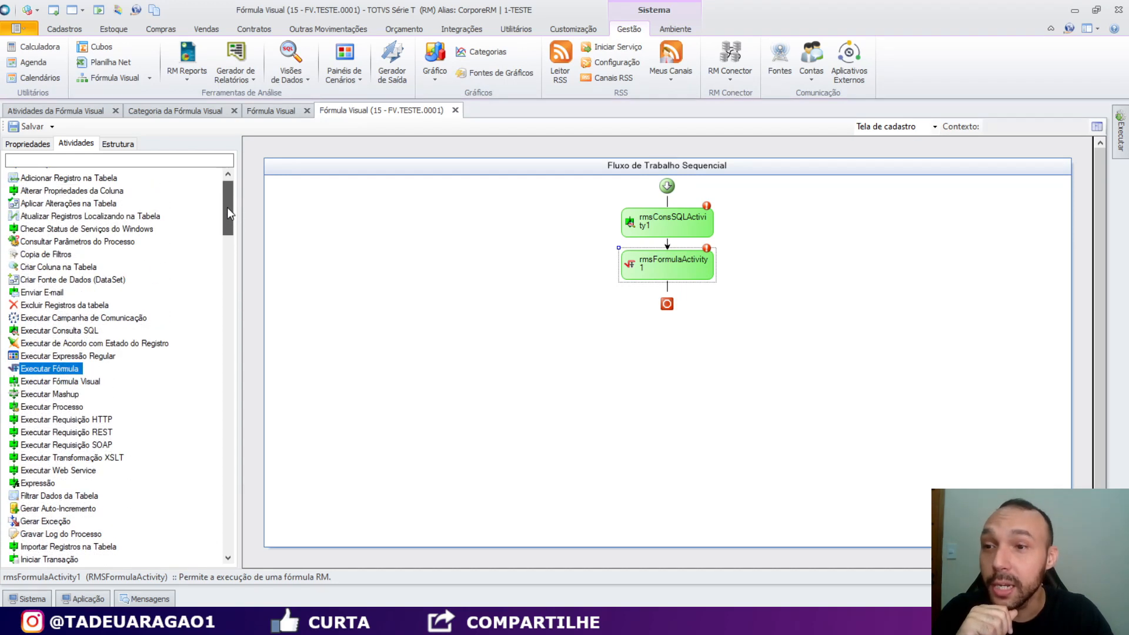
{"action": "left_click", "coordinate": [40, 268]}
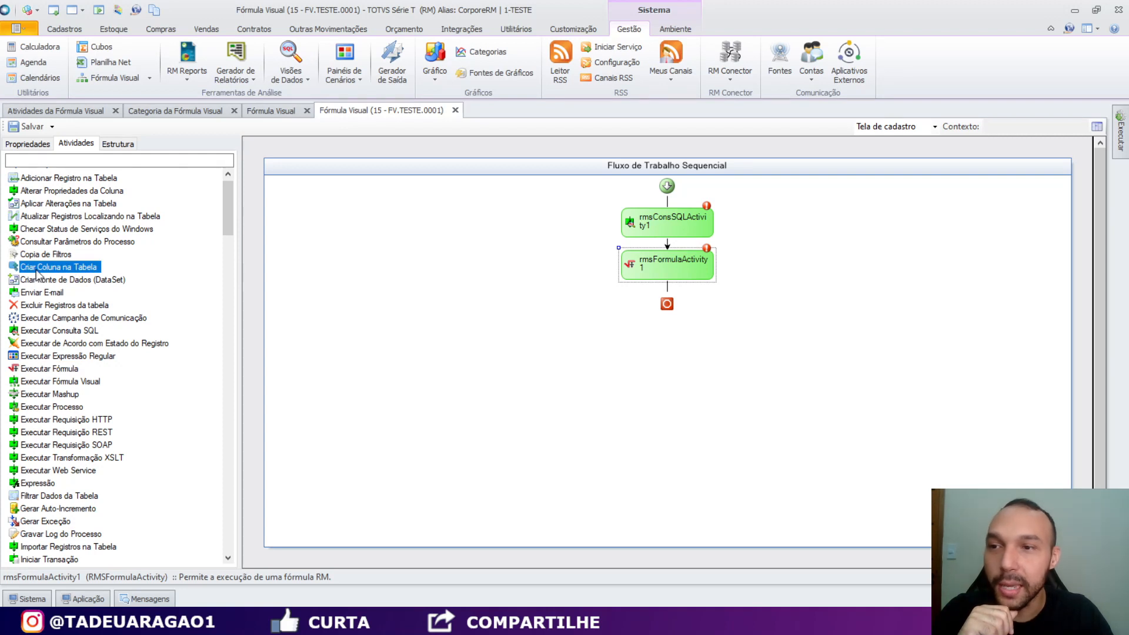
{"action": "left_click_drag", "start_coordinate": [36, 272], "coordinate": [668, 289]}
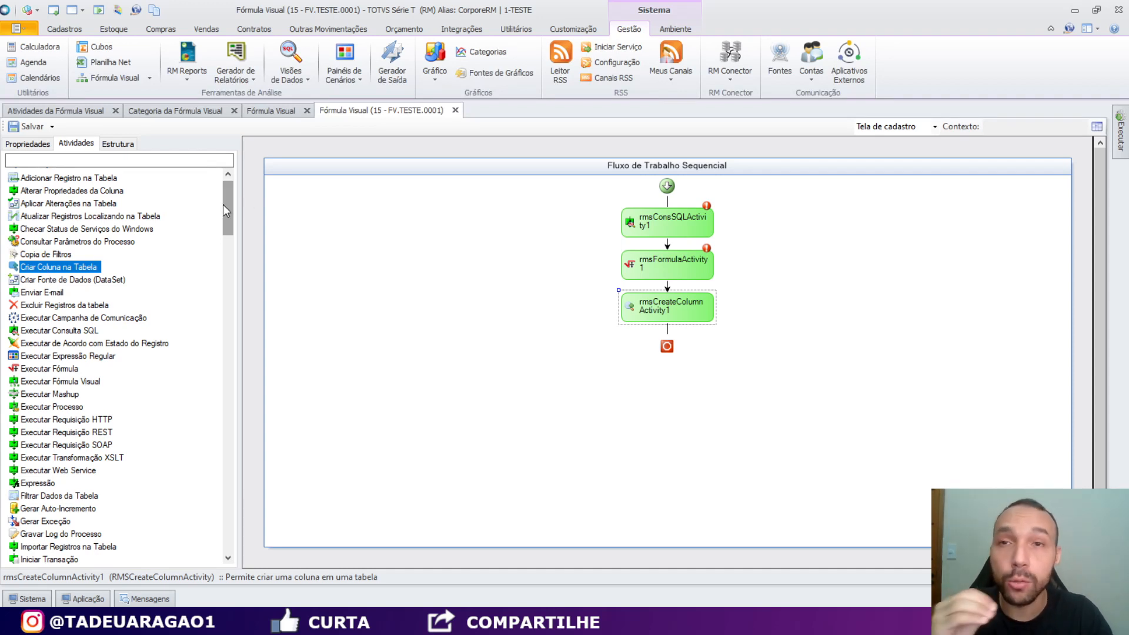
- Examine the Contabilidade activities available for the workflow, such as blocking, unblocking and including accounting entries and batches
{"action": "left_click_drag", "start_coordinate": [230, 200], "coordinate": [221, 266]}
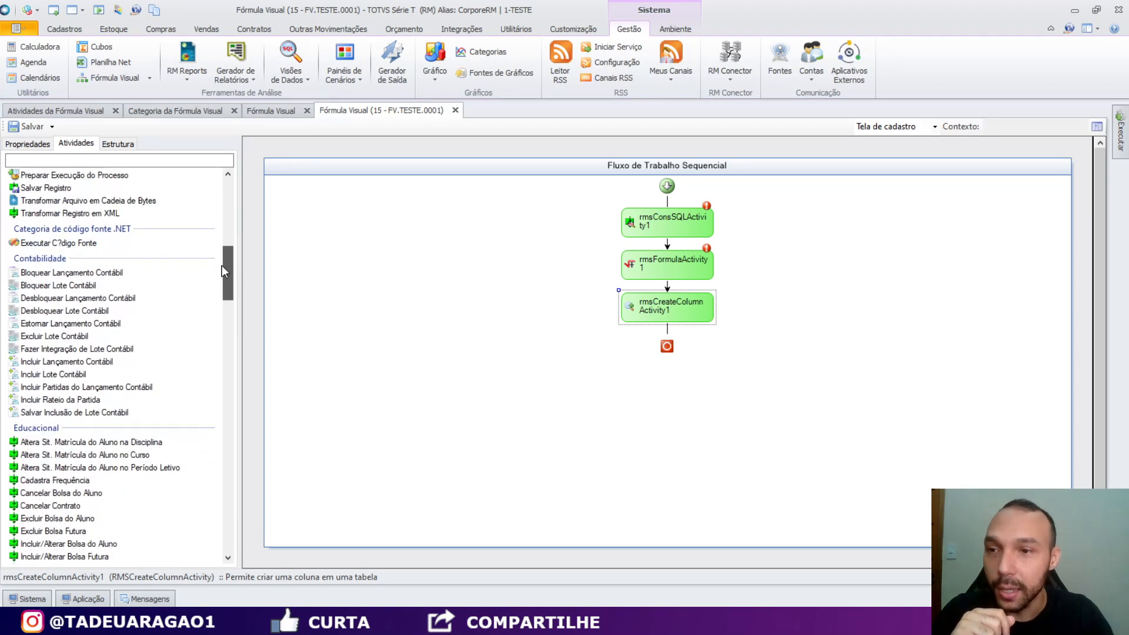
{"action": "left_click", "coordinate": [73, 286]}
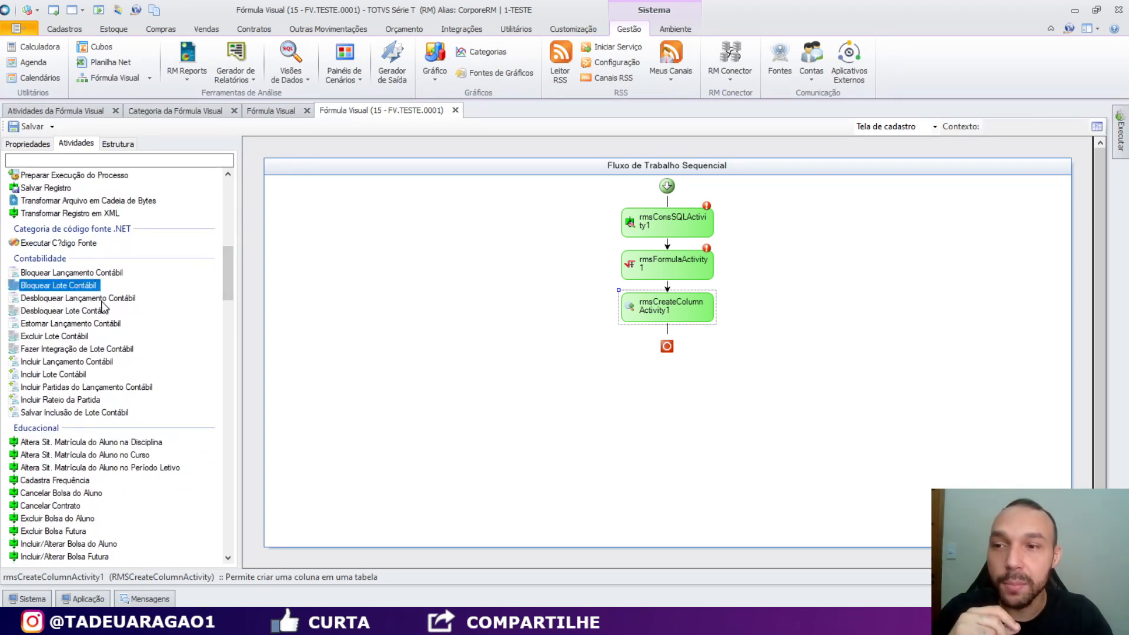
{"action": "left_click", "coordinate": [82, 299]}
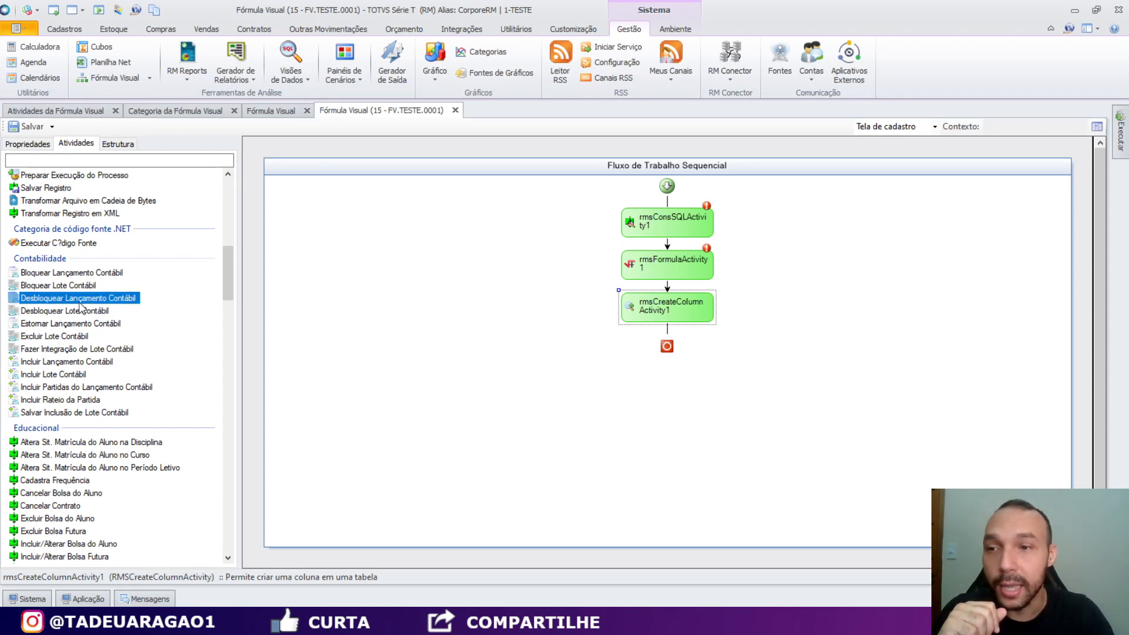
{"action": "left_click", "coordinate": [70, 375]}
{"action": "left_click", "coordinate": [78, 362]}
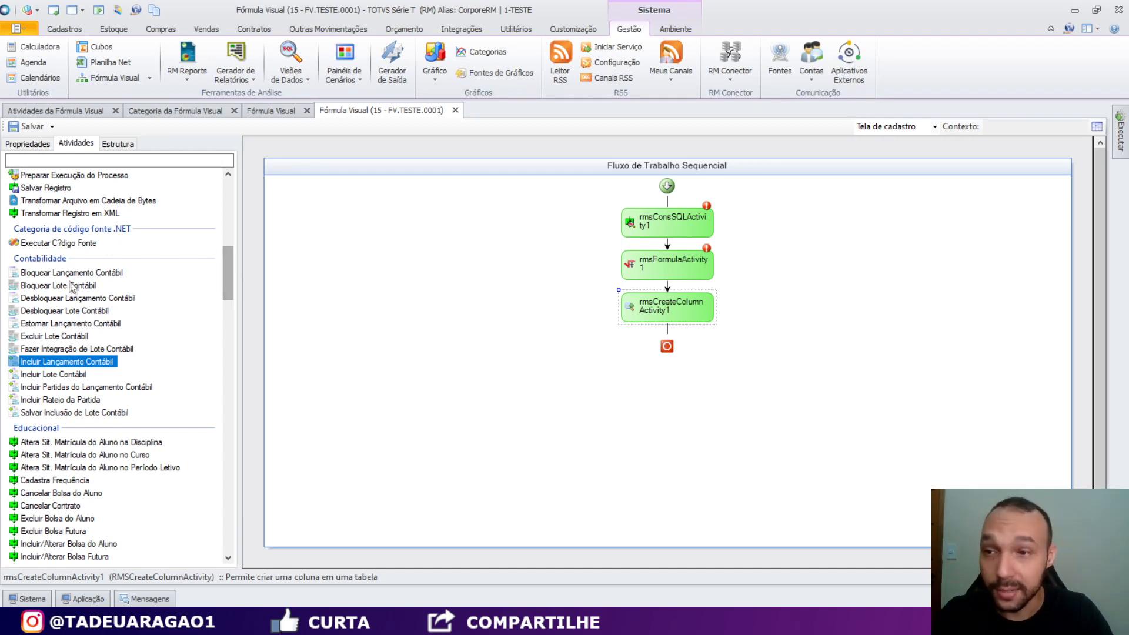
{"action": "left_click", "coordinate": [38, 270]}
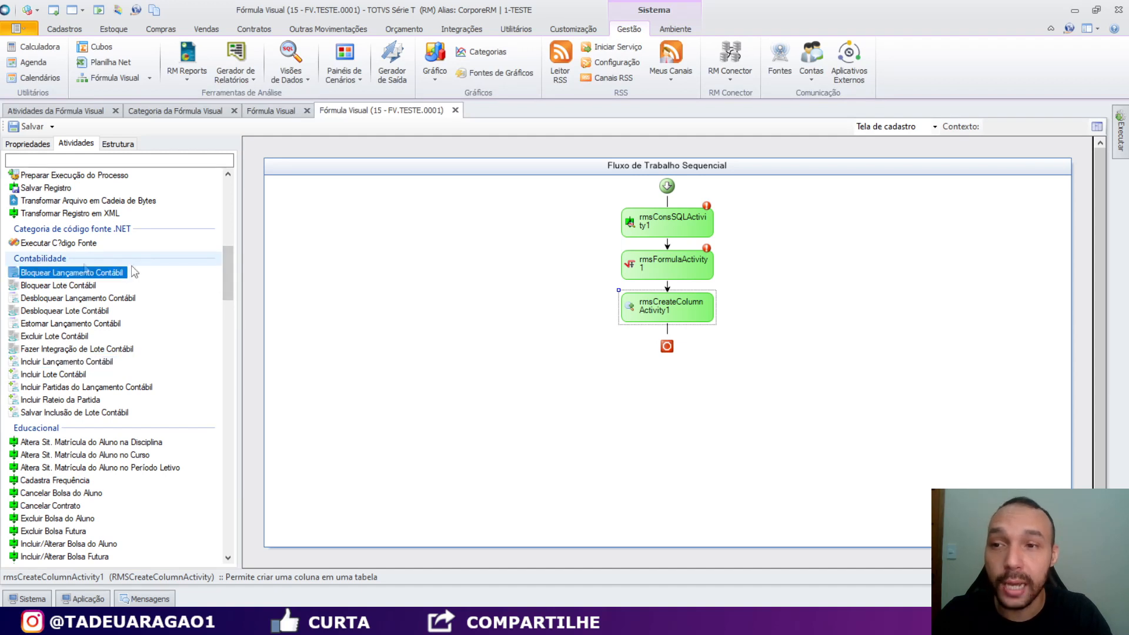
- Examine the Educacional and Financeiro activities available, including student grant cancellation, cost center apportionment and financial entry deletion
{"action": "left_click_drag", "start_coordinate": [229, 269], "coordinate": [227, 297]}
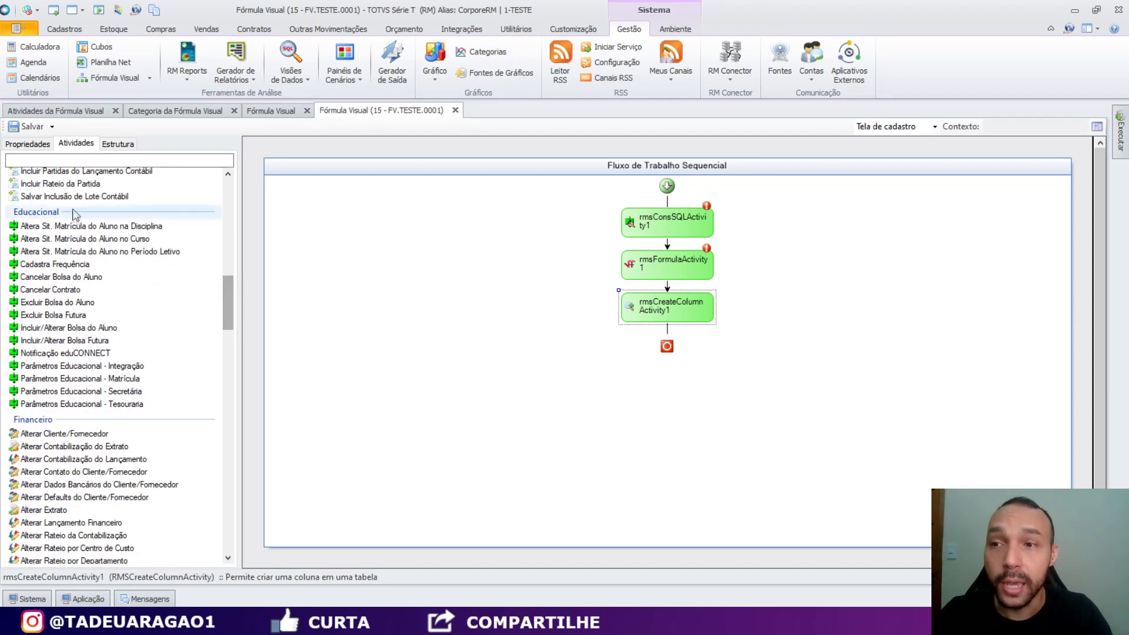
{"action": "left_click", "coordinate": [65, 291]}
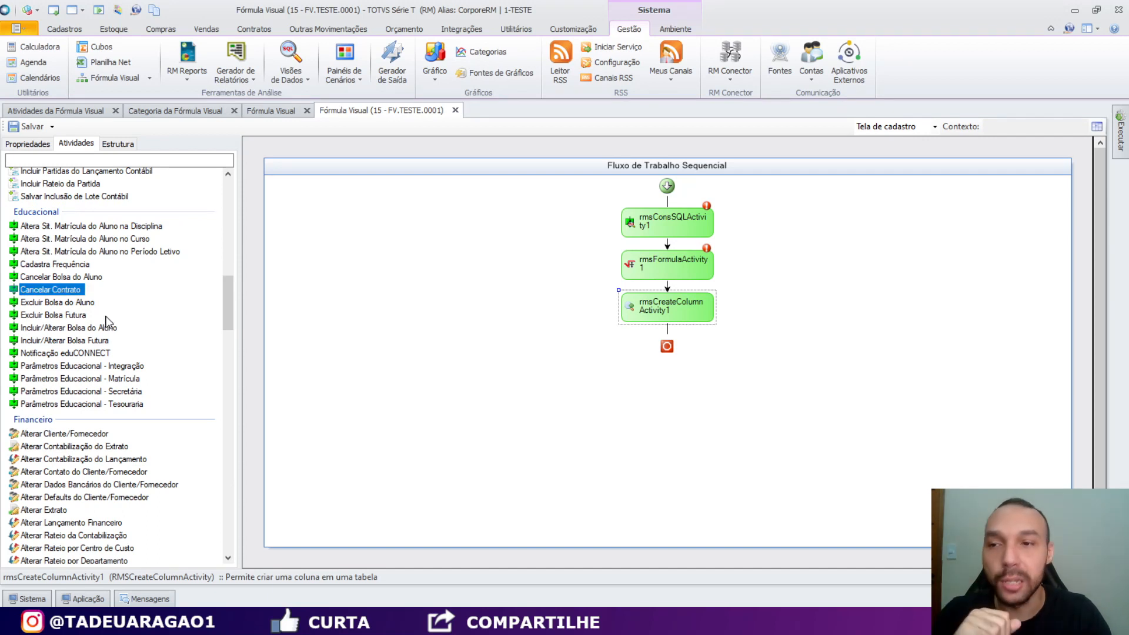
{"action": "left_click", "coordinate": [94, 278]}
{"action": "mouse_move", "coordinate": [229, 316]}
{"action": "left_mouse_down"}
{"action": "mouse_move", "coordinate": [227, 353]}
{"action": "mouse_move", "coordinate": [228, 317]}
{"action": "left_mouse_up"}
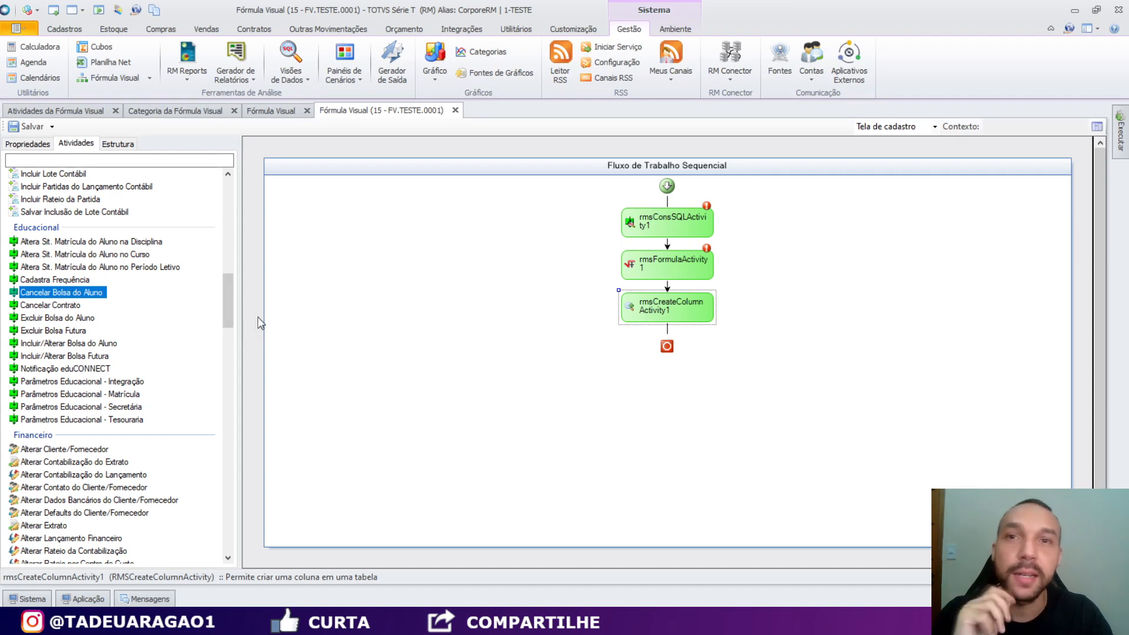
{"action": "left_click_drag", "start_coordinate": [230, 310], "coordinate": [224, 338]}
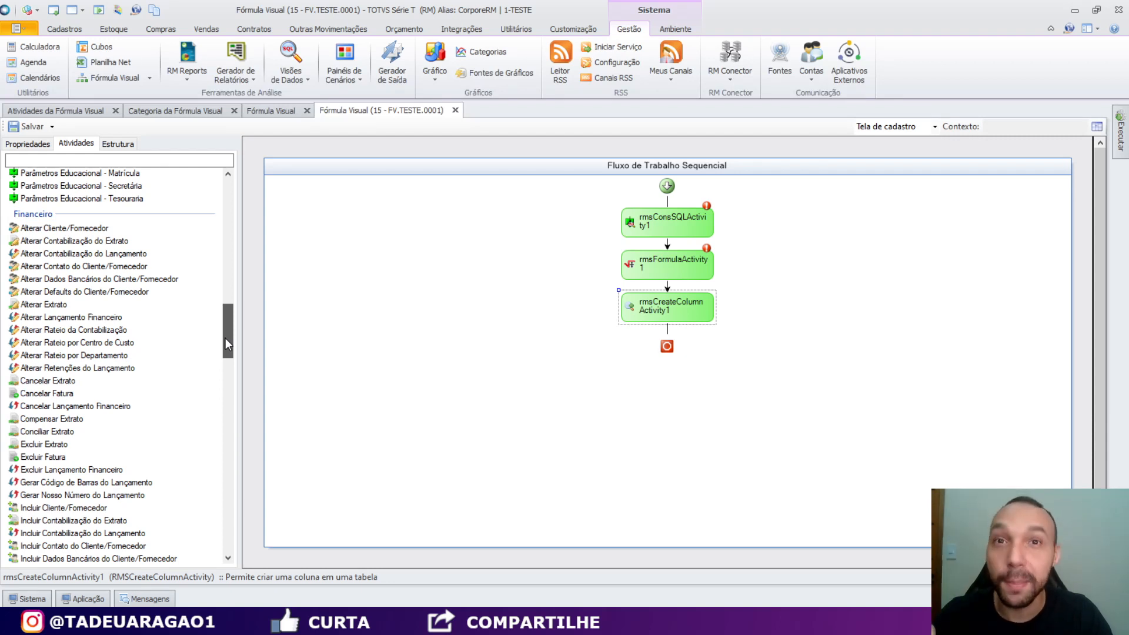
{"action": "left_click_drag", "start_coordinate": [225, 338], "coordinate": [224, 347]}
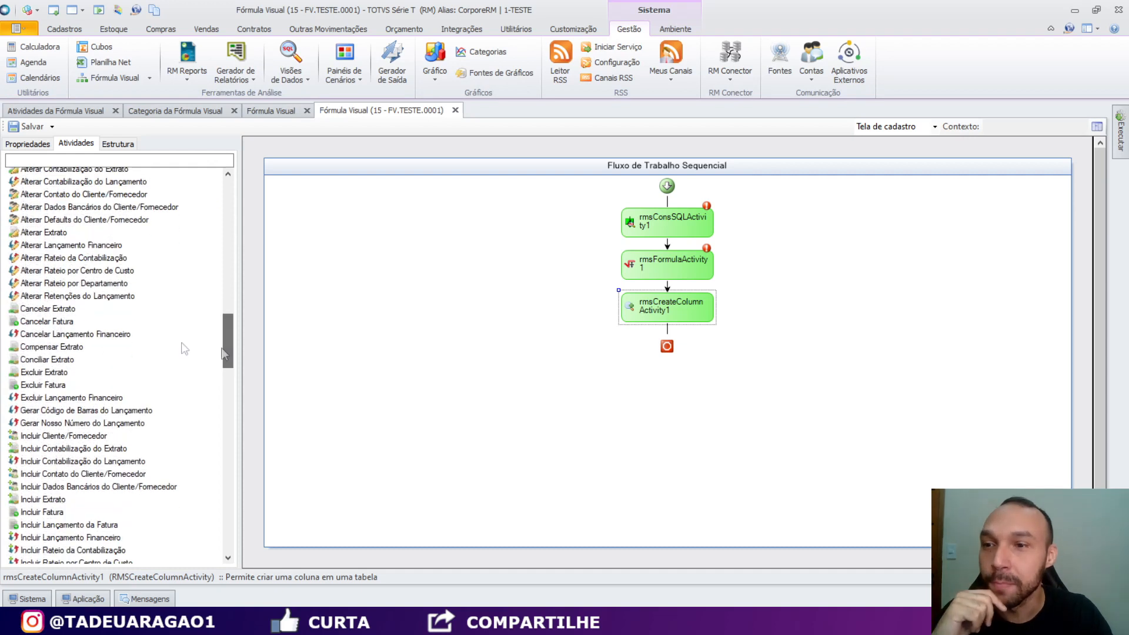
{"action": "left_click", "coordinate": [75, 270]}
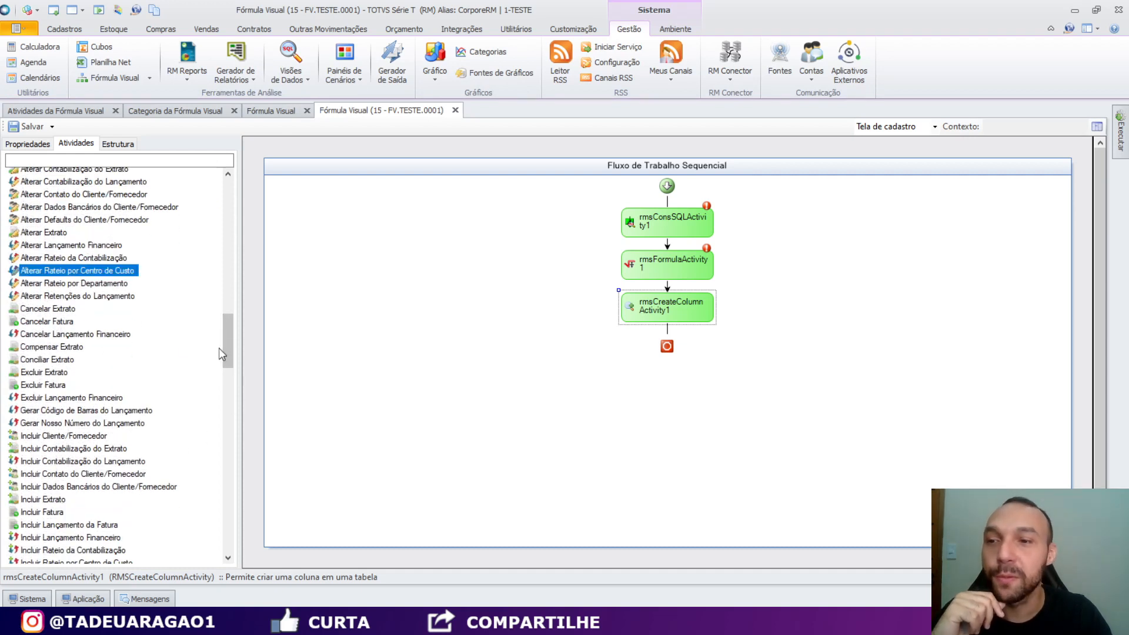
{"action": "left_click_drag", "start_coordinate": [227, 344], "coordinate": [227, 353]}
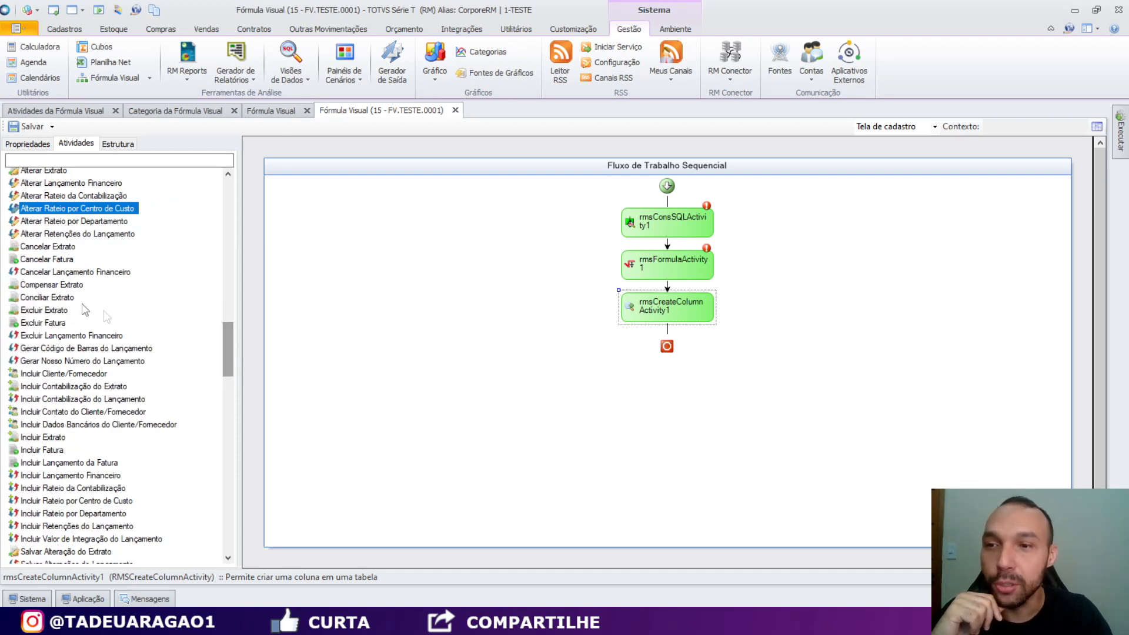
{"action": "left_click", "coordinate": [70, 336]}
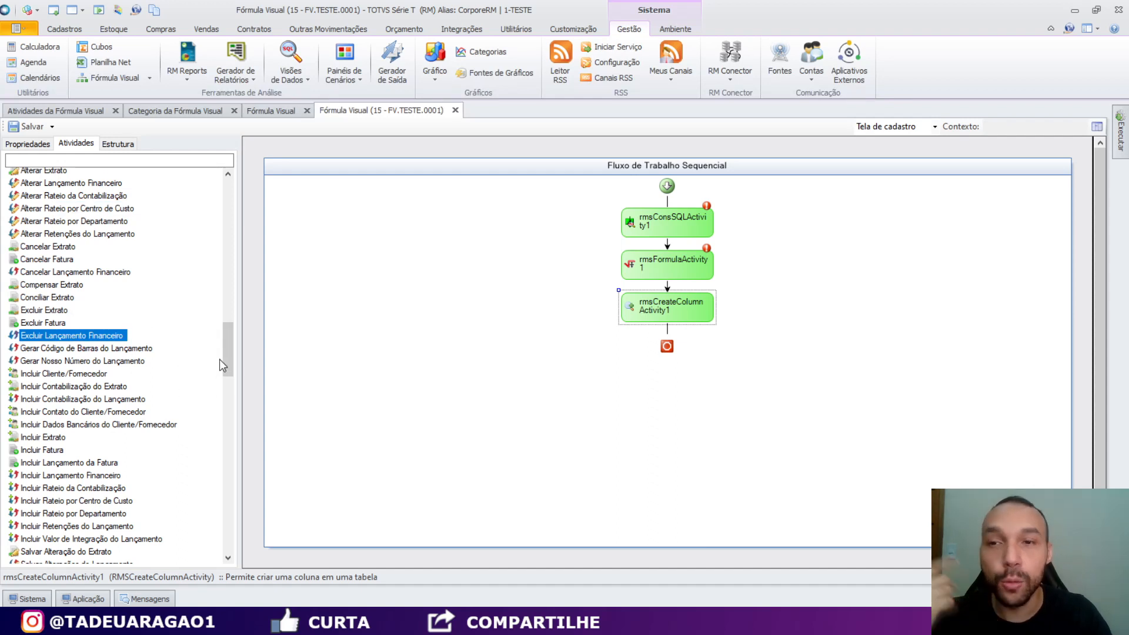
- Examine the TOTVS Movimento activities available, covering the alteration, cancellation, exclusion and inclusion of movements
{"action": "left_click_drag", "start_coordinate": [227, 351], "coordinate": [224, 513]}
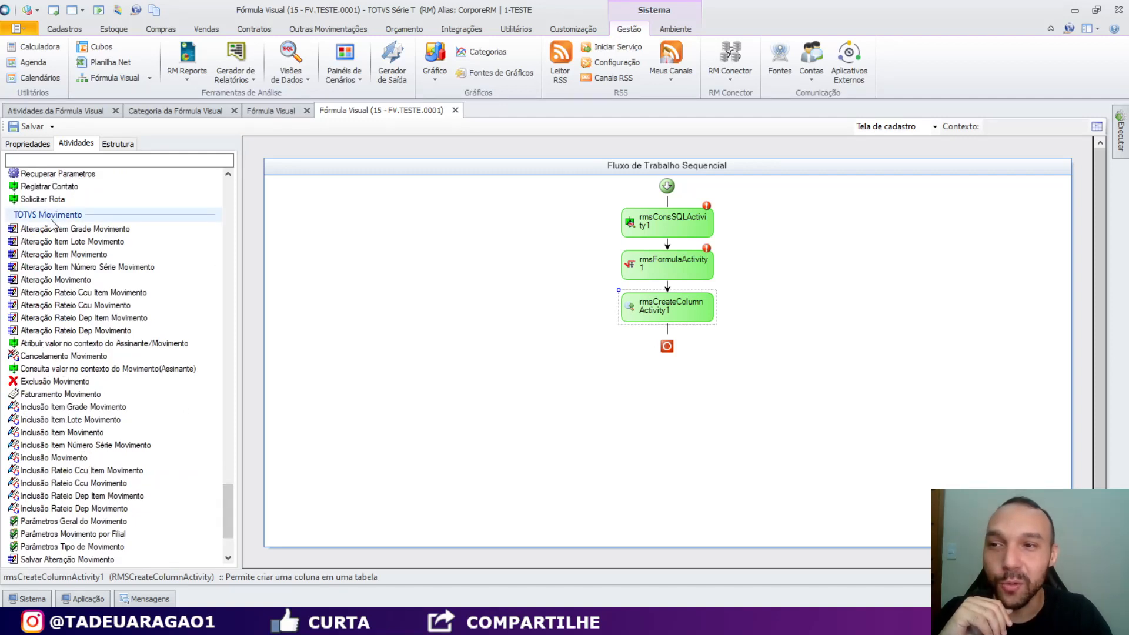
{"action": "left_click", "coordinate": [57, 267]}
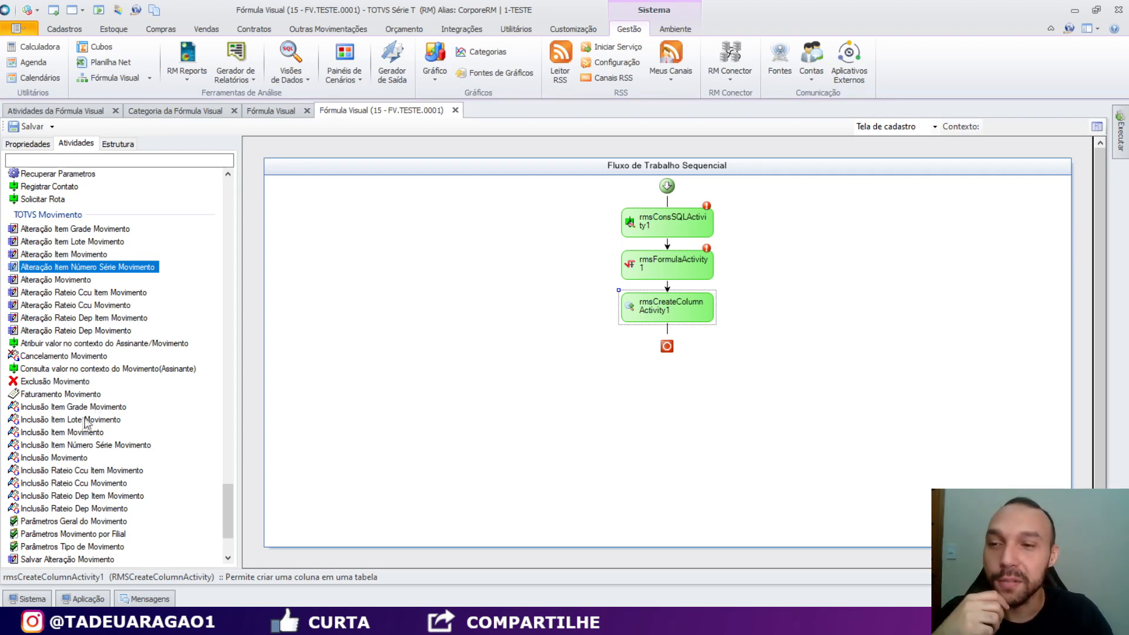
{"action": "left_click", "coordinate": [56, 446]}
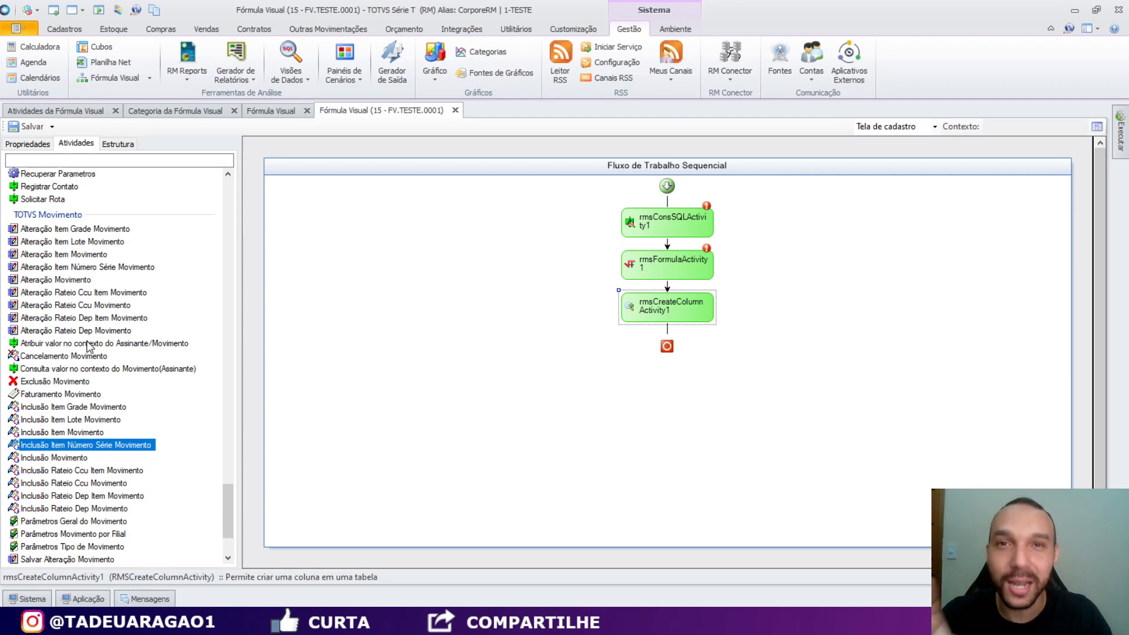
{"action": "left_click", "coordinate": [91, 282]}
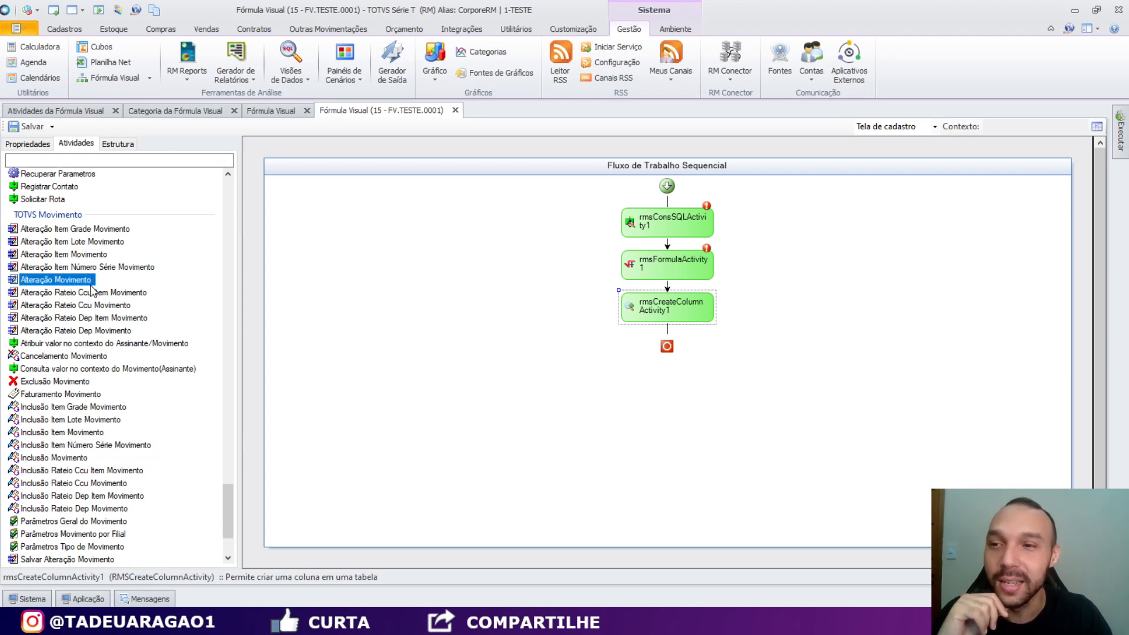
{"action": "left_click", "coordinate": [94, 357]}
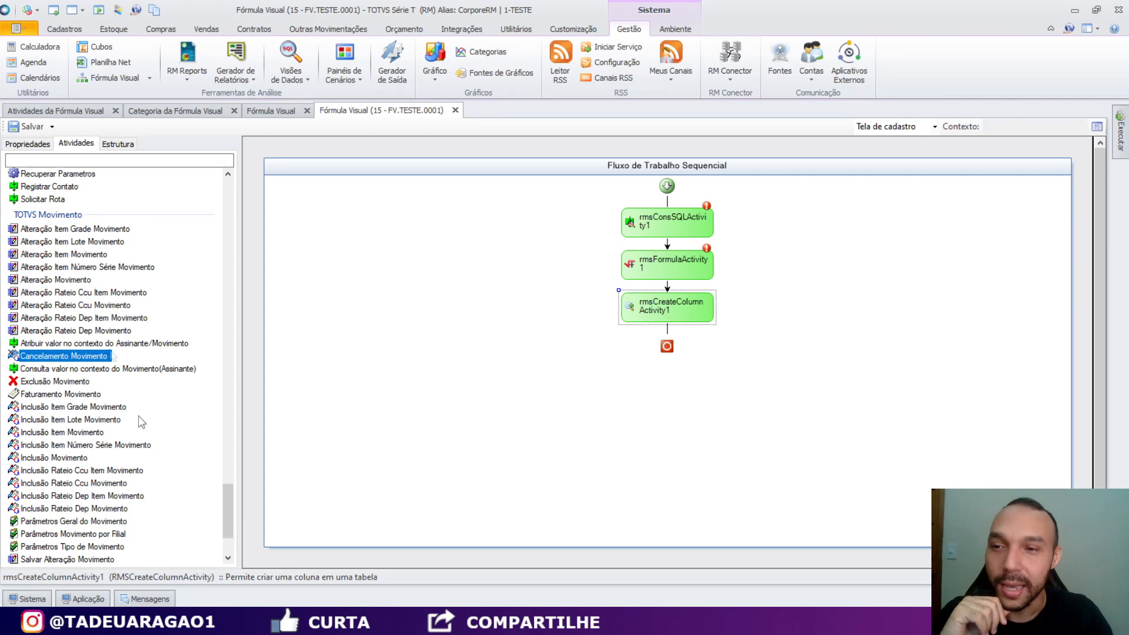
{"action": "left_click_drag", "start_coordinate": [227, 514], "coordinate": [227, 527]}
{"action": "left_click", "coordinate": [81, 359]}
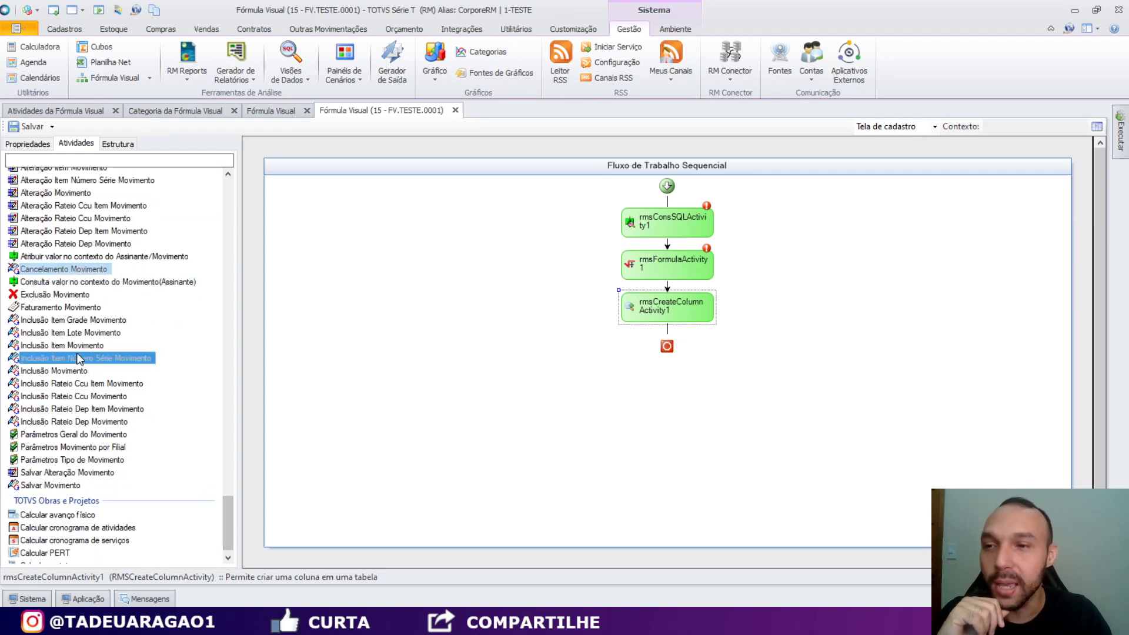
{"action": "left_click", "coordinate": [74, 296]}
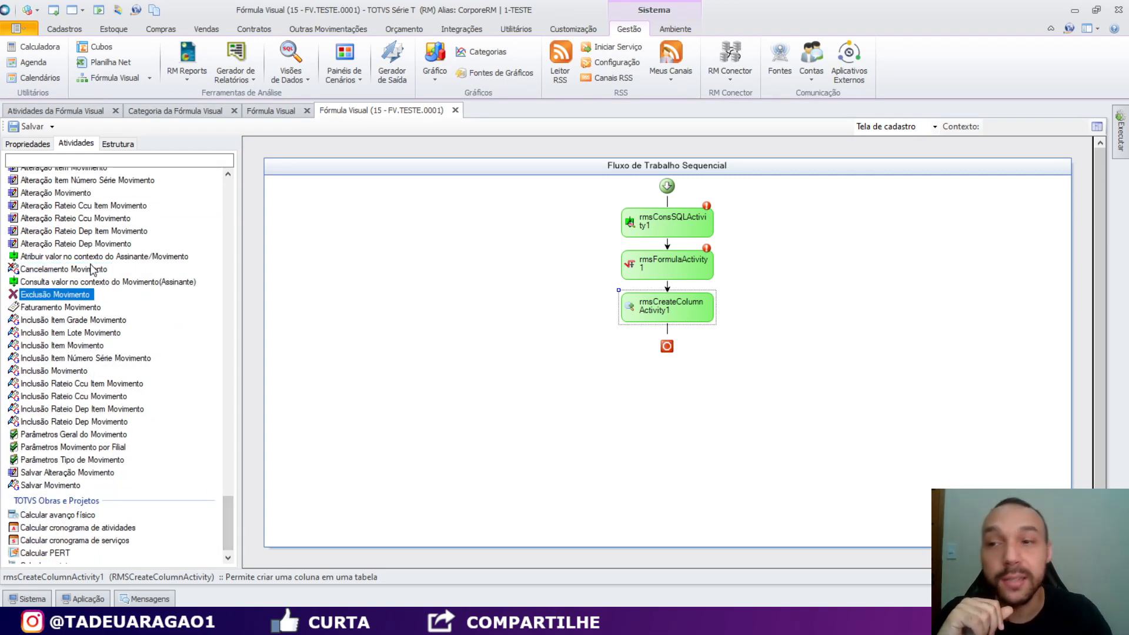
{"action": "left_click", "coordinate": [86, 271]}
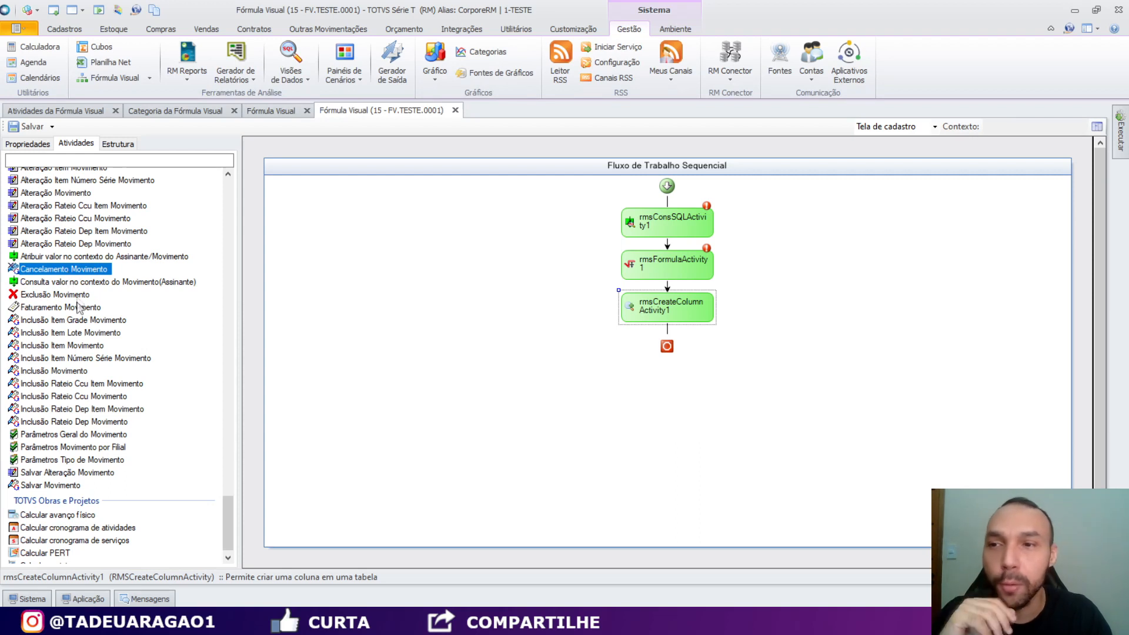
- Add an Inclusão Movimento activity after the column creation activity, and go back over the preceding activities in the flow
{"action": "left_click", "coordinate": [62, 371]}
{"action": "left_click_drag", "start_coordinate": [62, 372], "coordinate": [649, 335]}
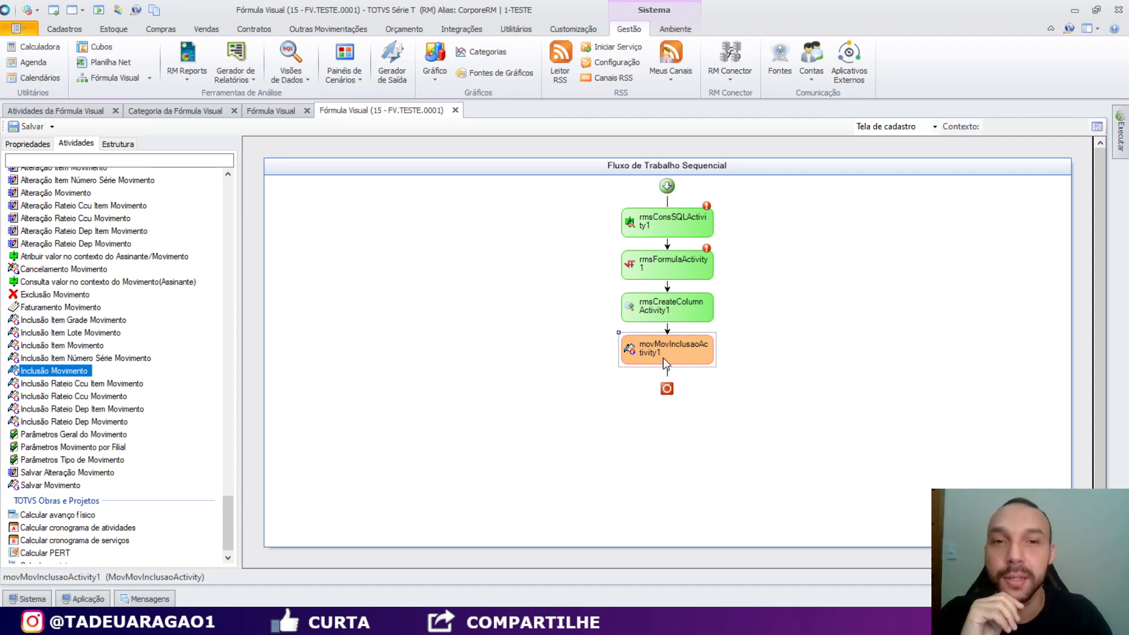
{"action": "left_click", "coordinate": [672, 312]}
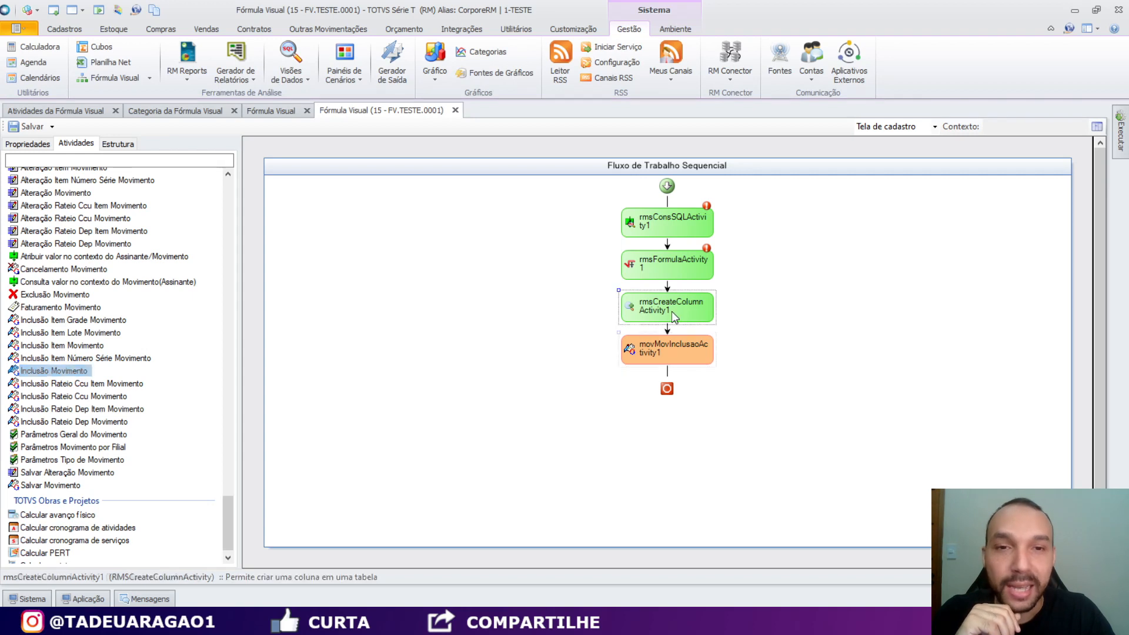
{"action": "left_click", "coordinate": [686, 259]}
{"action": "left_click", "coordinate": [691, 228]}
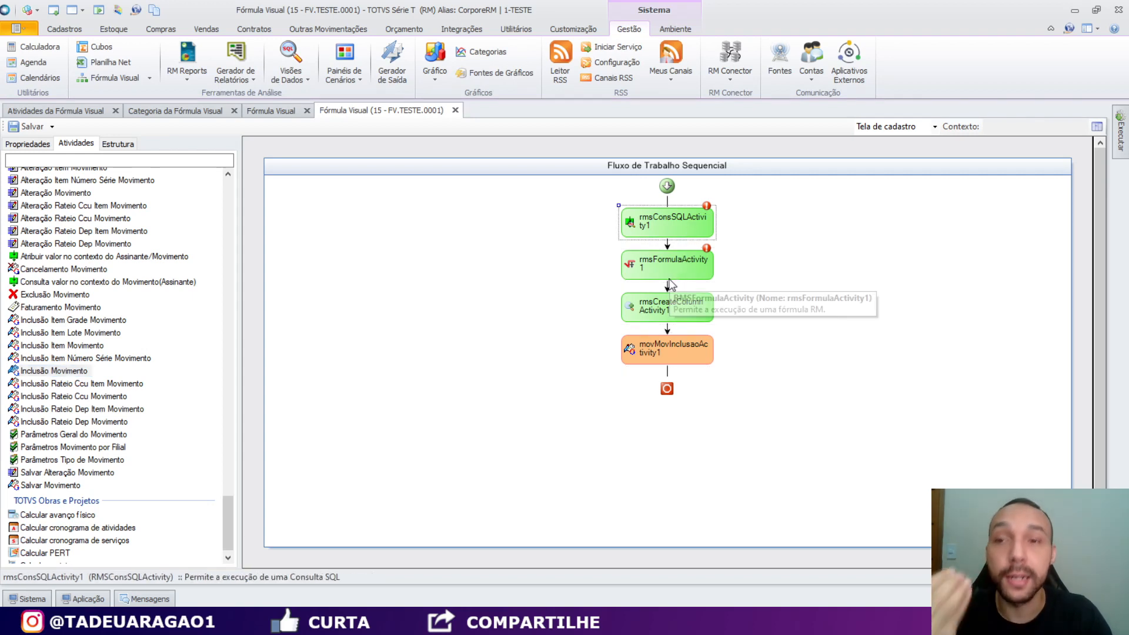
- Add an Enviar E-mail activity at the end of the workflow, after the Inclusão Movimento activity
{"action": "left_click_drag", "start_coordinate": [224, 524], "coordinate": [224, 192]}
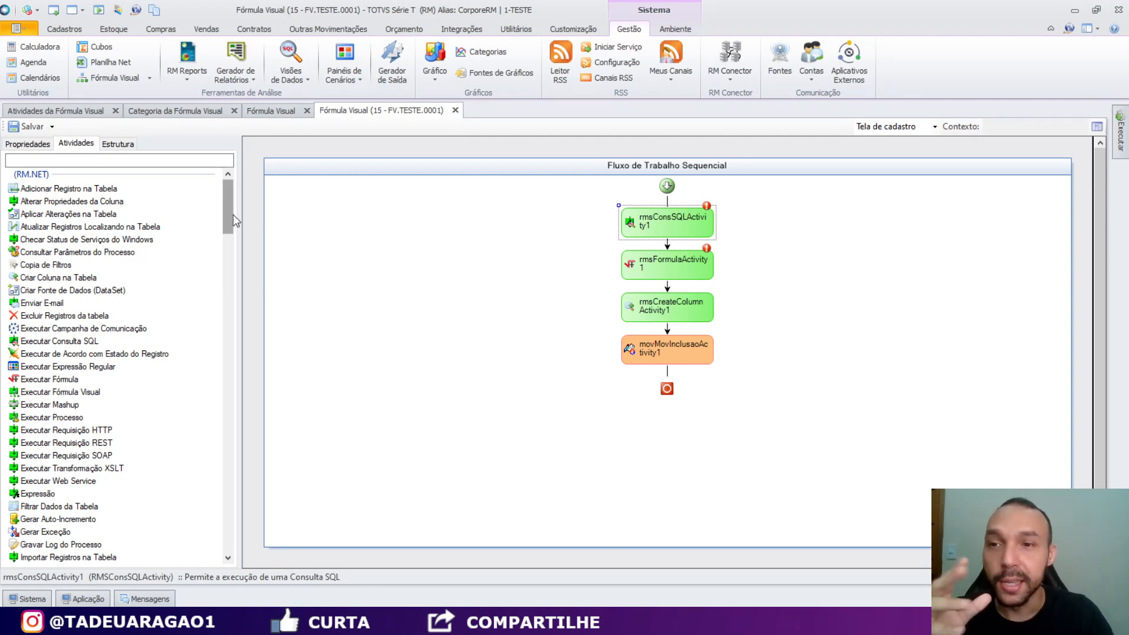
{"action": "left_click_drag", "start_coordinate": [233, 213], "coordinate": [232, 238]}
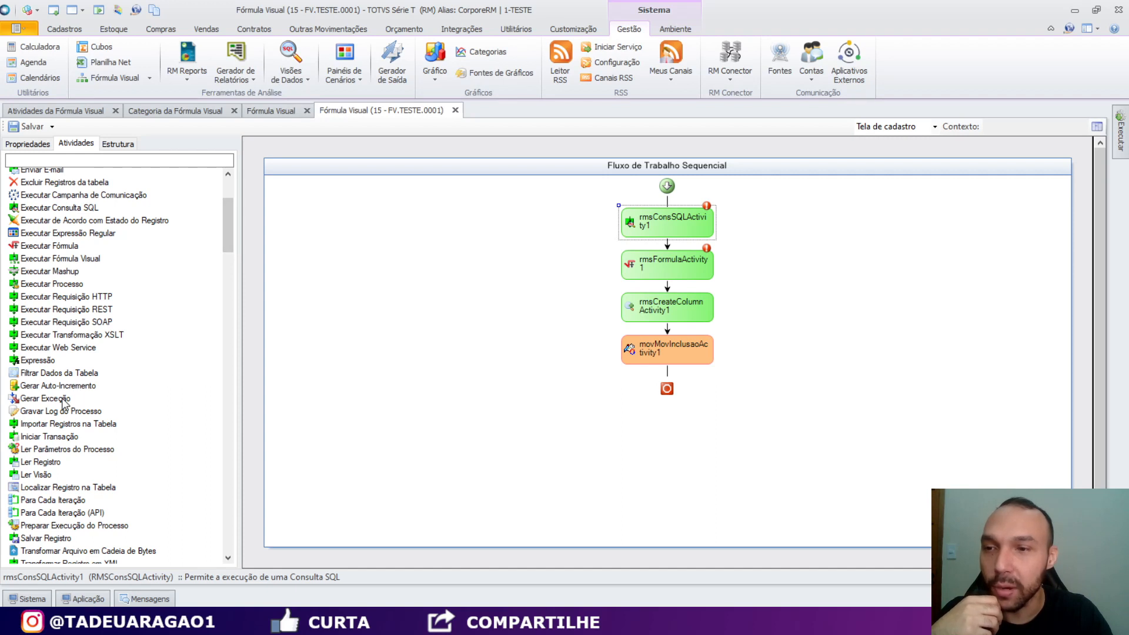
{"action": "mouse_move", "coordinate": [230, 234]}
{"action": "left_mouse_down"}
{"action": "mouse_move", "coordinate": [231, 248]}
{"action": "mouse_move", "coordinate": [227, 220]}
{"action": "left_mouse_up"}
{"action": "left_click", "coordinate": [40, 279]}
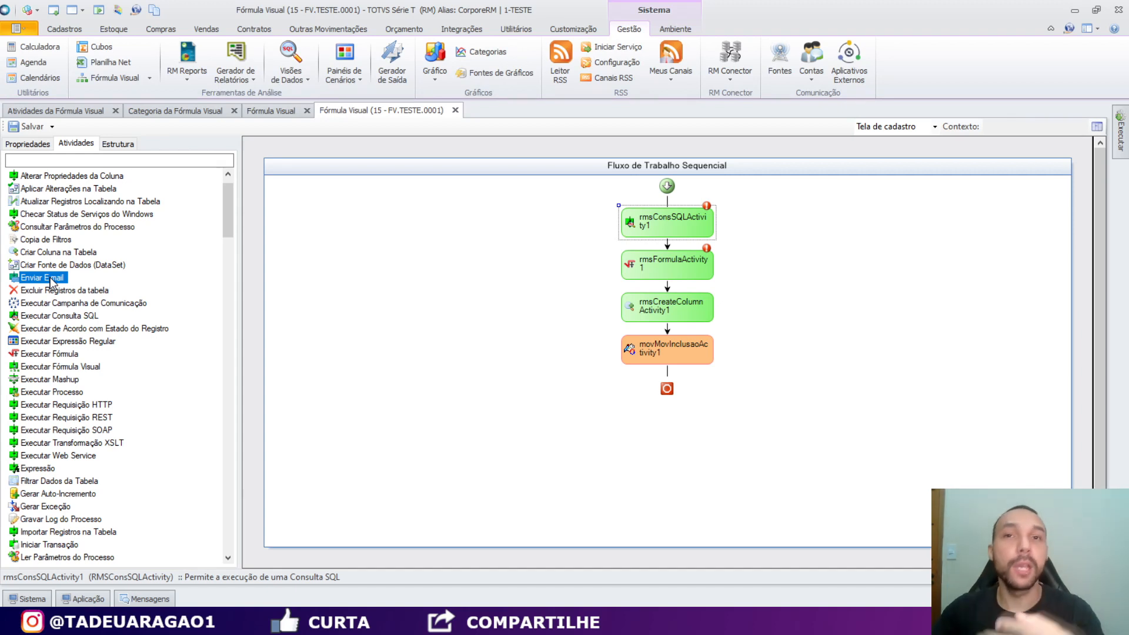
{"action": "left_click_drag", "start_coordinate": [50, 282], "coordinate": [667, 371]}
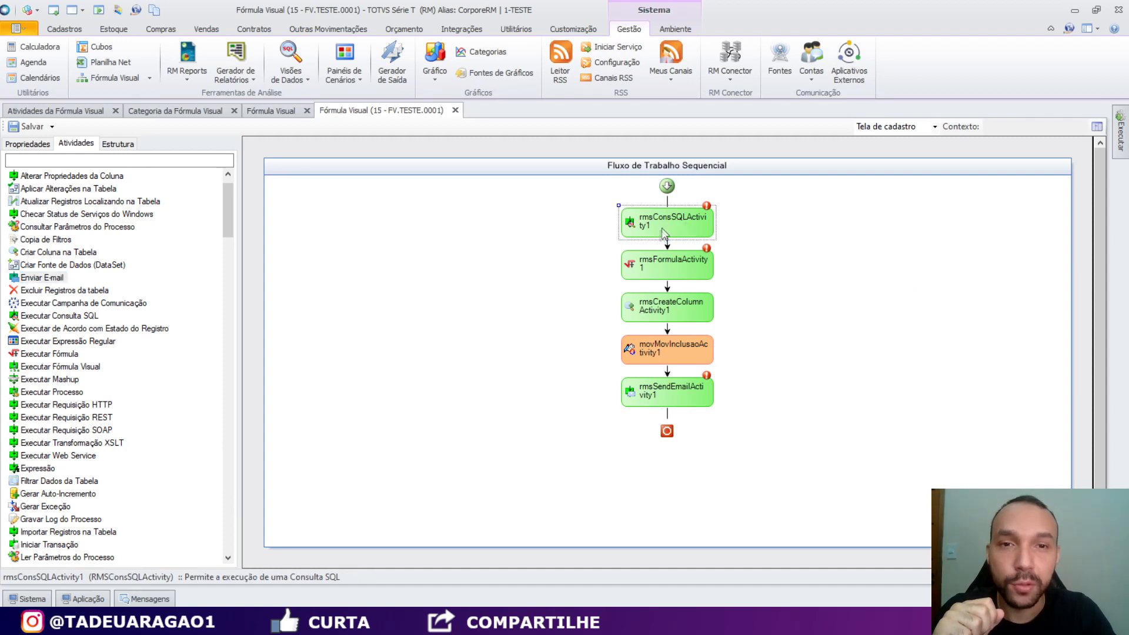
- View the properties of the SQL query activity and compare them with those of the formula activity
{"action": "left_click", "coordinate": [30, 144]}
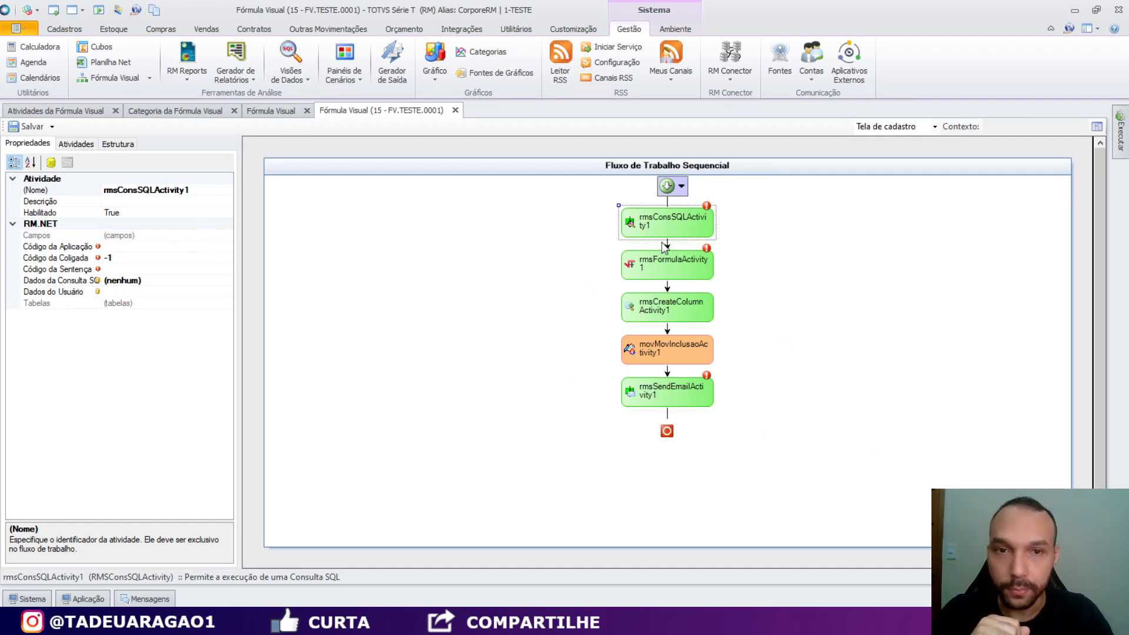
{"action": "left_click", "coordinate": [665, 279]}
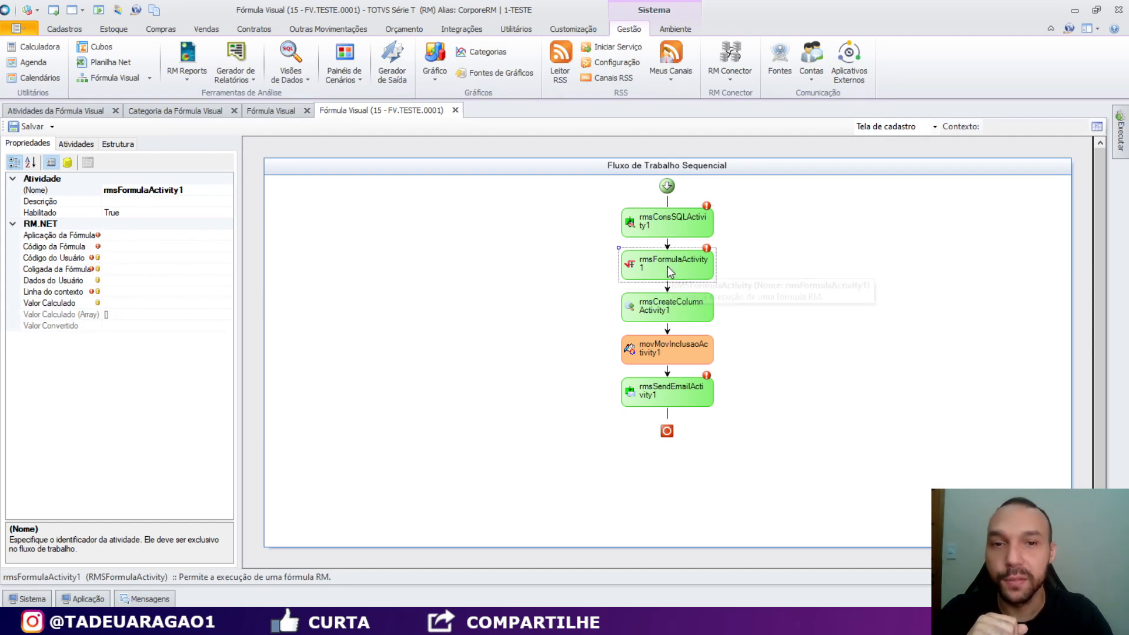
{"action": "left_click", "coordinate": [700, 234]}
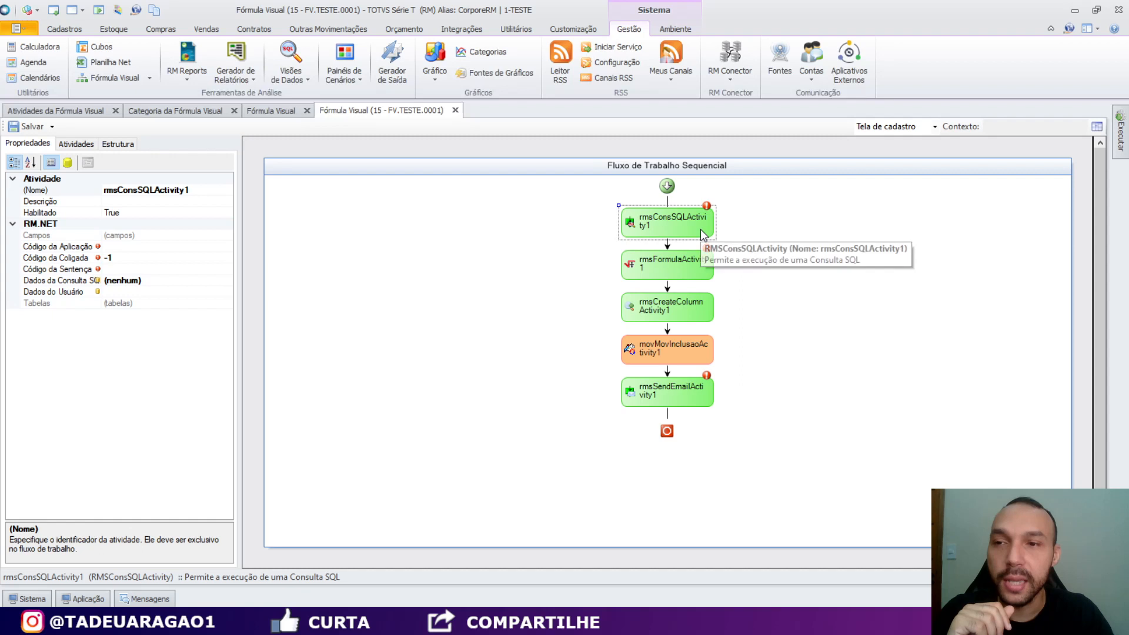
- View the SQL query activity's sentence code property and the table and type properties of the column creation activity
{"action": "mouse_move", "coordinate": [92, 260]}
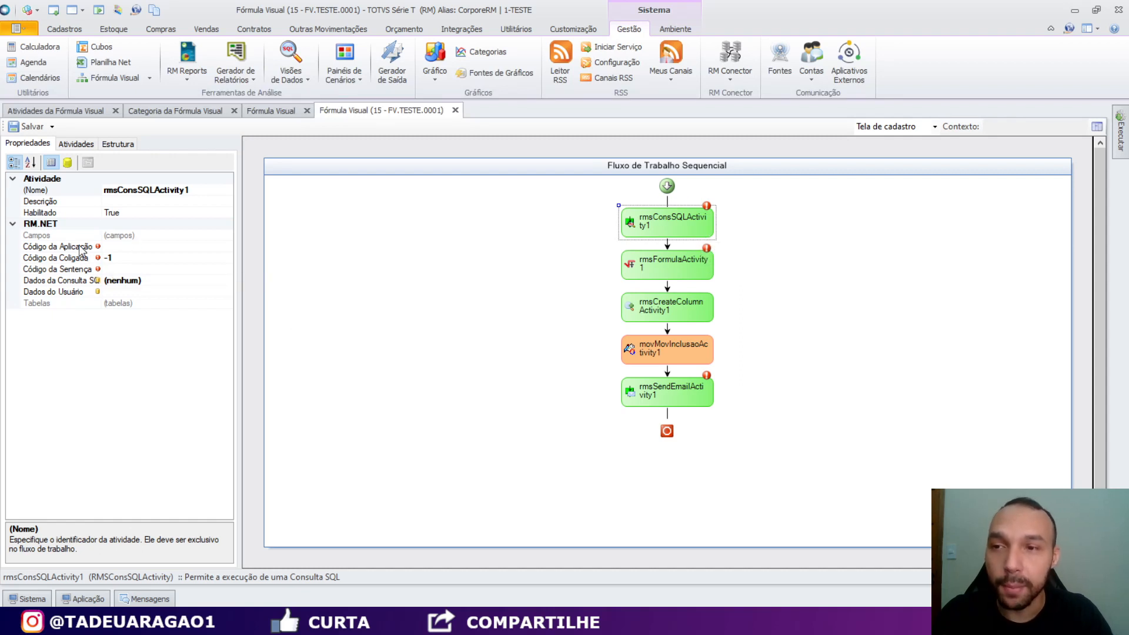
{"action": "left_click", "coordinate": [130, 269]}
{"action": "left_click", "coordinate": [676, 316]}
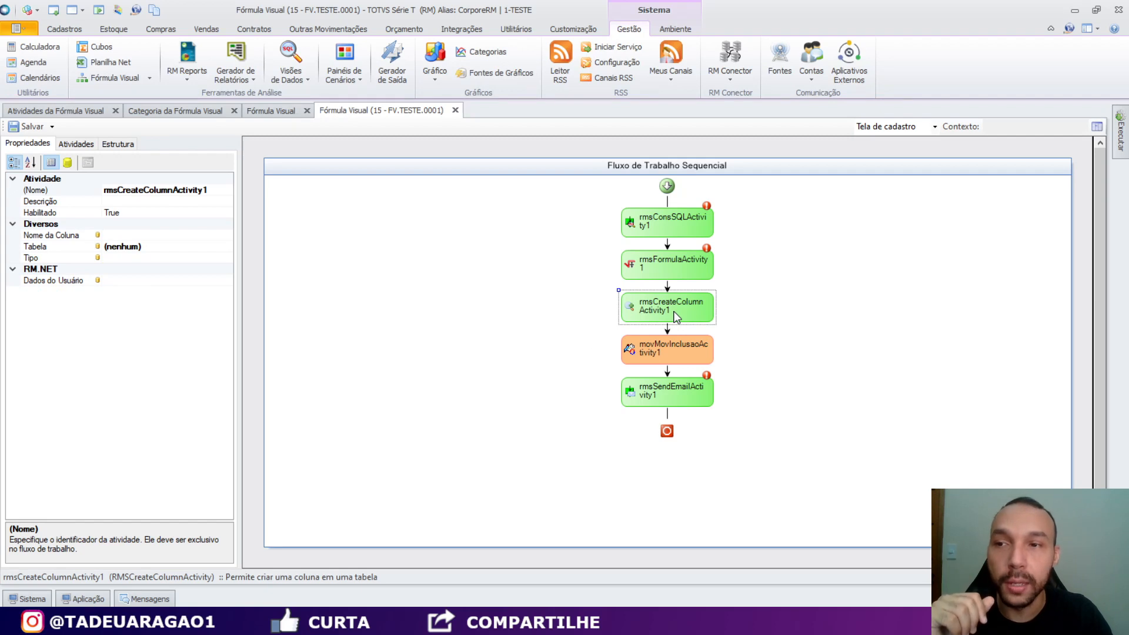
{"action": "left_click", "coordinate": [135, 243]}
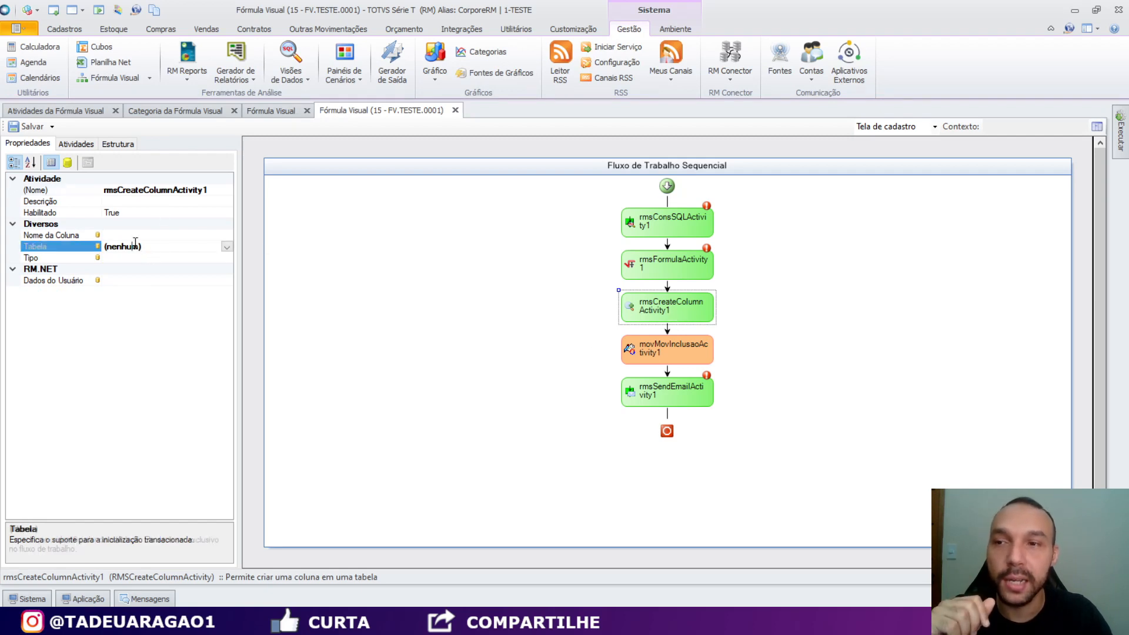
{"action": "left_click", "coordinate": [144, 258]}
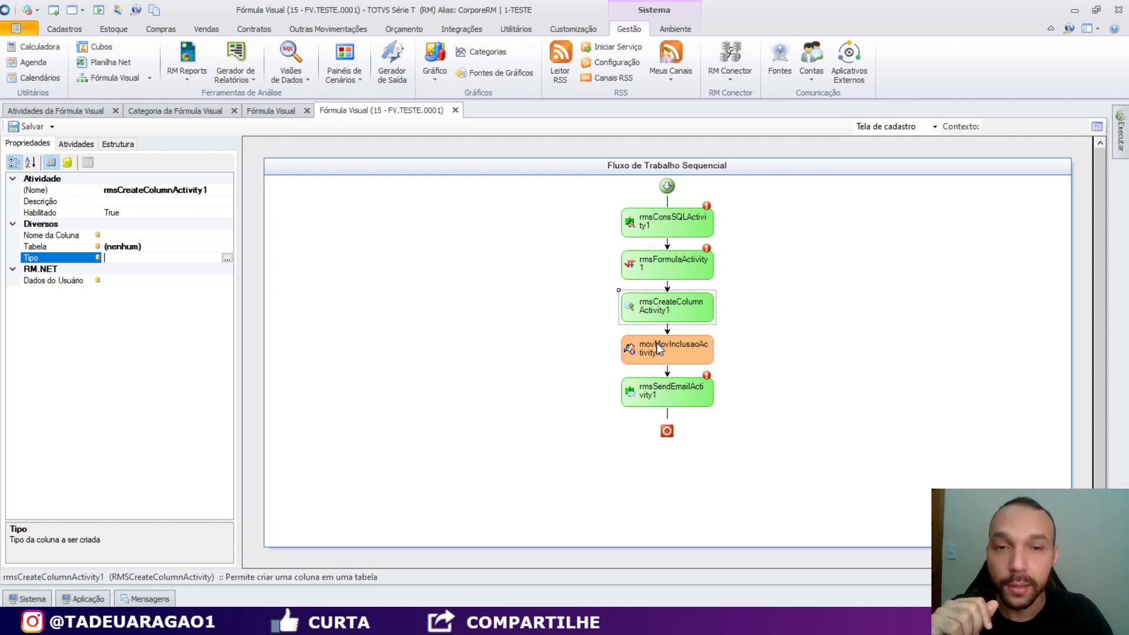
- Display the Inclusão Movimento activity's properties in a wider pane and examine fields such as CampoLivre1, ChapaResp and CNPJCPFAdquirente
{"action": "left_click", "coordinate": [657, 344]}
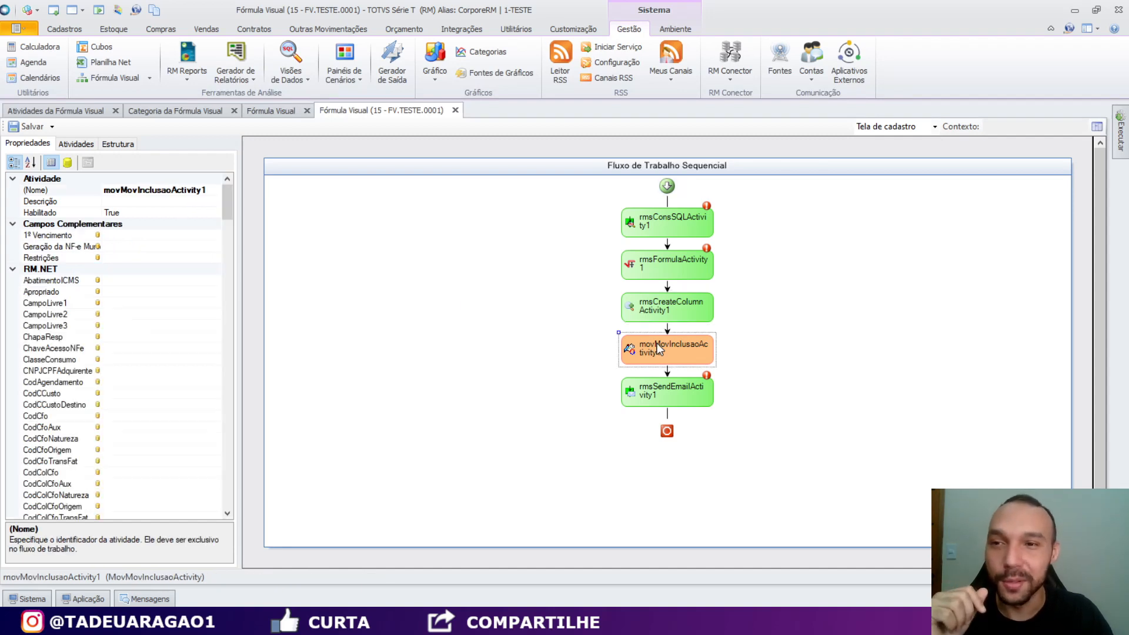
{"action": "left_click_drag", "start_coordinate": [229, 202], "coordinate": [280, 213]}
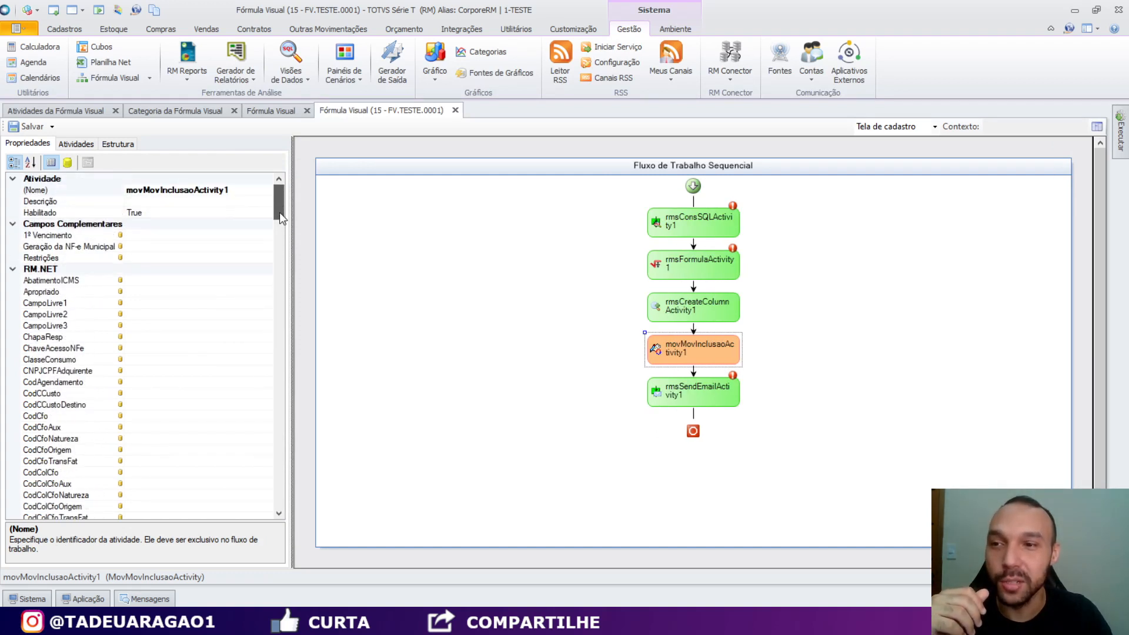
{"action": "left_click", "coordinate": [171, 303]}
{"action": "left_click", "coordinate": [170, 337]}
{"action": "left_click", "coordinate": [172, 369]}
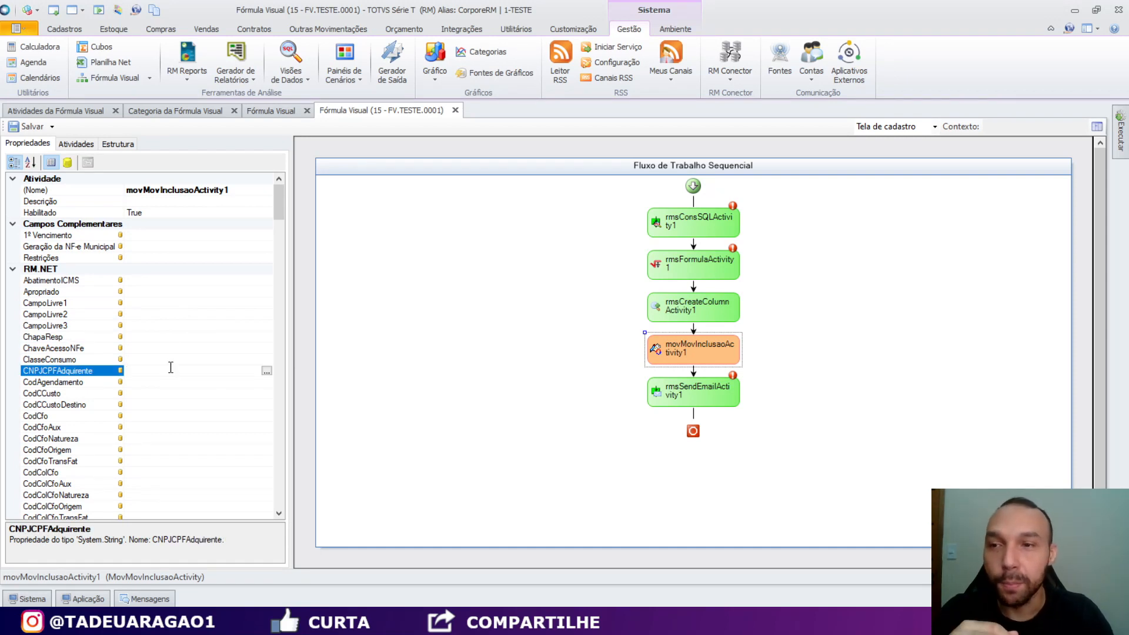
{"action": "left_click", "coordinate": [167, 314]}
- Compare the SQL query activity with the Inclusão Movimento activity, and examine the latter's properties from CampoLivre2 to the branch and service codes
{"action": "left_click", "coordinate": [694, 230]}
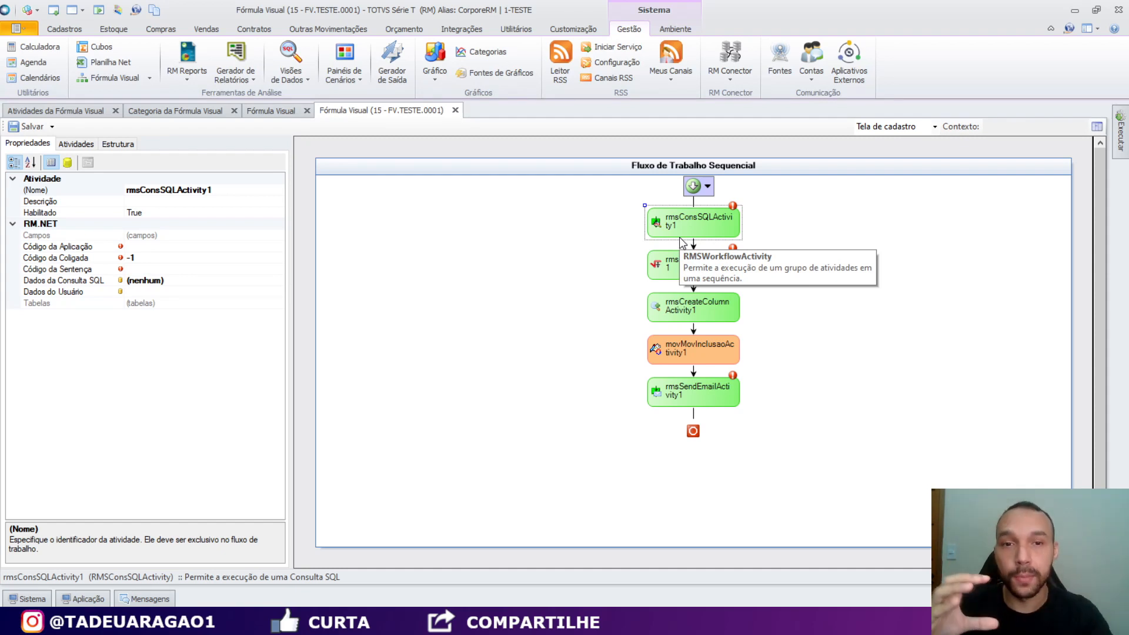
{"action": "left_click", "coordinate": [682, 347]}
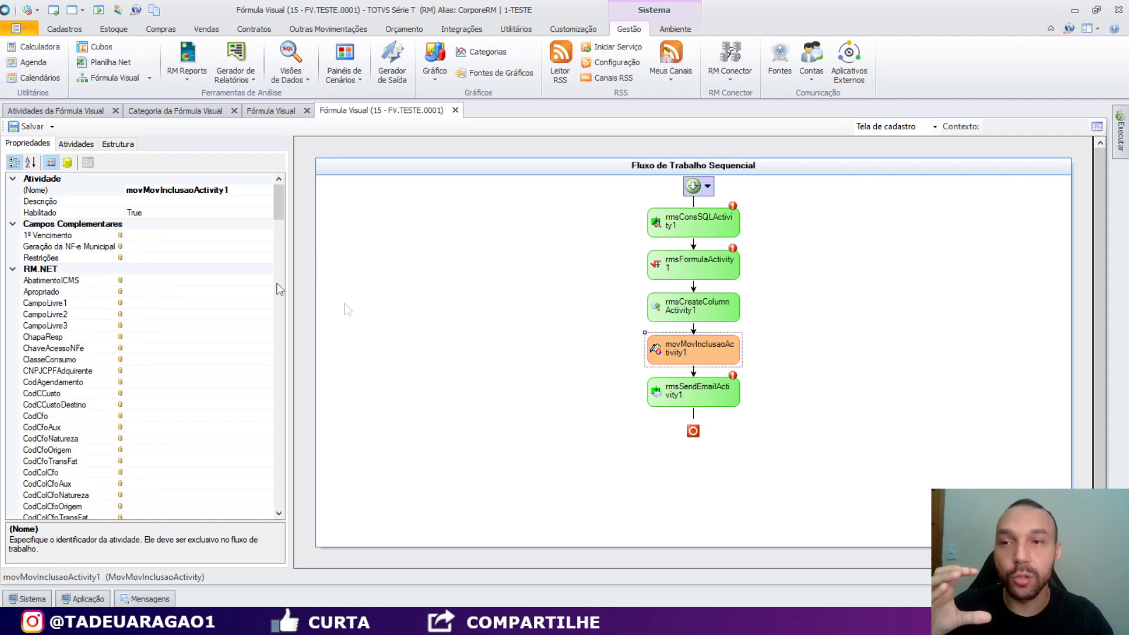
{"action": "left_click", "coordinate": [183, 314]}
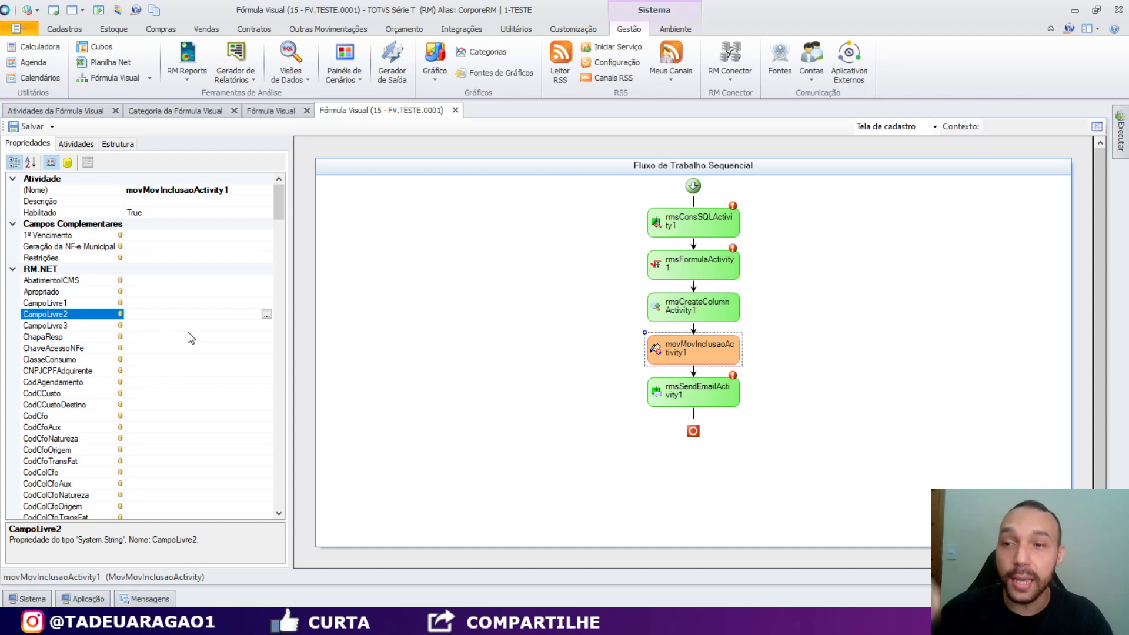
{"action": "left_click", "coordinate": [165, 359]}
{"action": "left_click", "coordinate": [165, 405]}
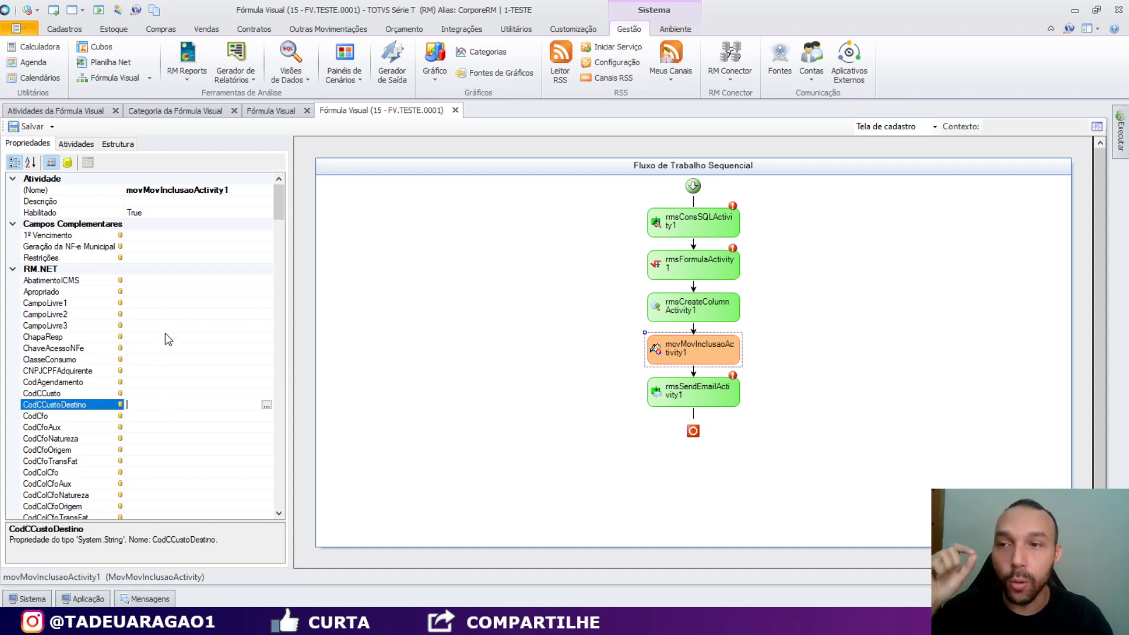
{"action": "left_click", "coordinate": [180, 316]}
{"action": "left_click", "coordinate": [180, 498]}
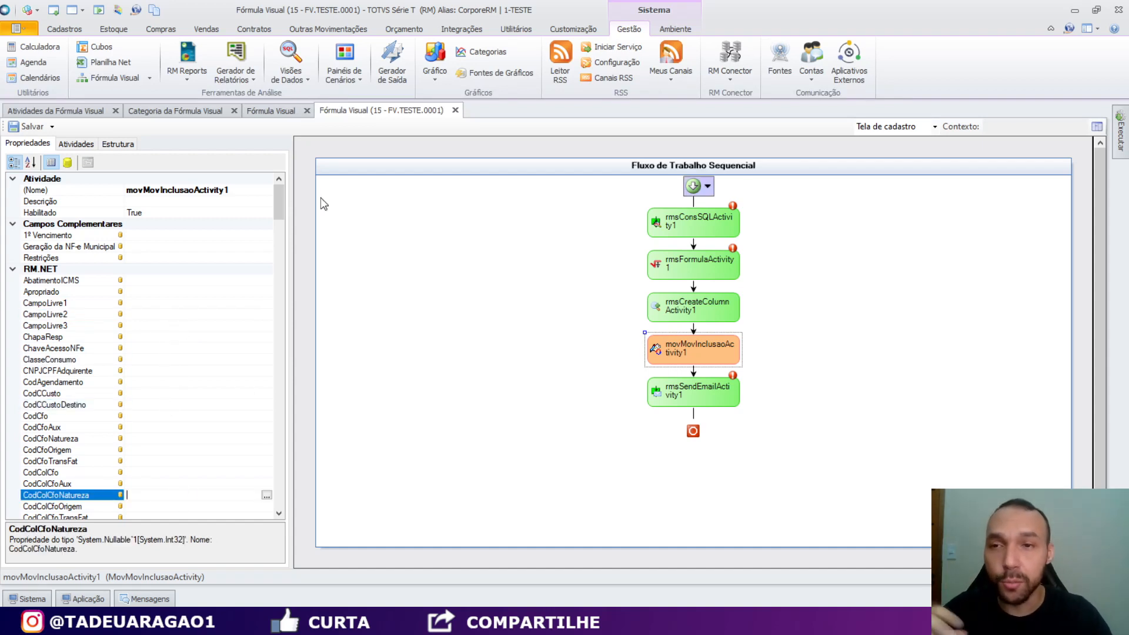
{"action": "left_click_drag", "start_coordinate": [281, 203], "coordinate": [278, 246]}
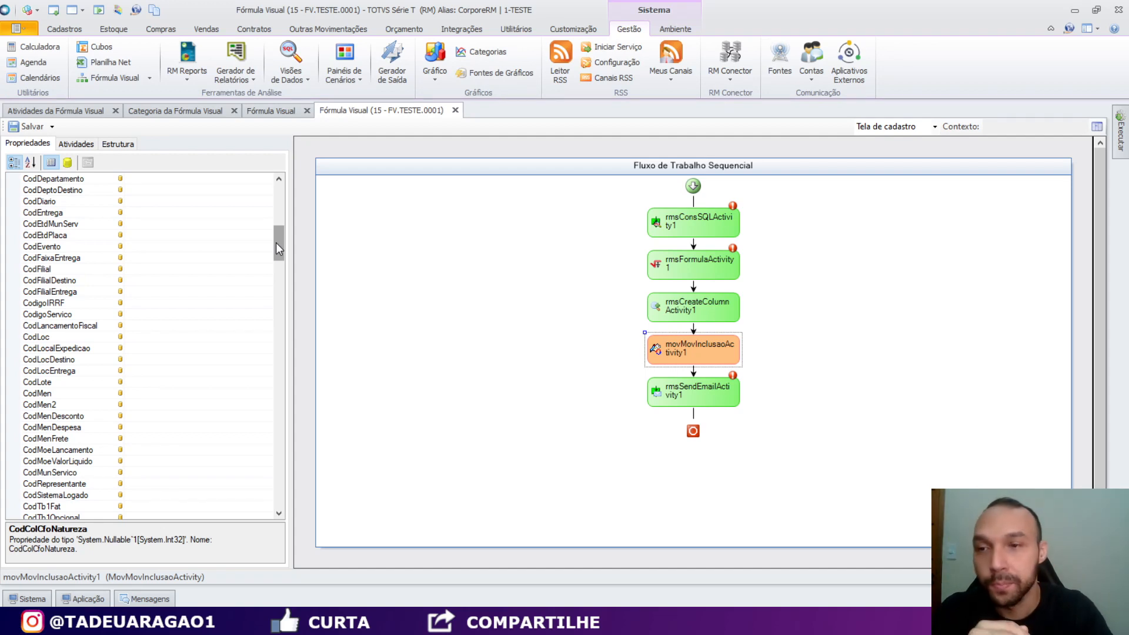
{"action": "left_click", "coordinate": [222, 268]}
{"action": "left_click", "coordinate": [214, 315]}
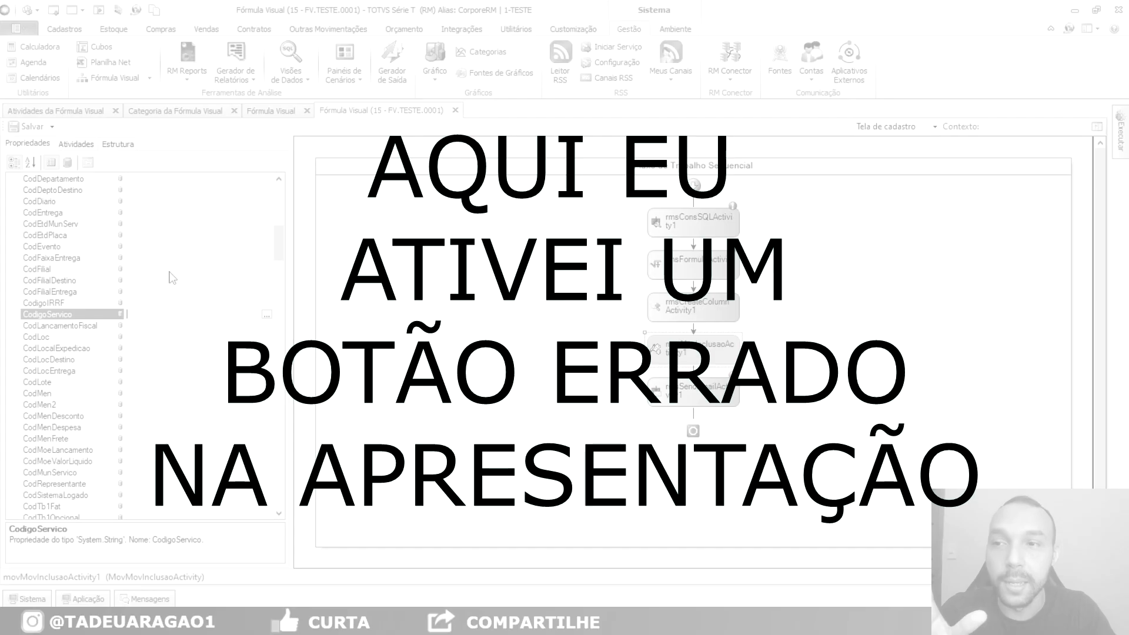
{"action": "left_click", "coordinate": [172, 271]}
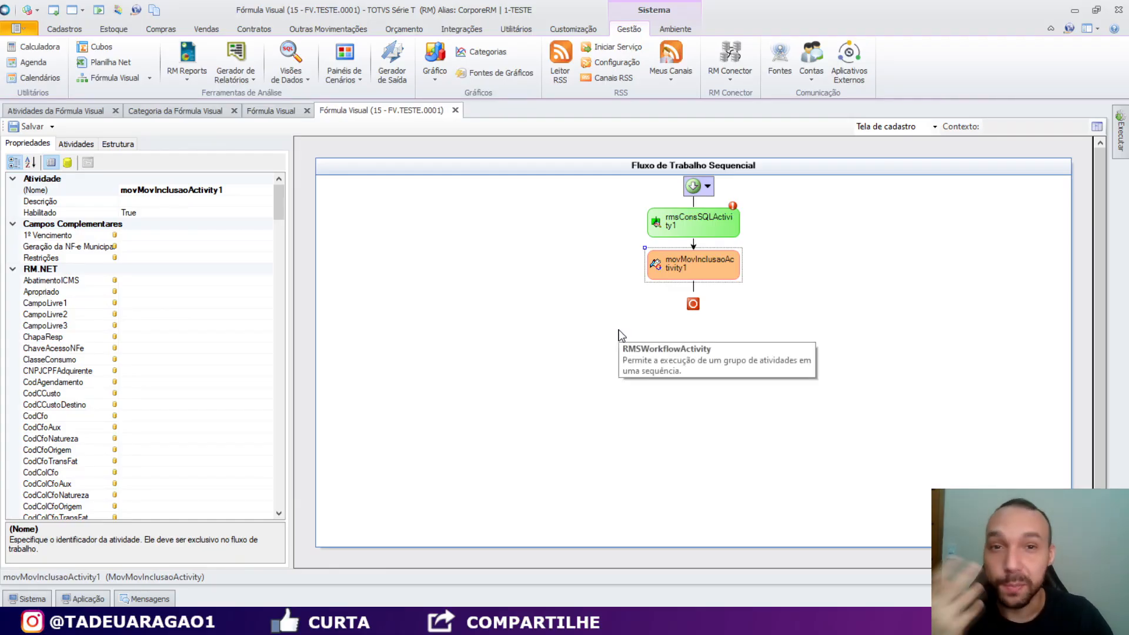
- Set the CodFilial property of the Inclusão Movimento activity to the fixed value 4
{"action": "left_click_drag", "start_coordinate": [278, 201], "coordinate": [279, 245]}
{"action": "left_click", "coordinate": [139, 213]}
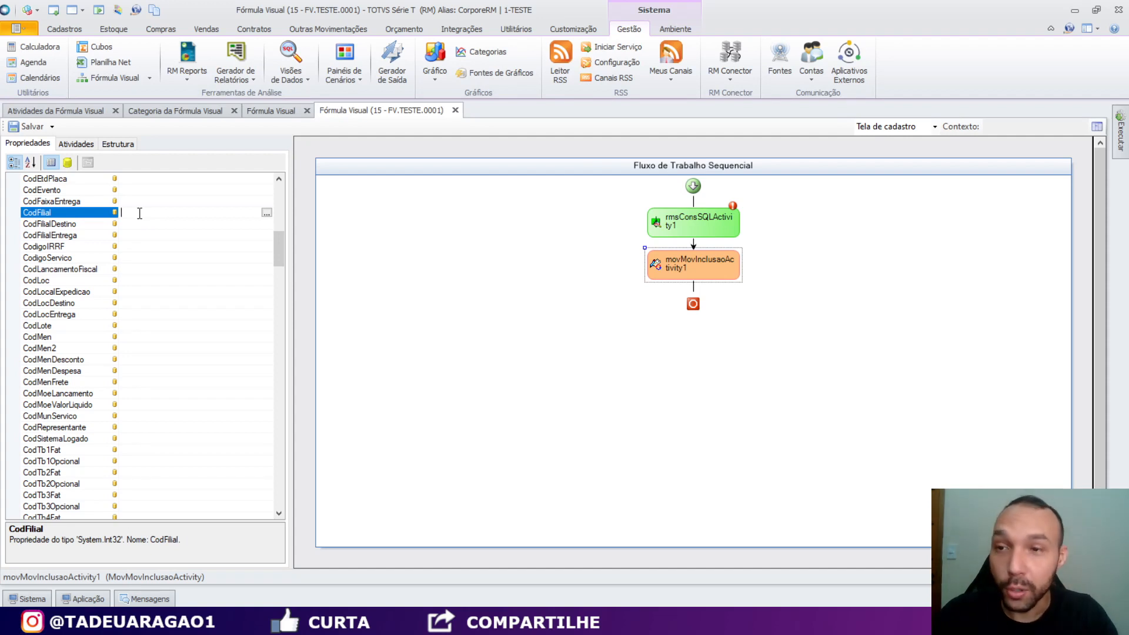
{"action": "type", "text": "4"}
{"action": "left_click", "coordinate": [150, 234]}
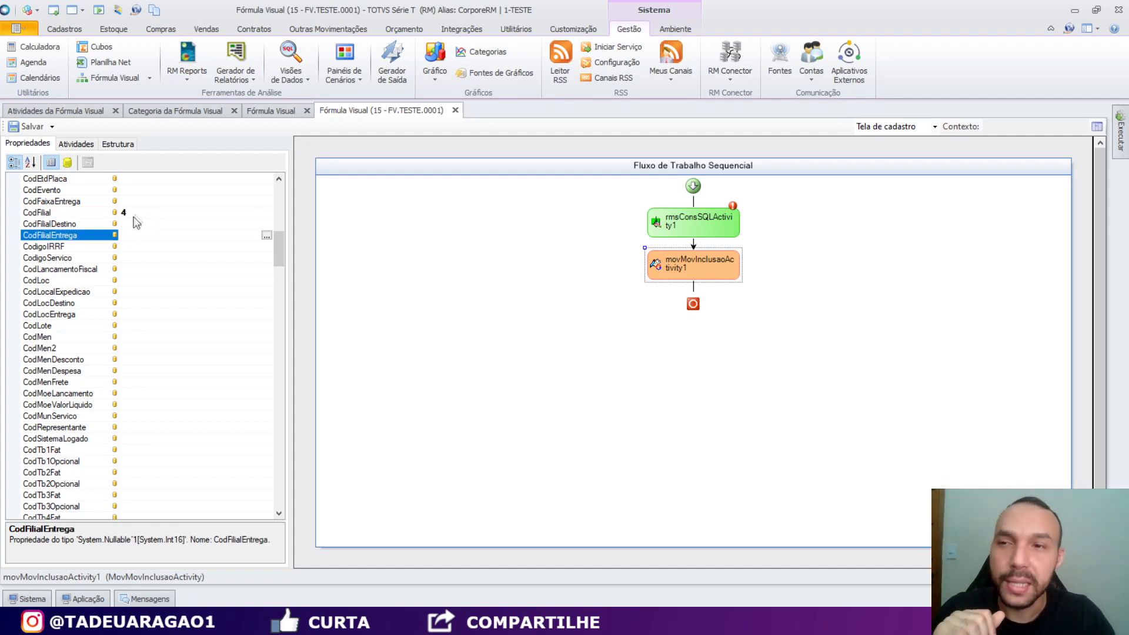
{"action": "left_click", "coordinate": [136, 213]}
{"action": "left_click", "coordinate": [131, 212]}
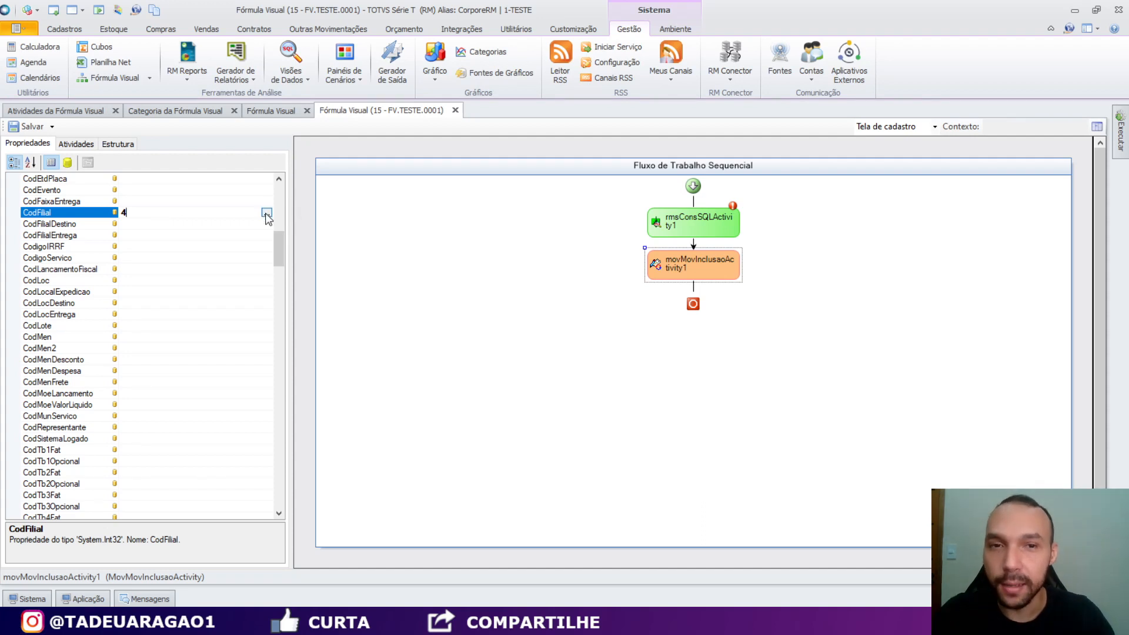
- Revisit the SQL query activity, and set the CodFilialDestino property of the Inclusão Movimento activity to 6
{"action": "left_click", "coordinate": [682, 233]}
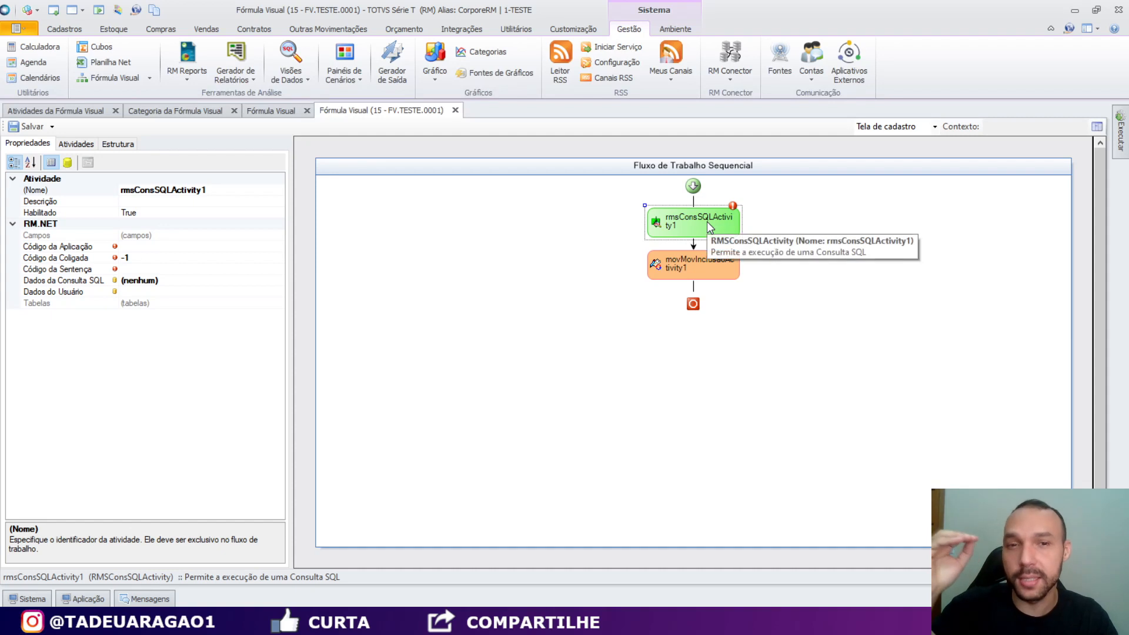
{"action": "left_click", "coordinate": [695, 264]}
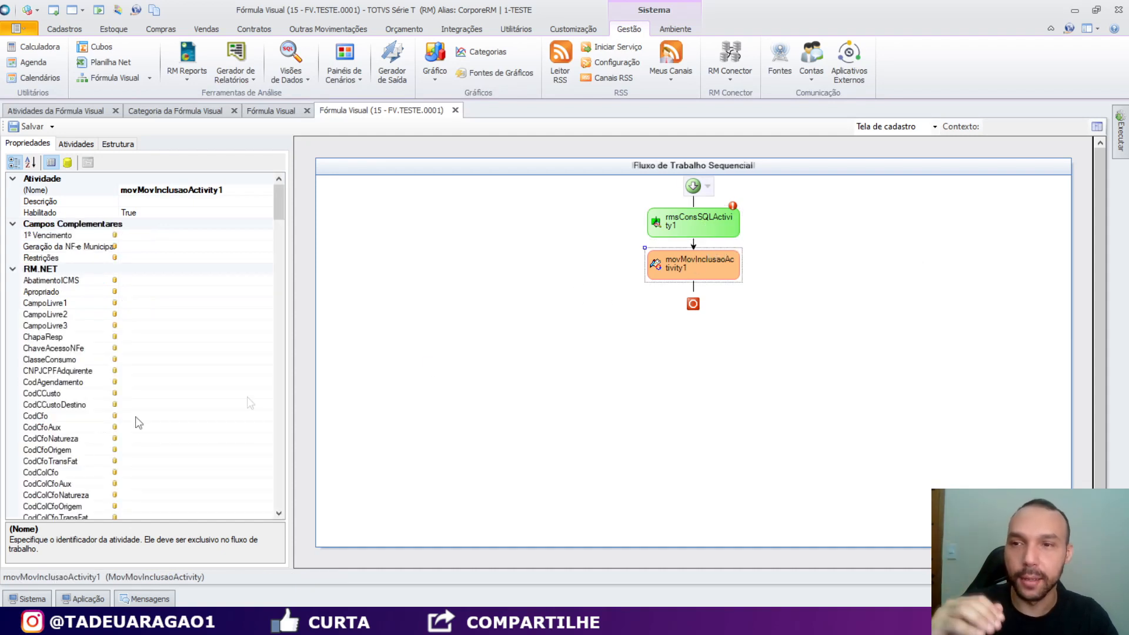
{"action": "left_click_drag", "start_coordinate": [279, 203], "coordinate": [282, 250]}
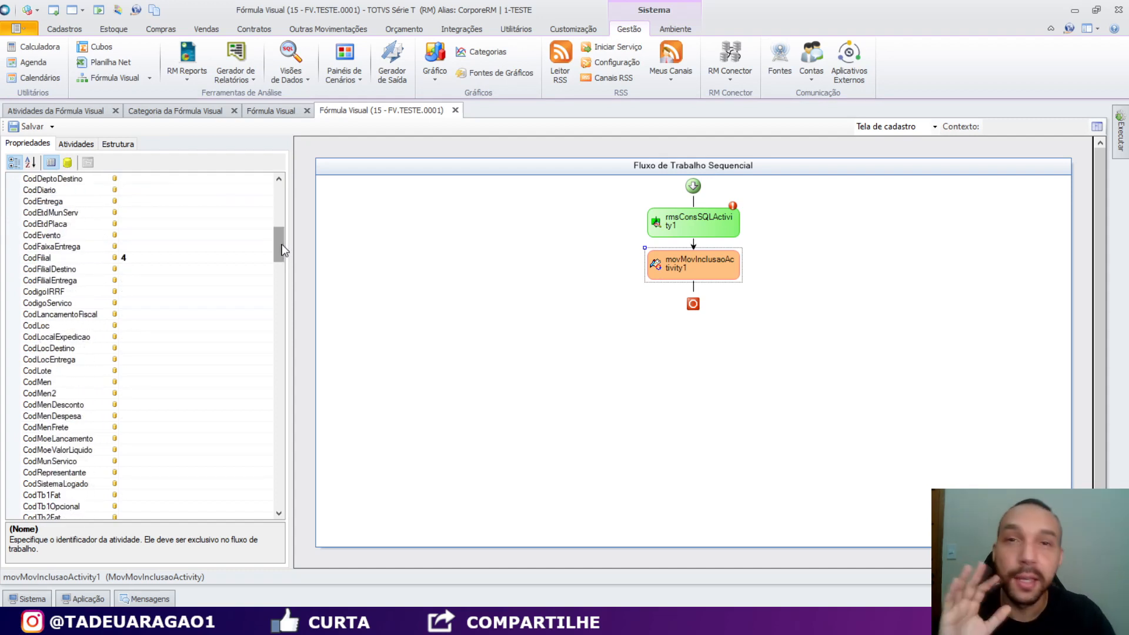
{"action": "left_click", "coordinate": [156, 269]}
{"action": "type", "text": "6"}
{"action": "left_click", "coordinate": [133, 291]}
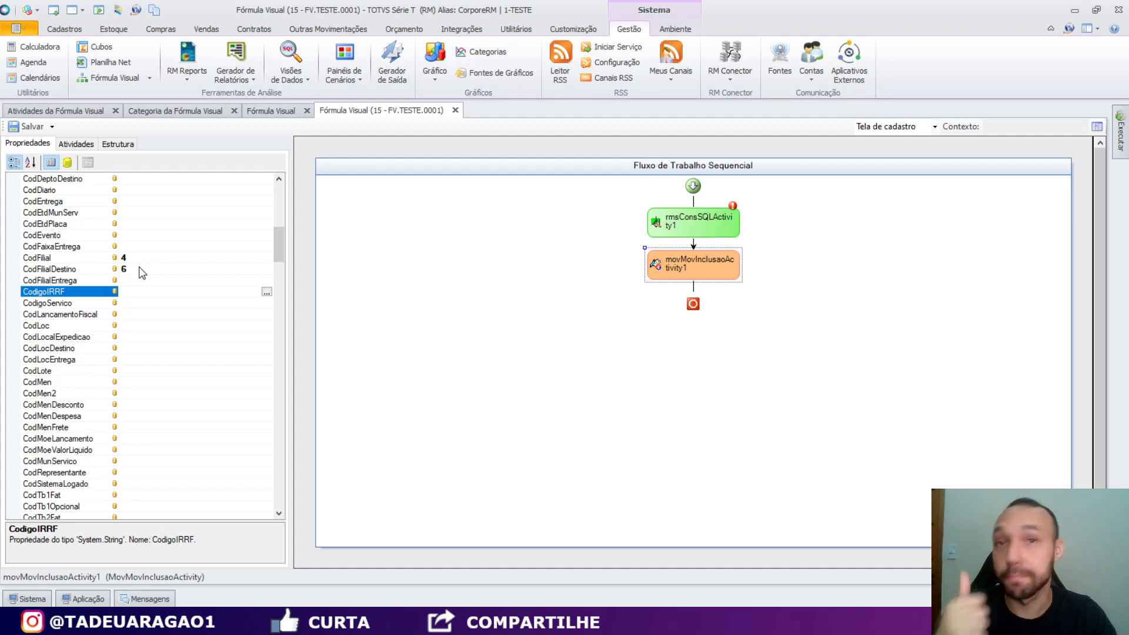
- Delete the Inclusão Movimento activity from the workflow and view the SQL query activity's Código da Aplicação property
{"action": "left_click", "coordinate": [684, 265]}
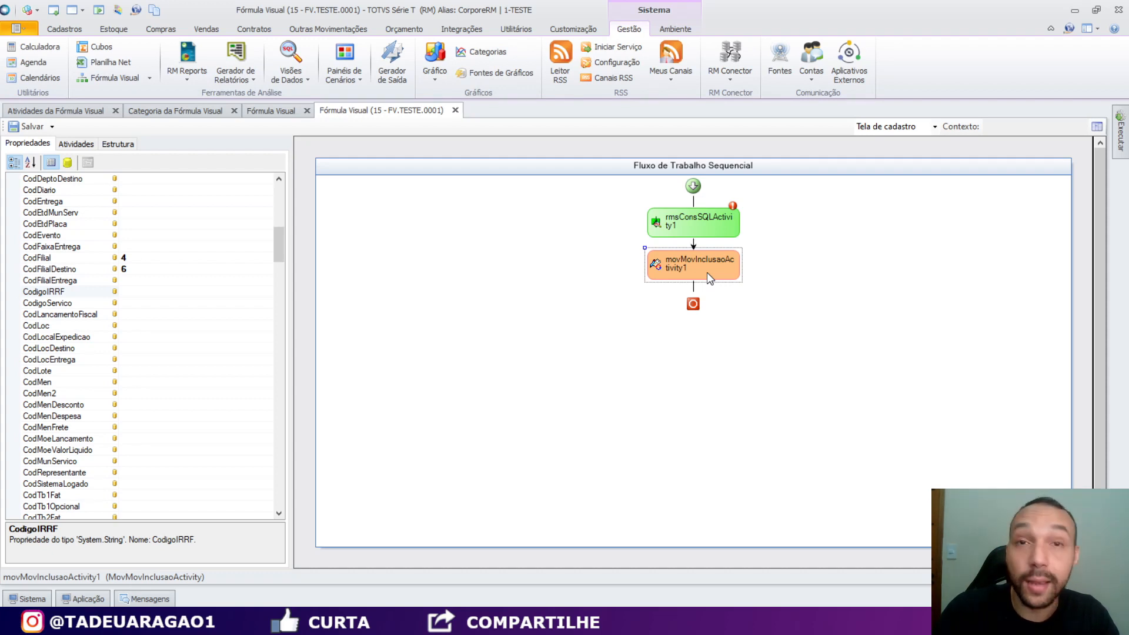
{"action": "key", "text": "Delete"}
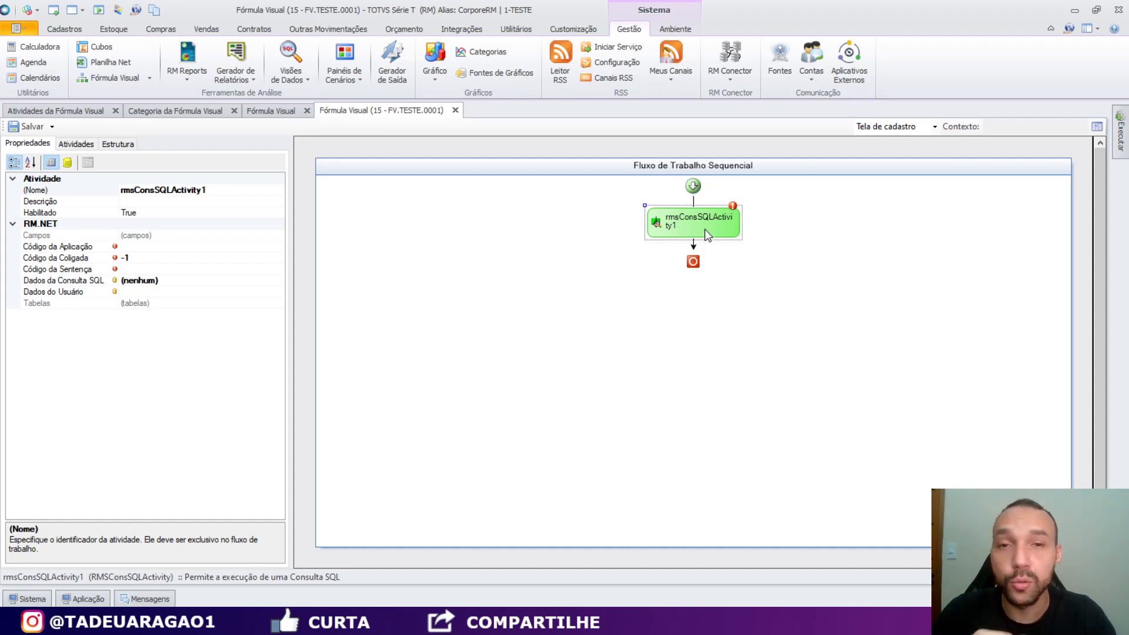
{"action": "left_click", "coordinate": [233, 248]}
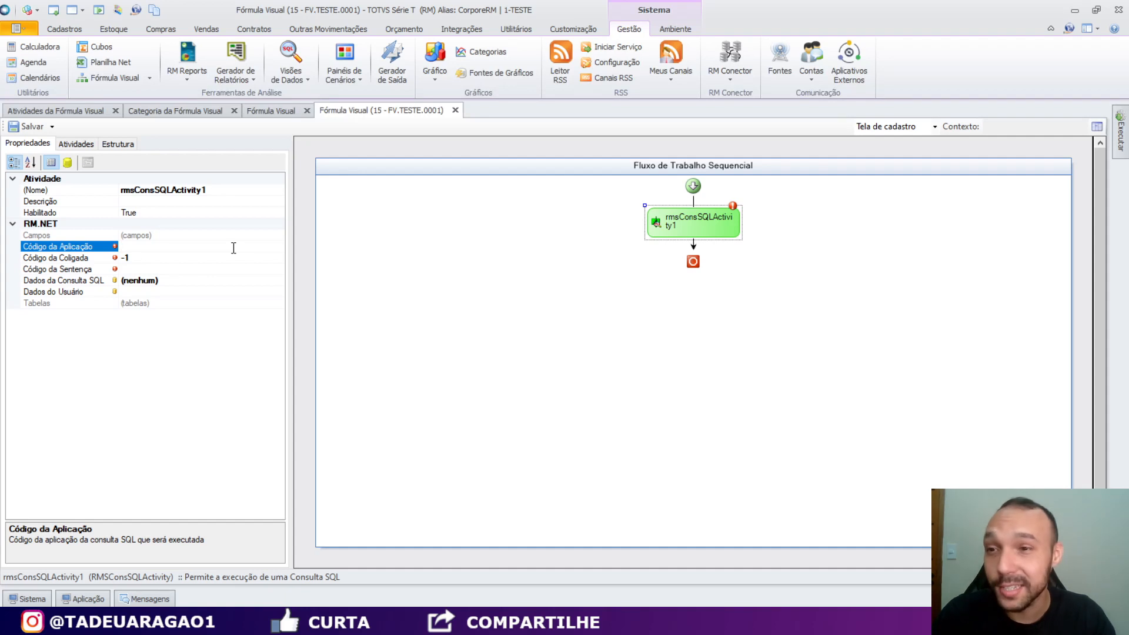
- Open the SQL query ZZZ.FVTESTE - MODELO CAPACITAÇÃO FV under TOTVS Gestão de Estoque, Compras e Faturamento, COLIGADA GLOBAL, and check its code
{"action": "left_click", "coordinate": [290, 55]}
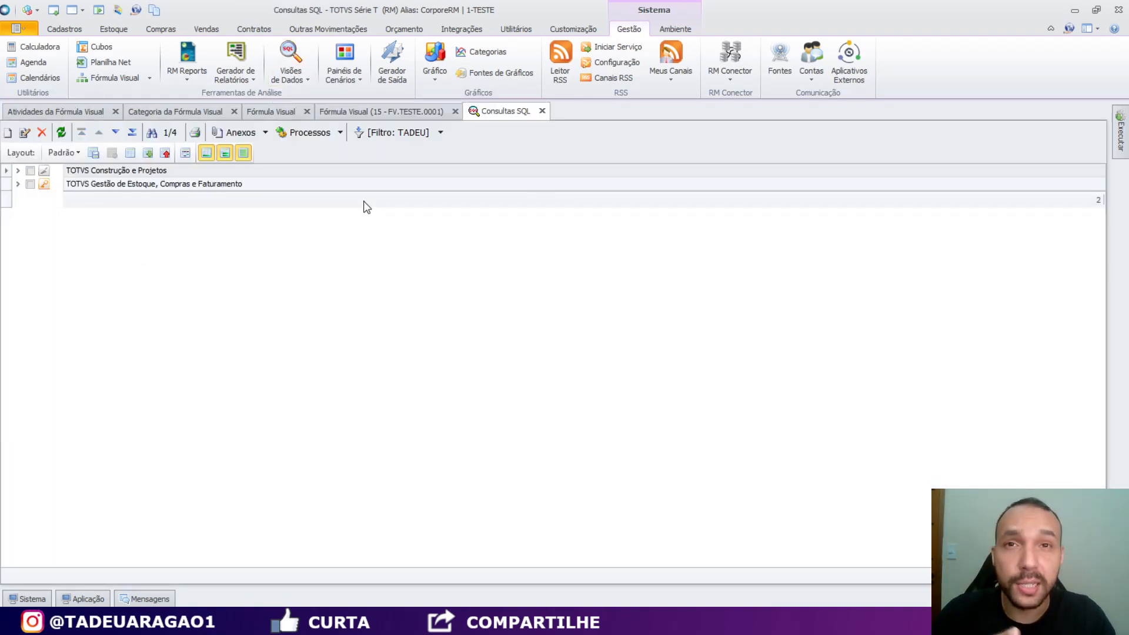
{"action": "left_click", "coordinate": [18, 184]}
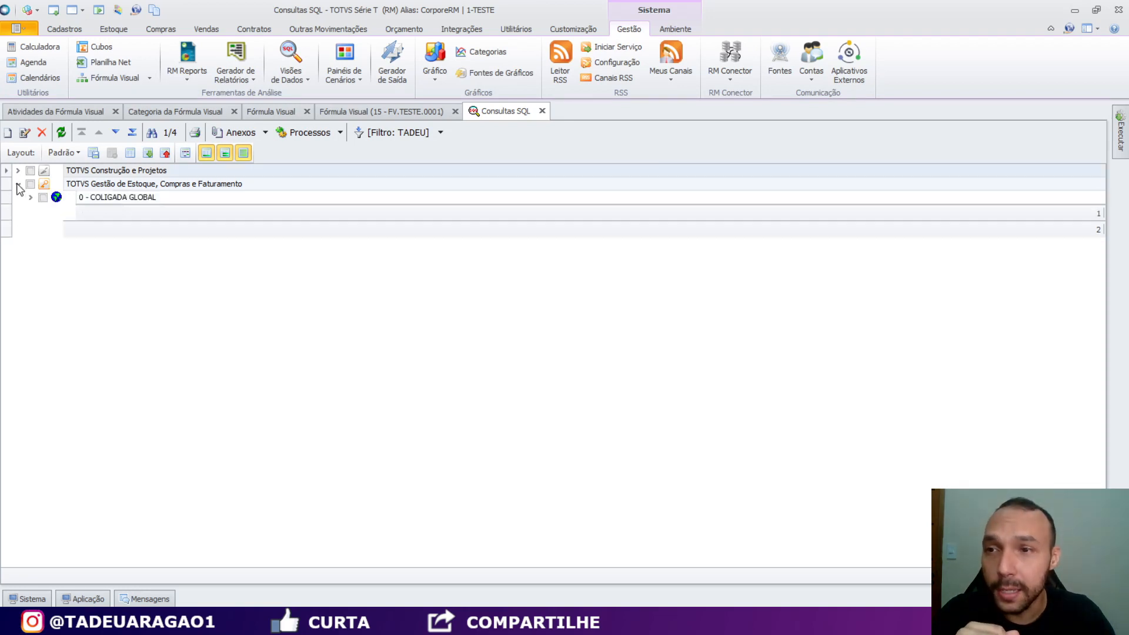
{"action": "left_click", "coordinate": [29, 198]}
{"action": "left_click", "coordinate": [121, 224]}
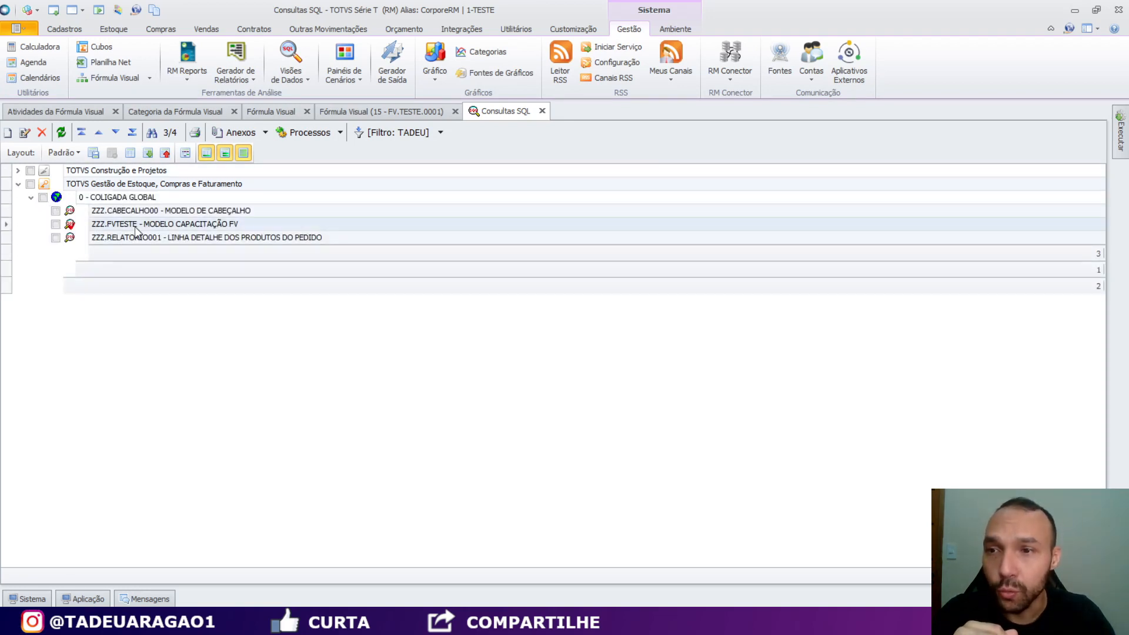
{"action": "left_click", "coordinate": [23, 133]}
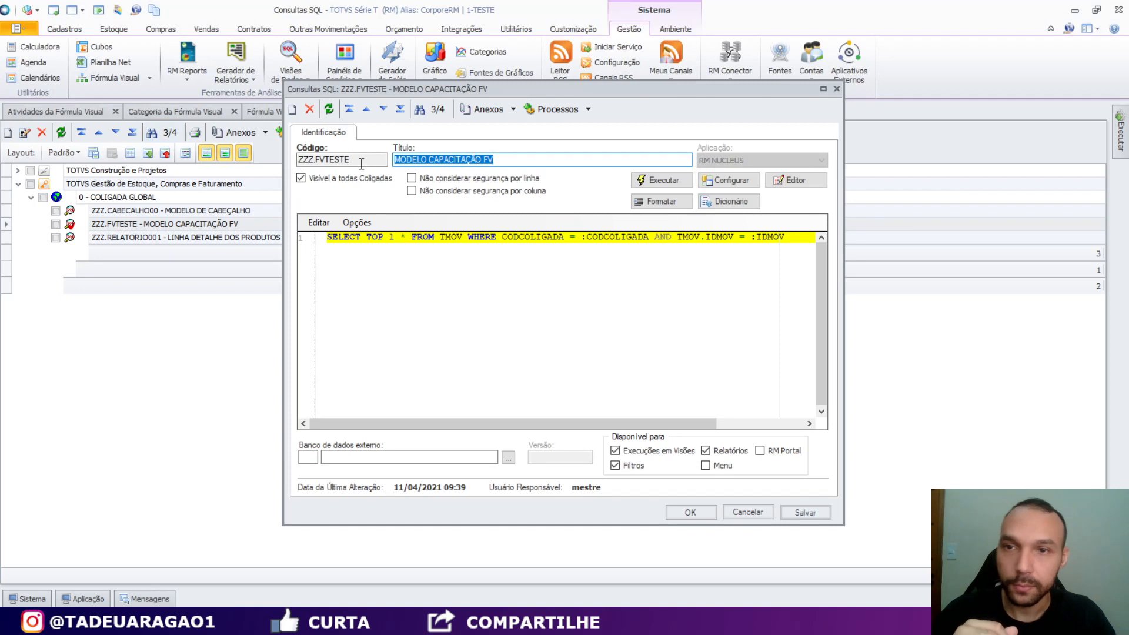
{"action": "double_click", "coordinate": [312, 160]}
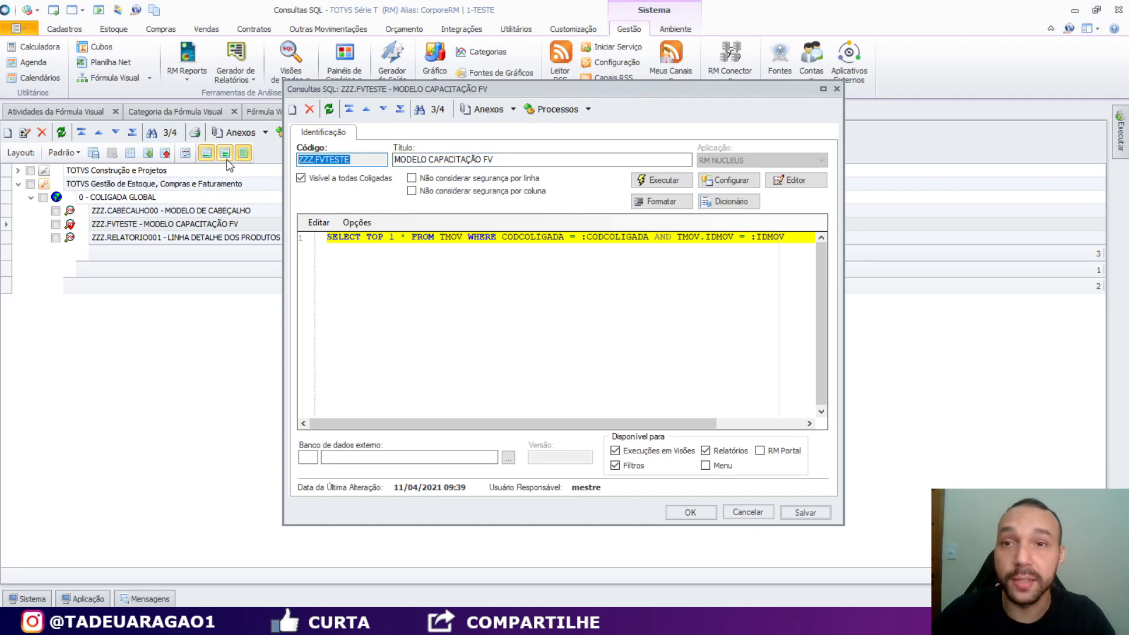
- Examine the query's TMOV table and its CODCOLIGADA and IDMOV parameters, close it and return to the FV.TESTE.0001 workflow
{"action": "left_click", "coordinate": [413, 239]}
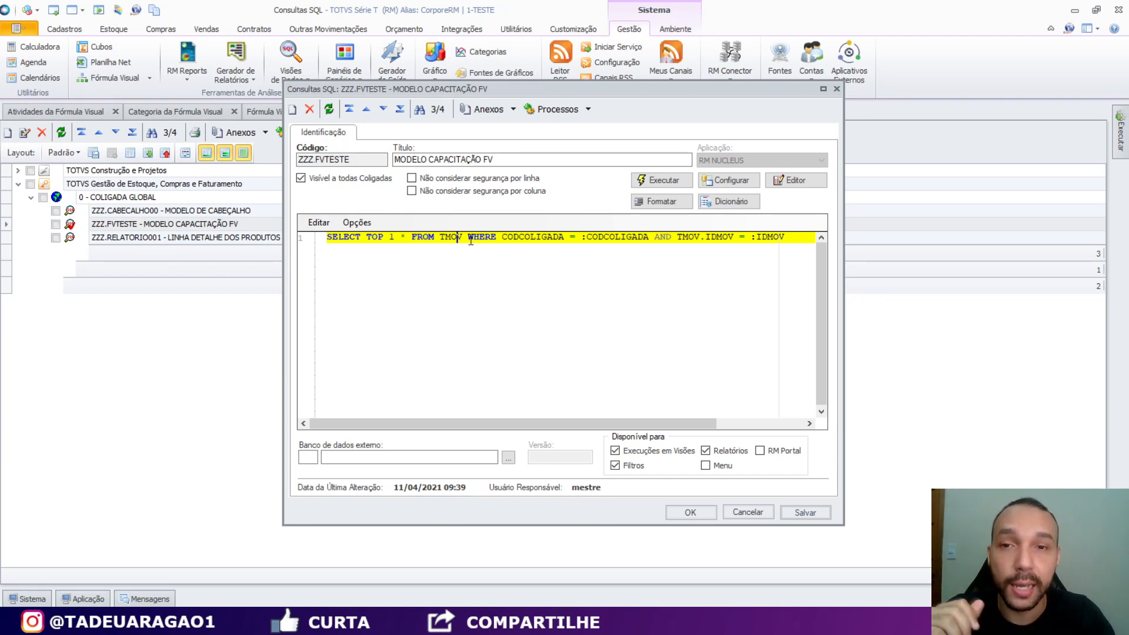
{"action": "double_click", "coordinate": [614, 239]}
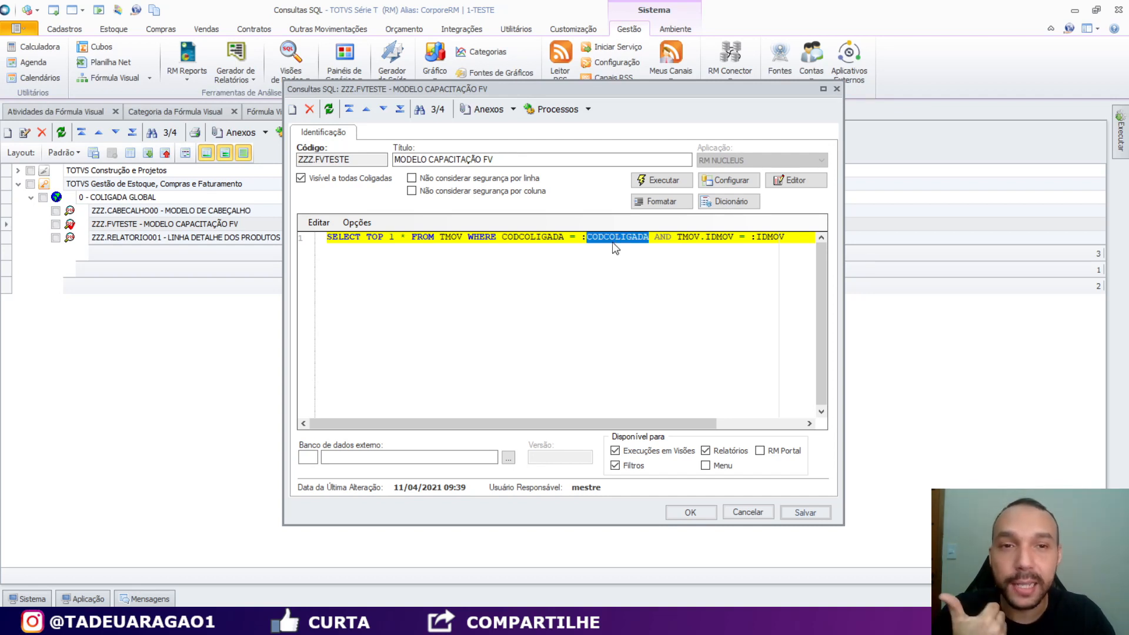
{"action": "left_click", "coordinate": [776, 241]}
{"action": "double_click", "coordinate": [776, 241]}
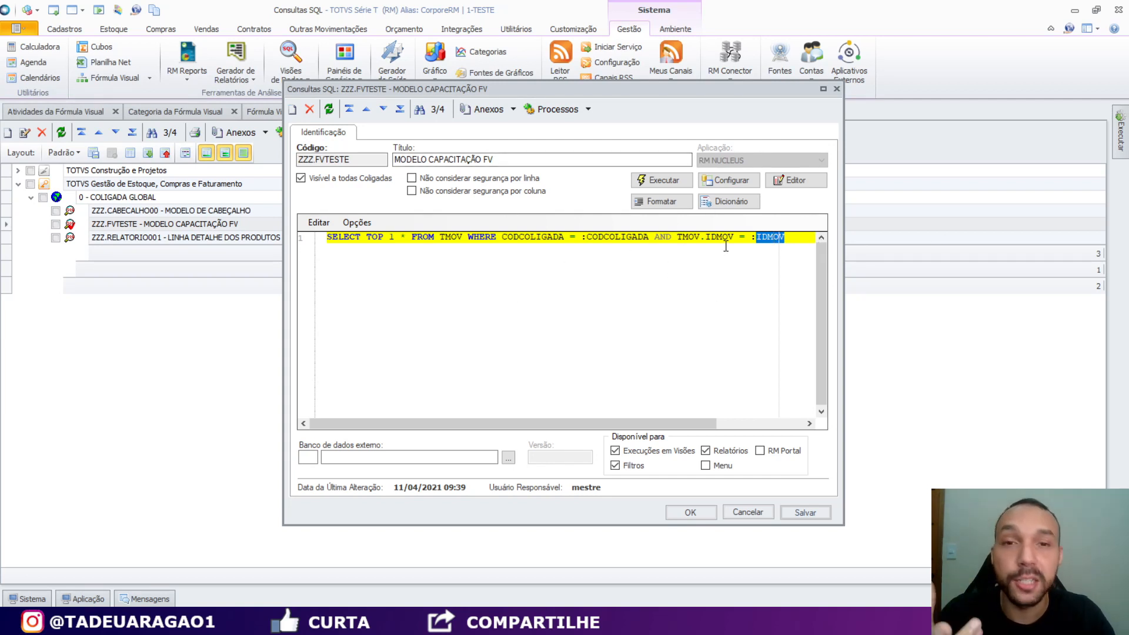
{"action": "left_click", "coordinate": [688, 513]}
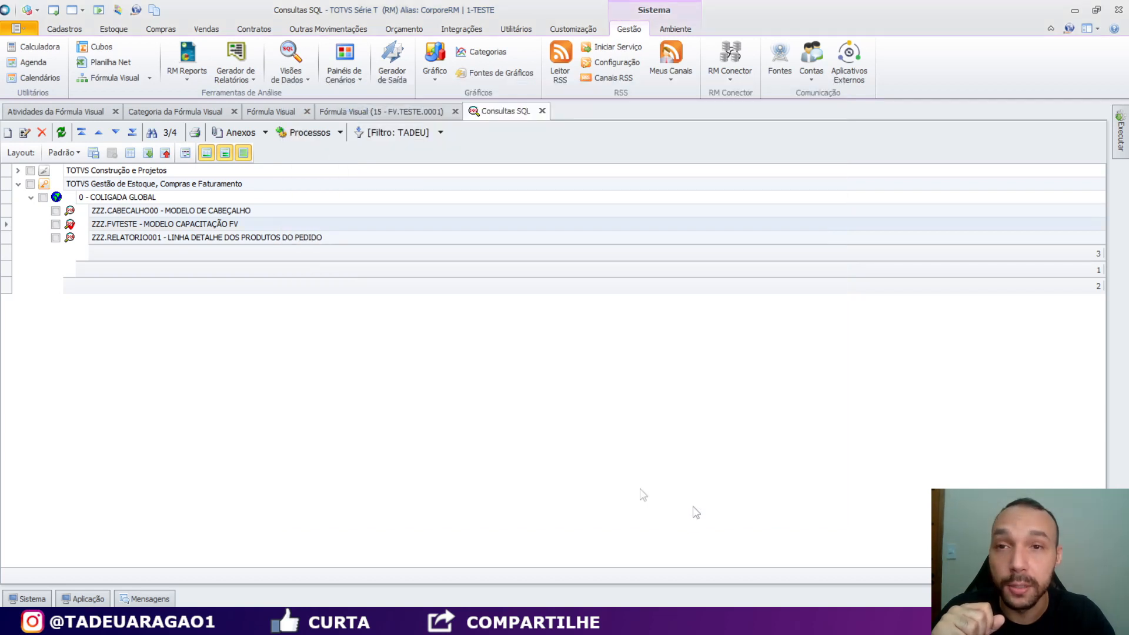
{"action": "left_click", "coordinate": [404, 116]}
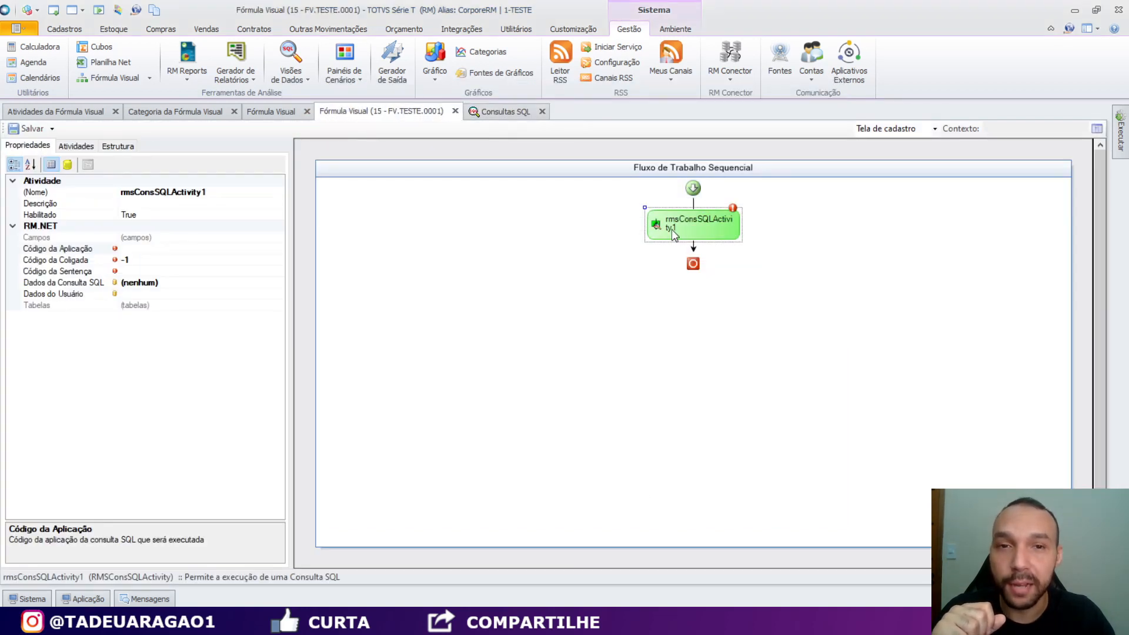
- Check the application grouping in the SQL queries list, and set the SQL query activity's Código da Aplicação to T
{"action": "left_click", "coordinate": [146, 249]}
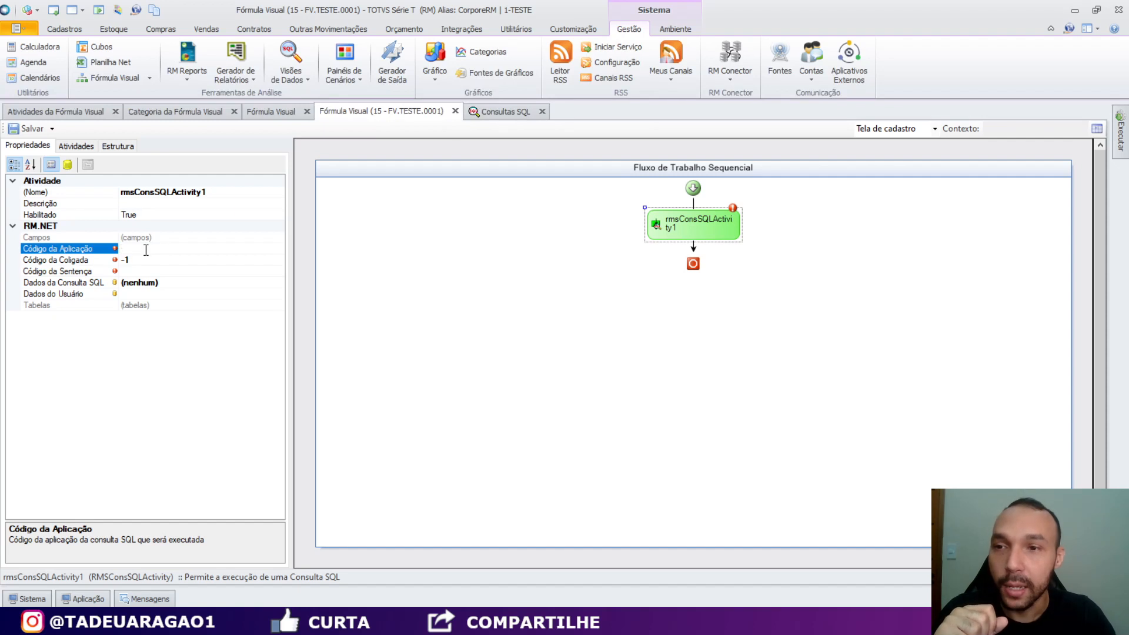
{"action": "left_click", "coordinate": [504, 112]}
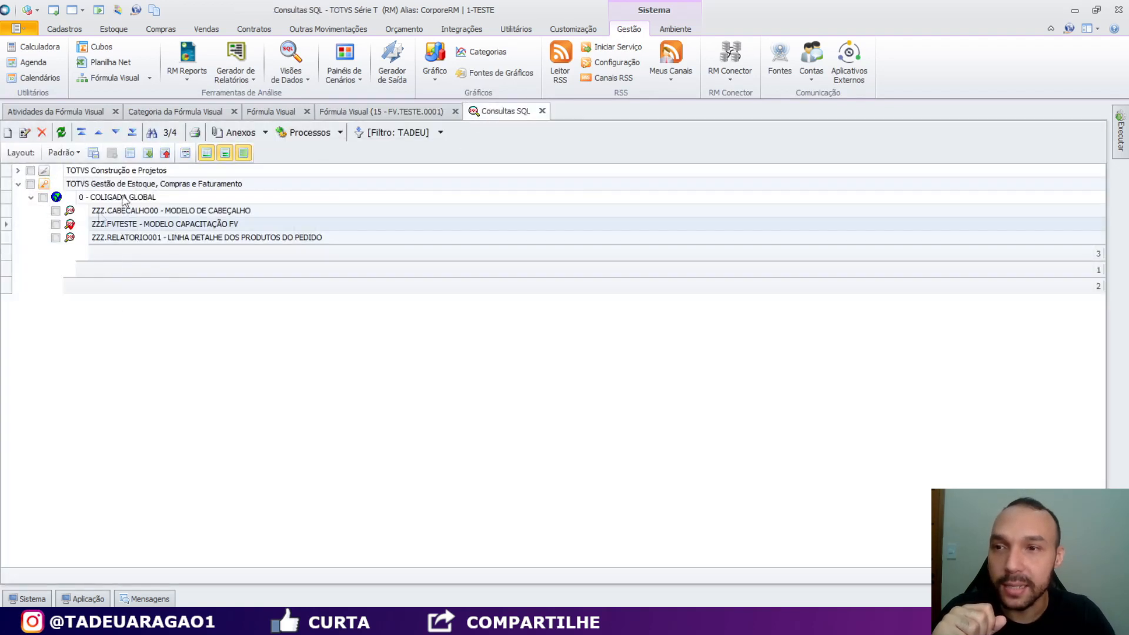
{"action": "left_click", "coordinate": [378, 108]}
{"action": "left_click", "coordinate": [170, 247]}
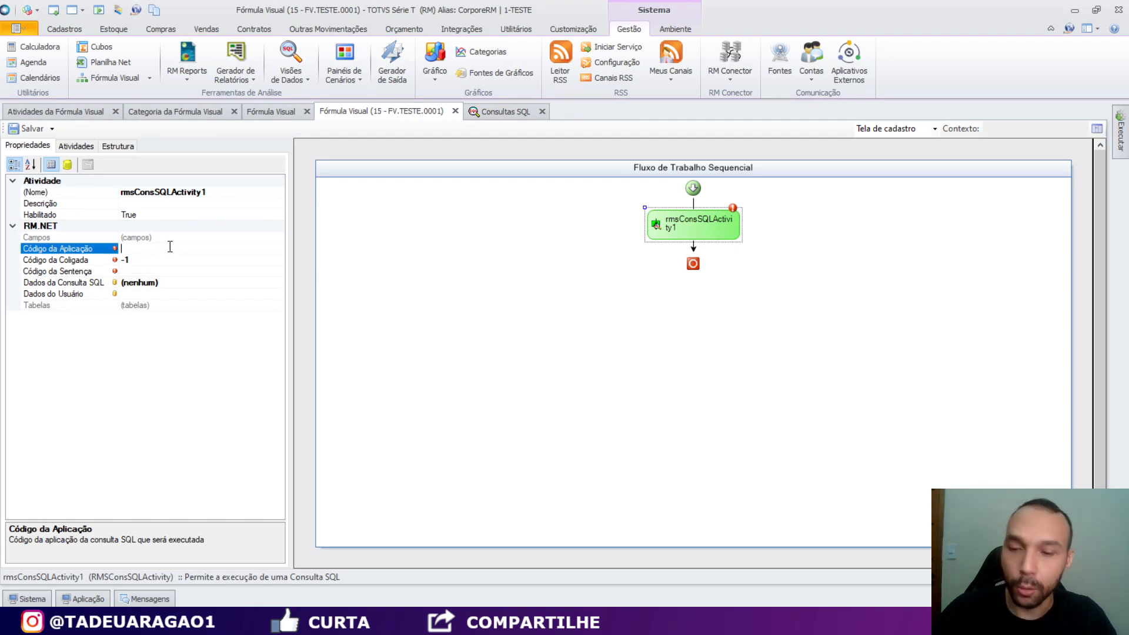
{"action": "type", "text": "T"}
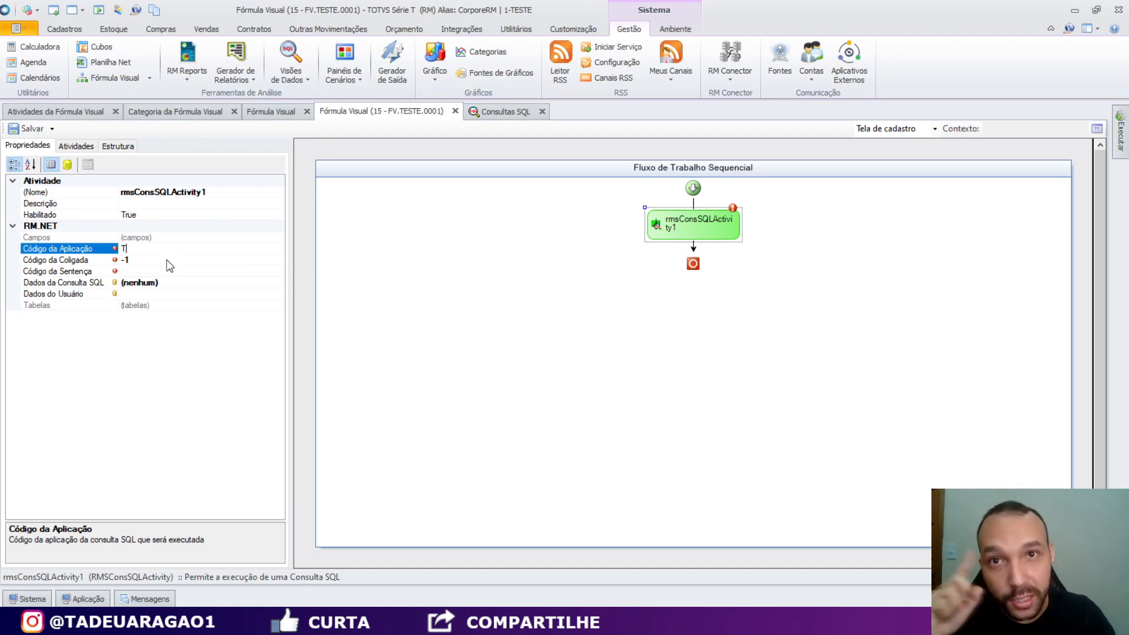
- Set the SQL query activity's Código da Coligada to 0
{"action": "left_click", "coordinate": [167, 259]}
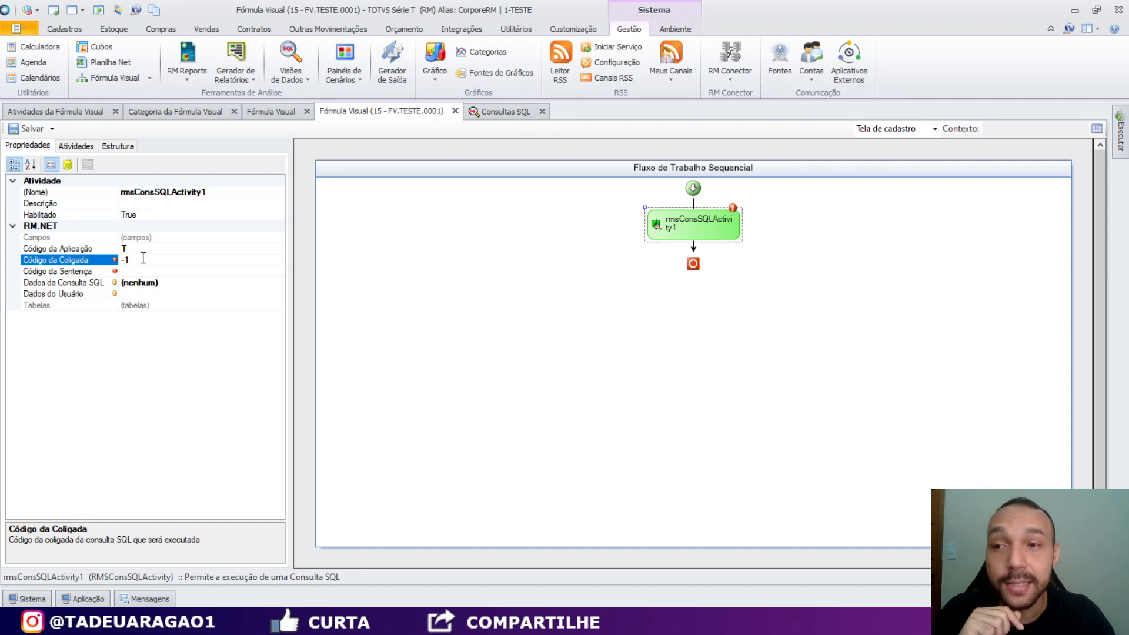
{"action": "key", "text": "BackSpace"}
{"action": "key", "text": "BackSpace"}
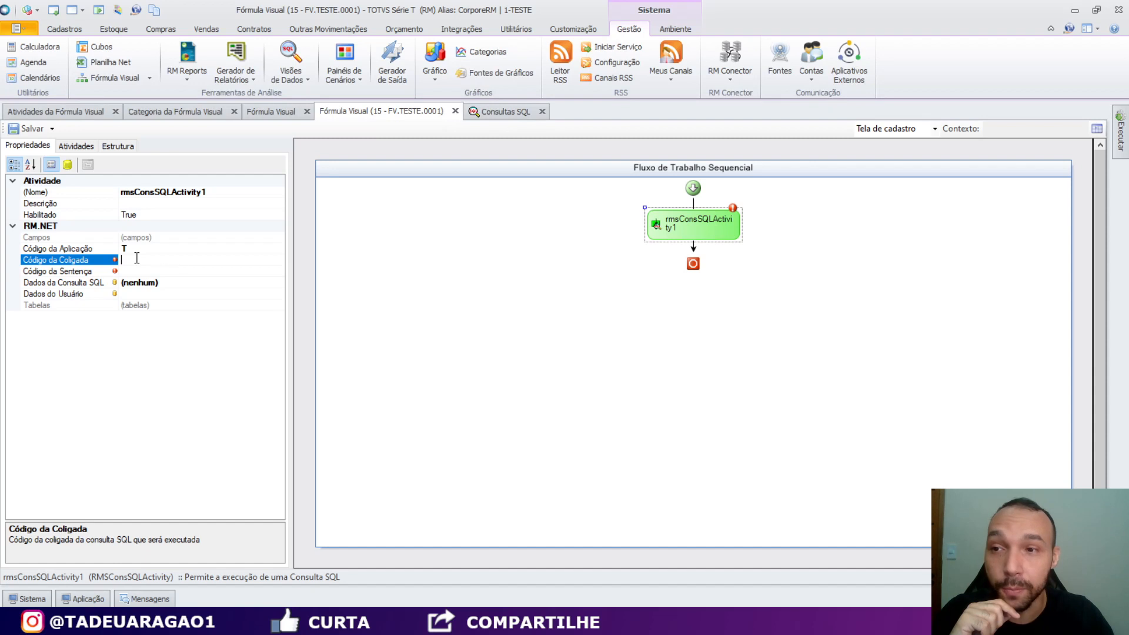
{"action": "type", "text": "0"}
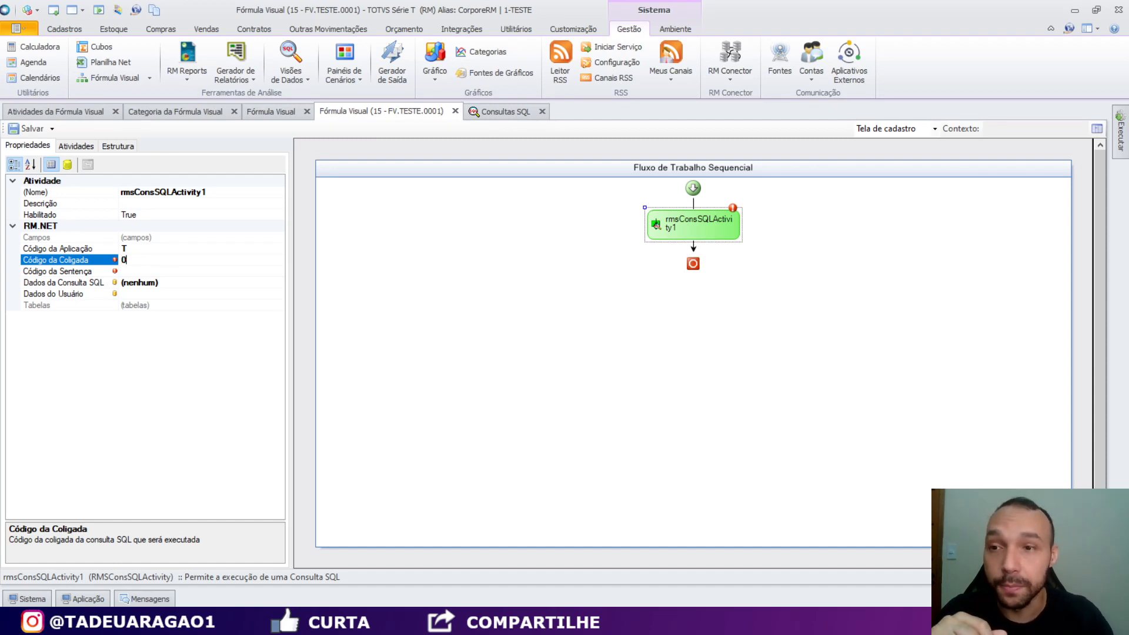
- Check the query's code in the SQL queries list, and set the activity's Código da Sentença to ZZZ.FVTESTE
{"action": "left_click", "coordinate": [150, 270]}
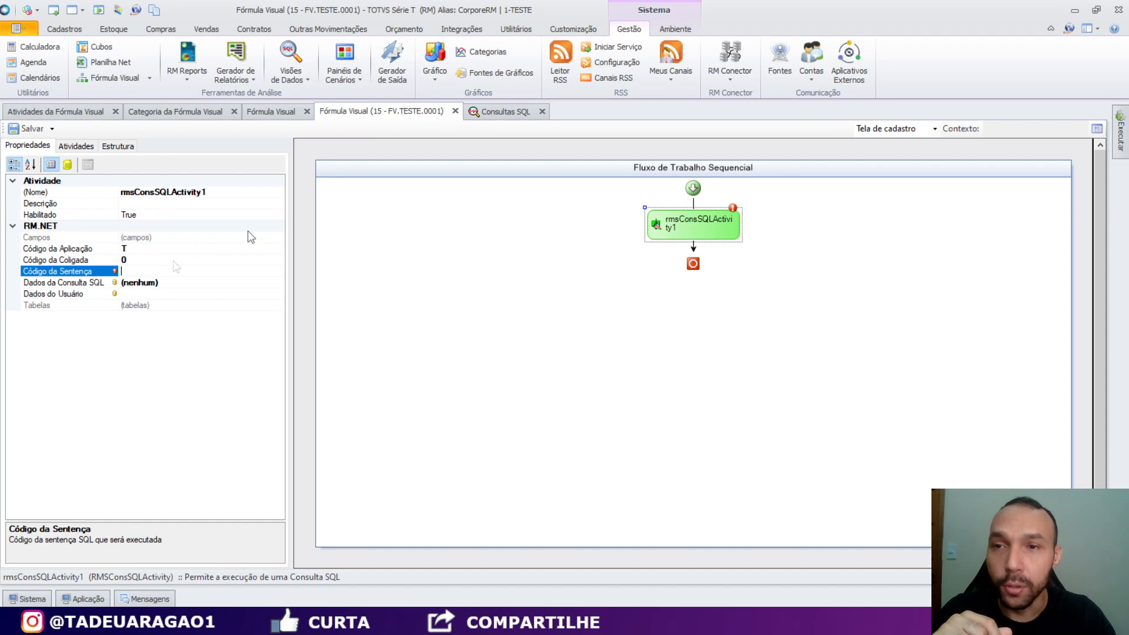
{"action": "left_click", "coordinate": [489, 107]}
{"action": "left_click", "coordinate": [81, 202]}
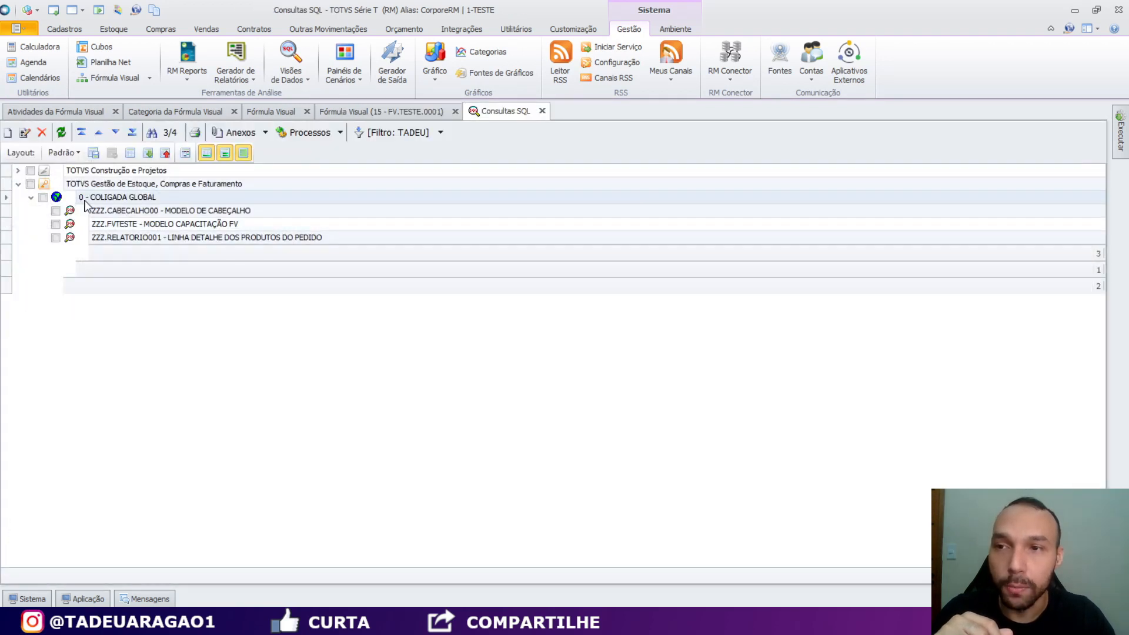
{"action": "left_click", "coordinate": [362, 112]}
{"action": "left_click", "coordinate": [151, 273]}
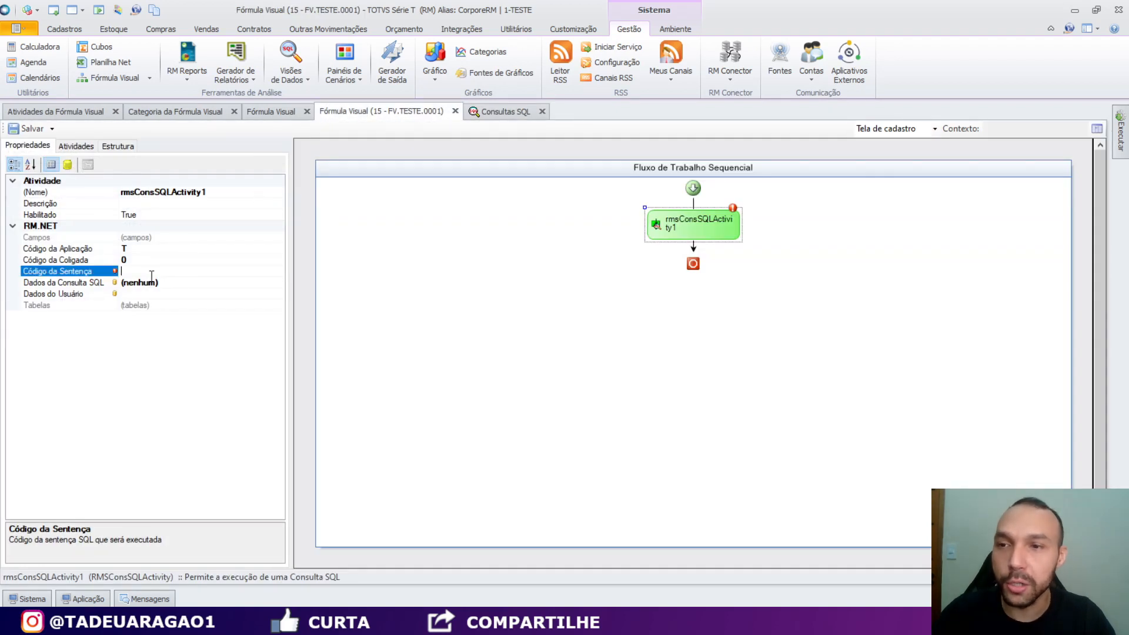
{"action": "type", "text": "ZZZ.FVTESTE"}
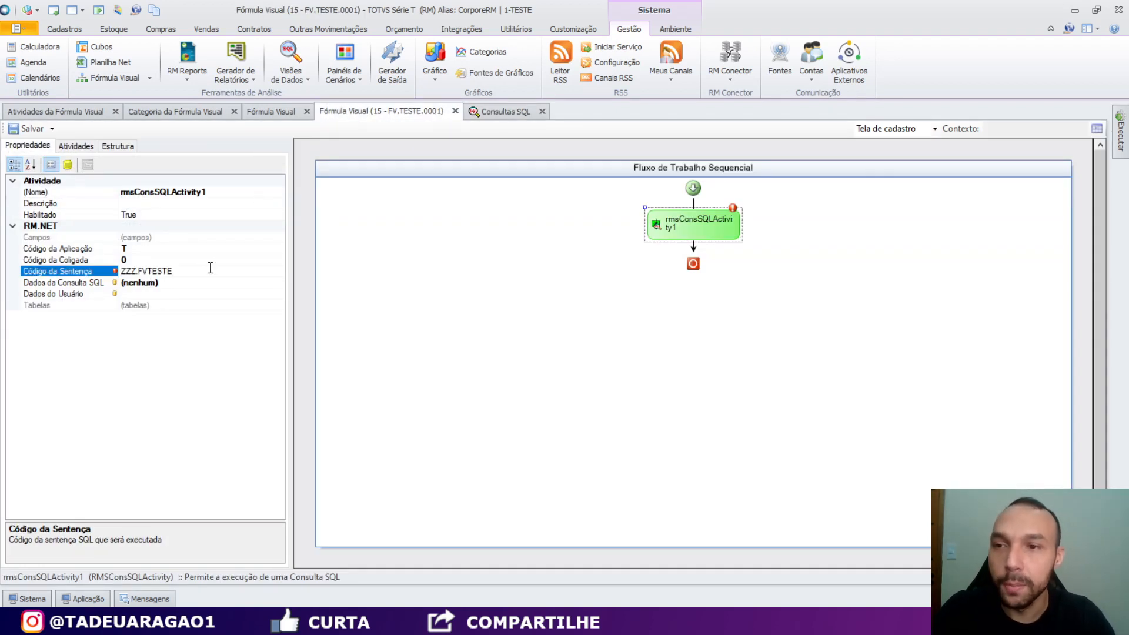
- Set the query parameters CODCOLIGADA to 1 and IDMOV to 436, and save the workflow
{"action": "left_click", "coordinate": [183, 253]}
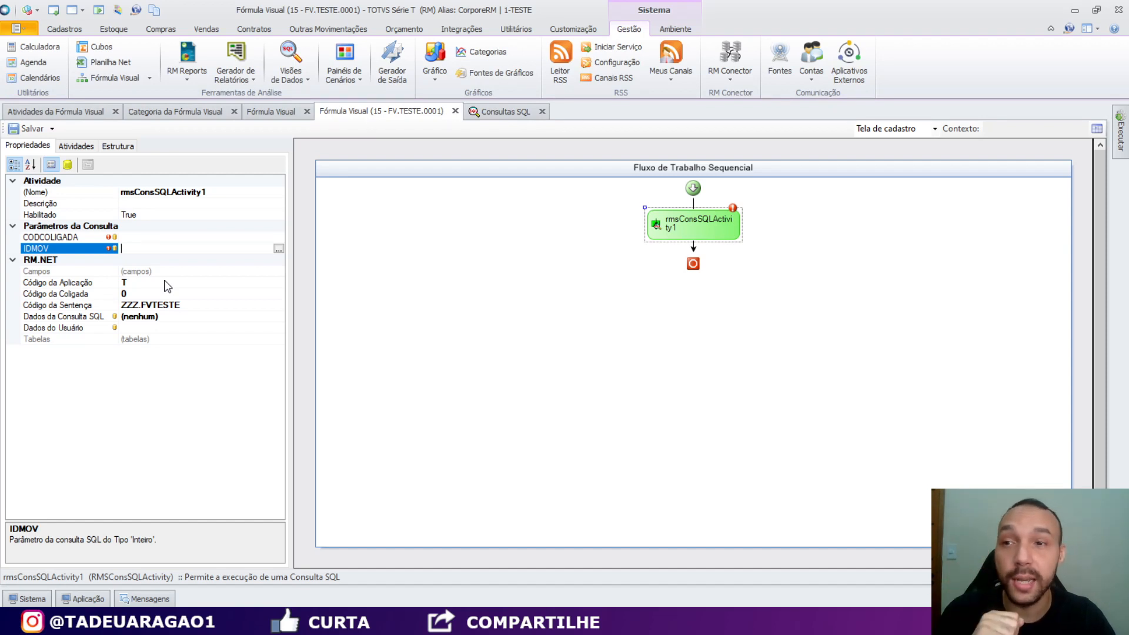
{"action": "left_click", "coordinate": [162, 237]}
{"action": "left_click", "coordinate": [156, 247]}
{"action": "left_click", "coordinate": [156, 237]}
{"action": "type", "text": "1"}
{"action": "key", "text": "Return"}
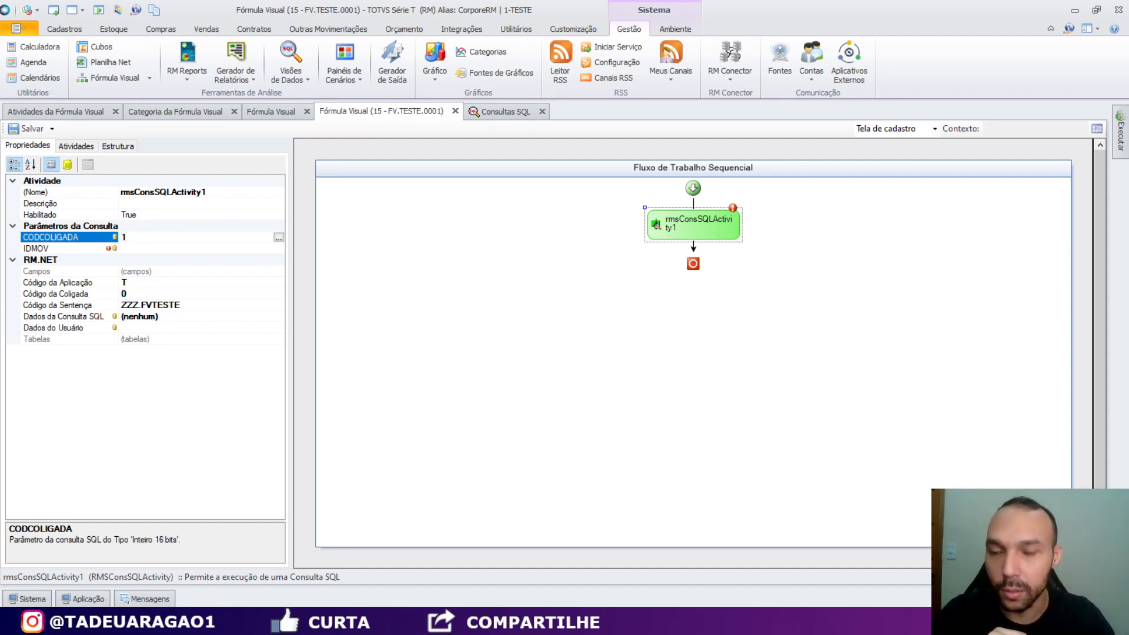
{"action": "left_click", "coordinate": [184, 250]}
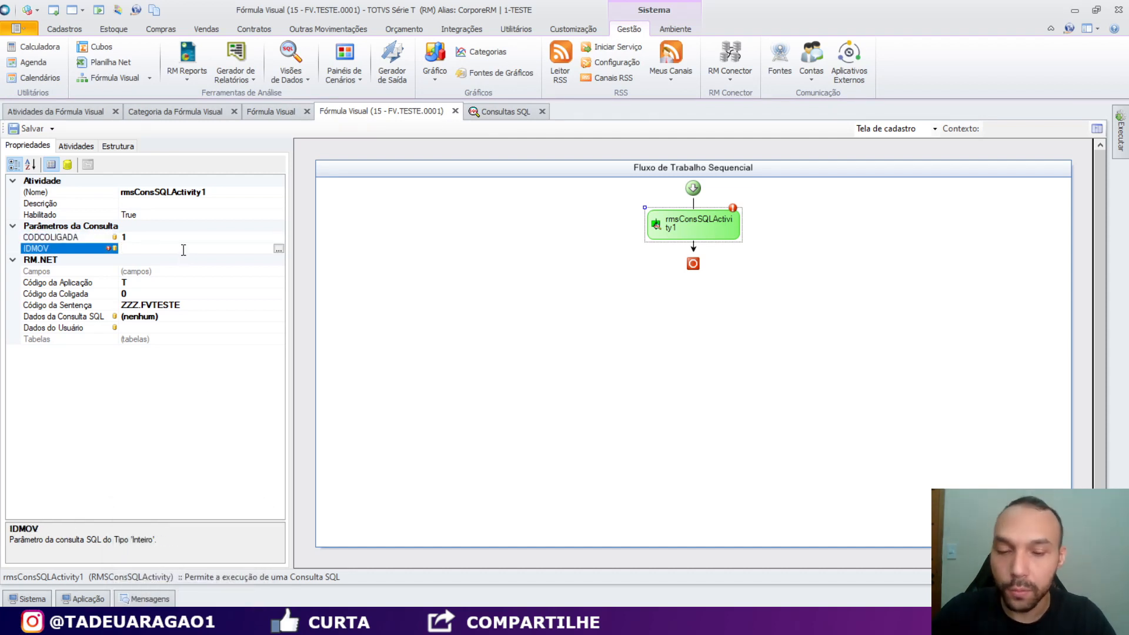
{"action": "type", "text": "436"}
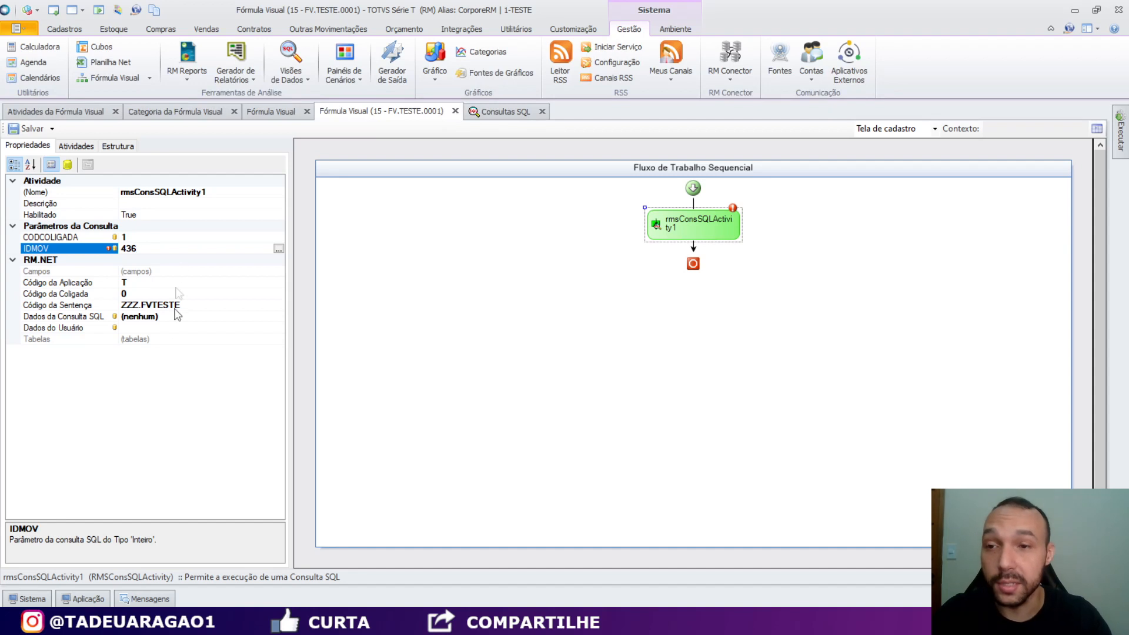
{"action": "left_click", "coordinate": [179, 379]}
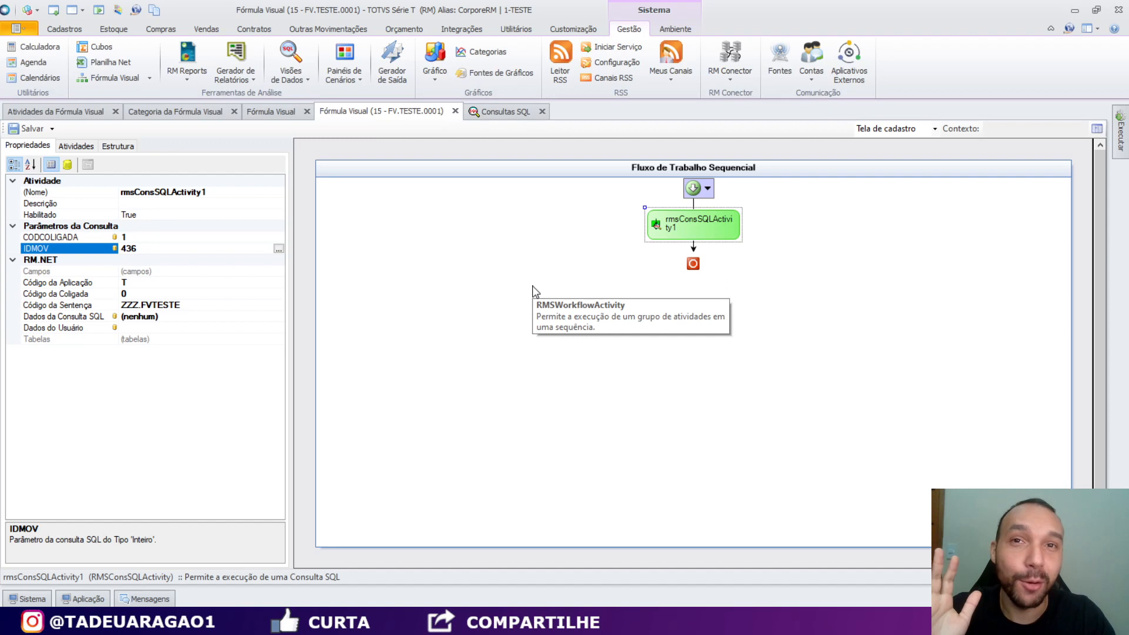
{"action": "left_click", "coordinate": [33, 129]}
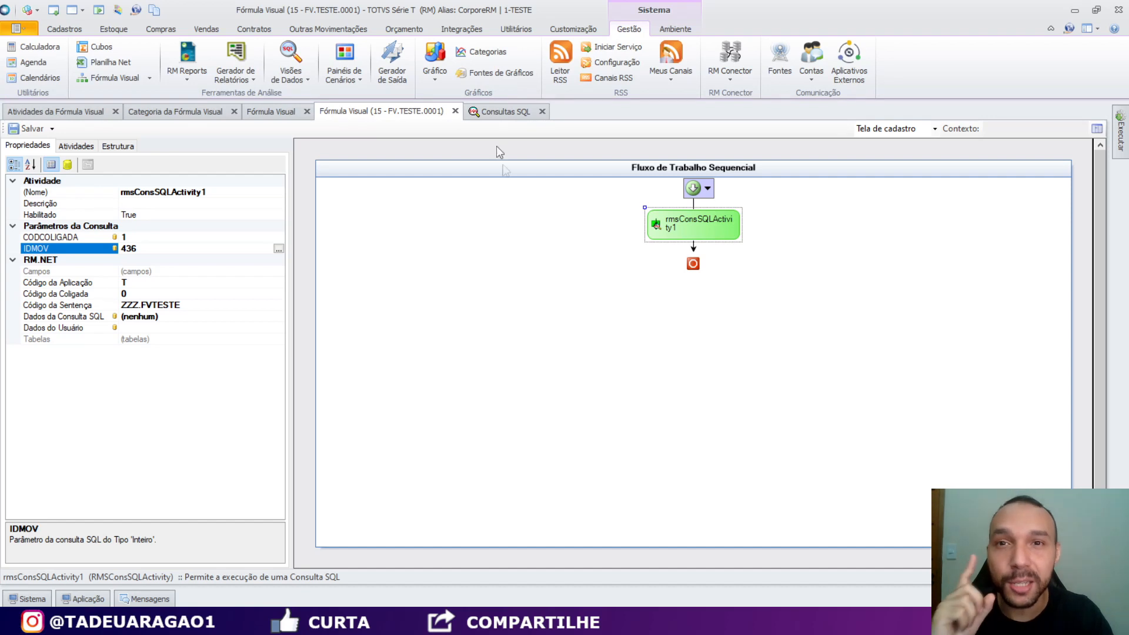
- Insert an EXEC PROCUDE line above the SELECT statement in the ZZZ.FVTESTE query, and discard the changes
{"action": "left_click", "coordinate": [494, 111]}
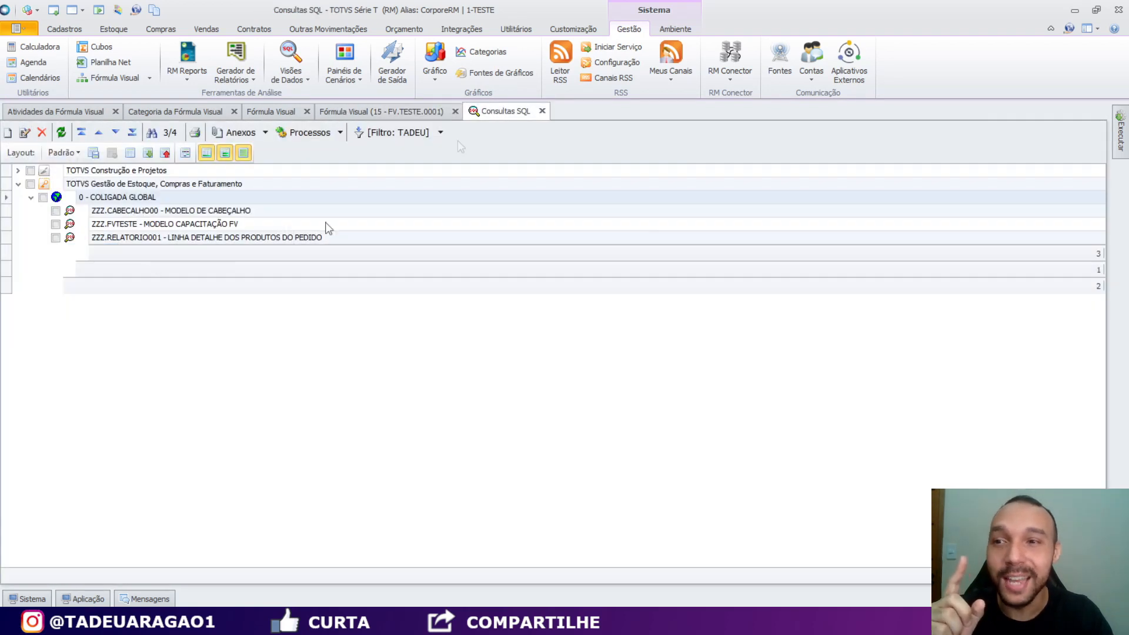
{"action": "left_click", "coordinate": [126, 226]}
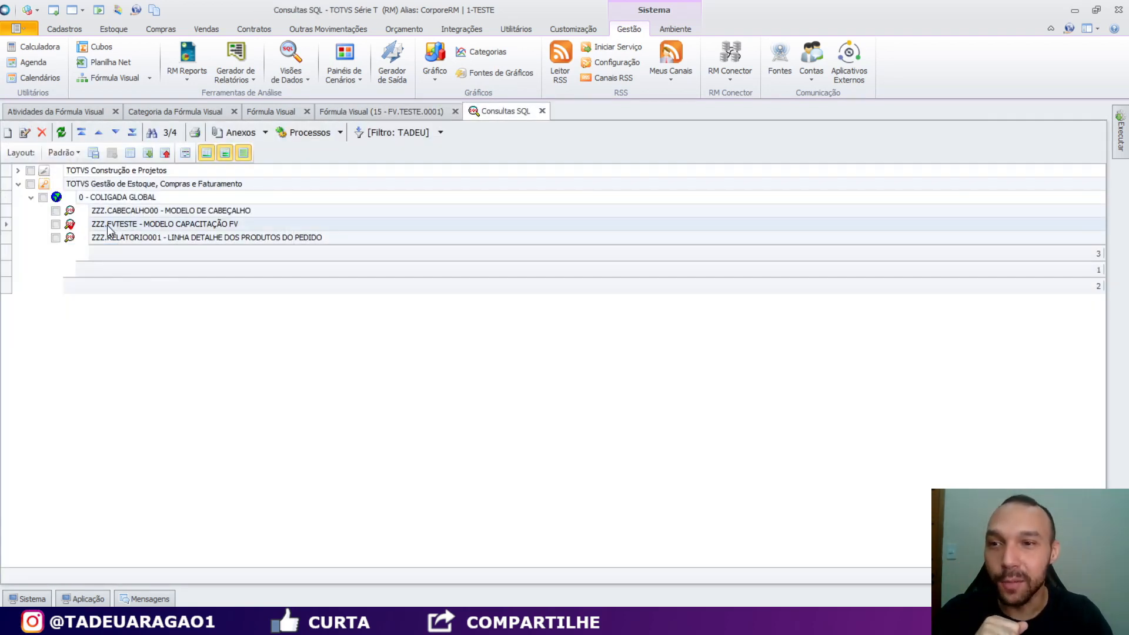
{"action": "left_click", "coordinate": [24, 133]}
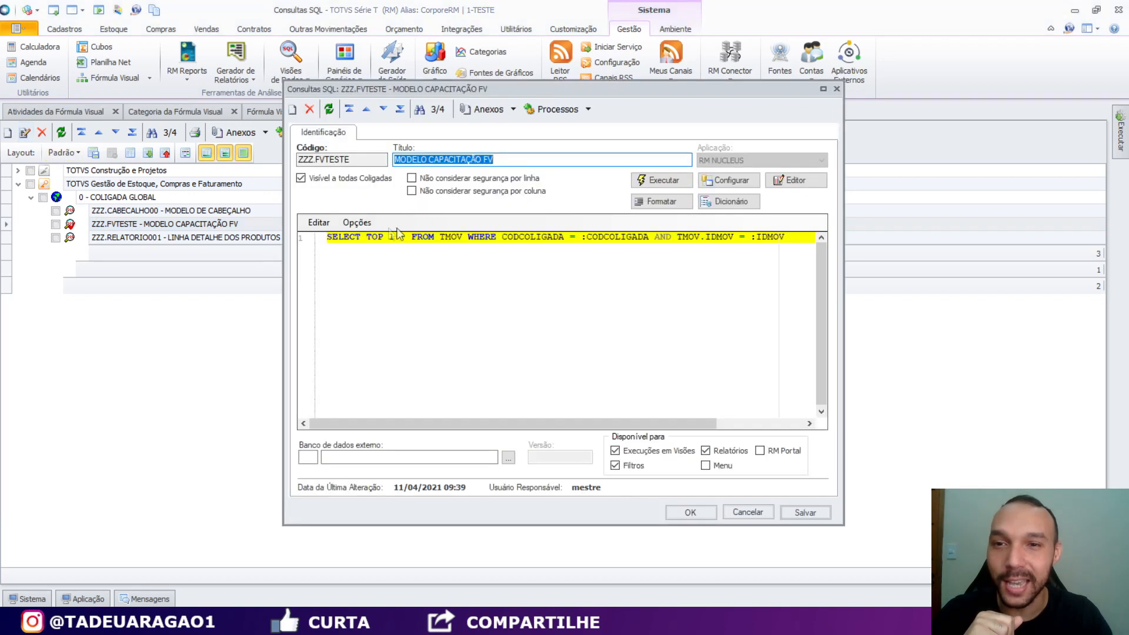
{"action": "left_click", "coordinate": [328, 237]}
{"action": "key", "text": "Return"}
{"action": "key", "text": "Return"}
{"action": "key", "text": "Up"}
{"action": "key", "text": "Up"}
{"action": "type", "text": "EXEC PROCUDE"}
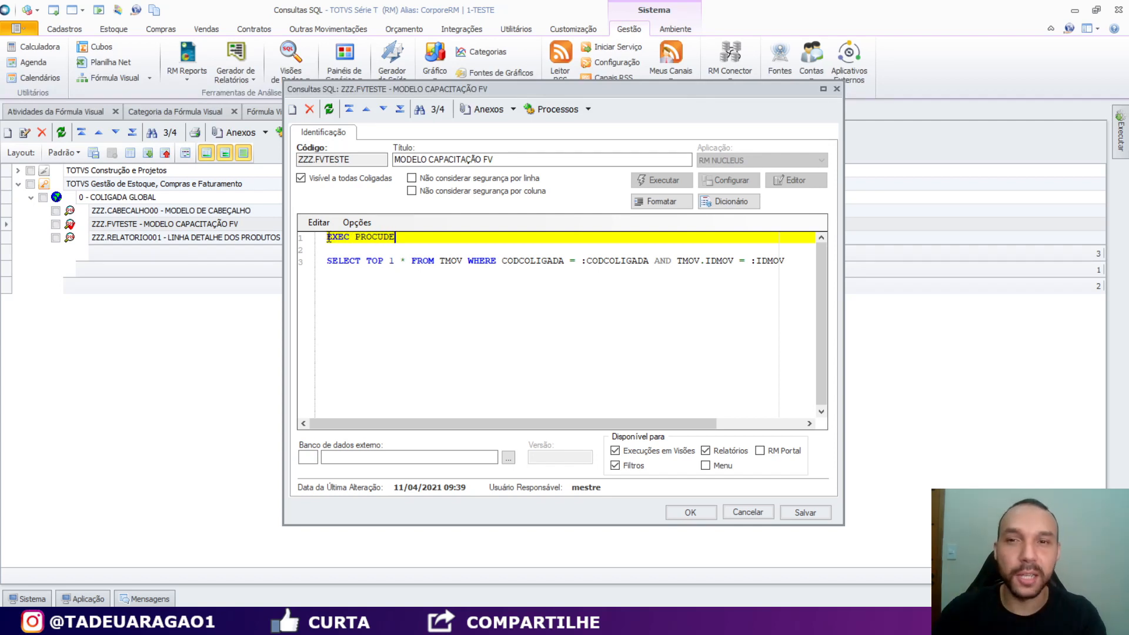
{"action": "left_click_drag", "start_coordinate": [408, 236], "coordinate": [290, 238]}
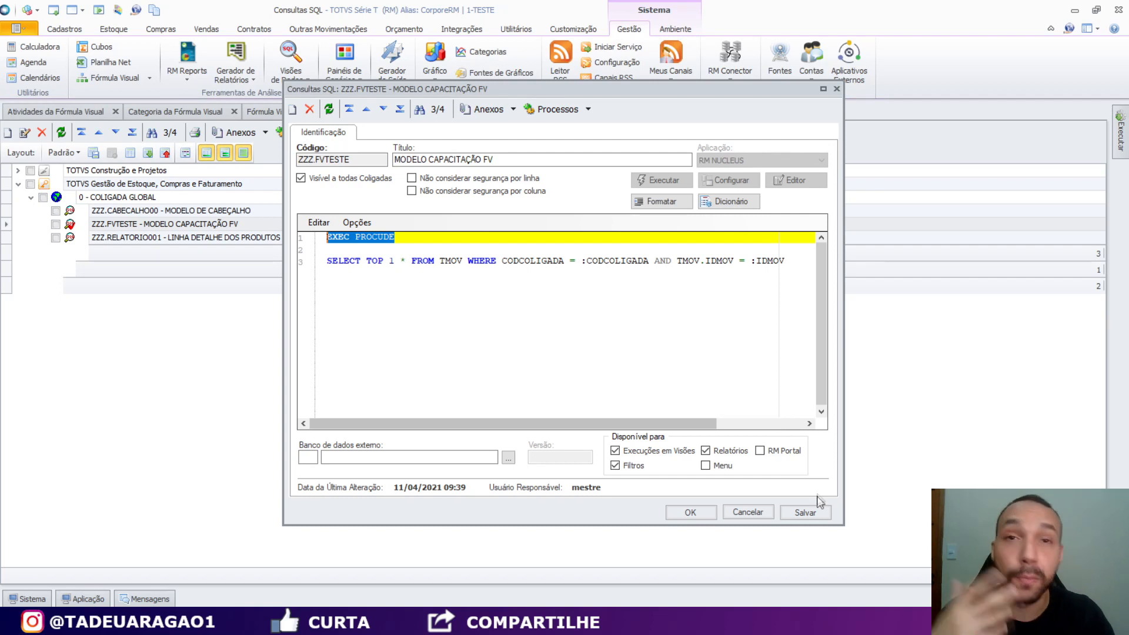
{"action": "left_click", "coordinate": [760, 514]}
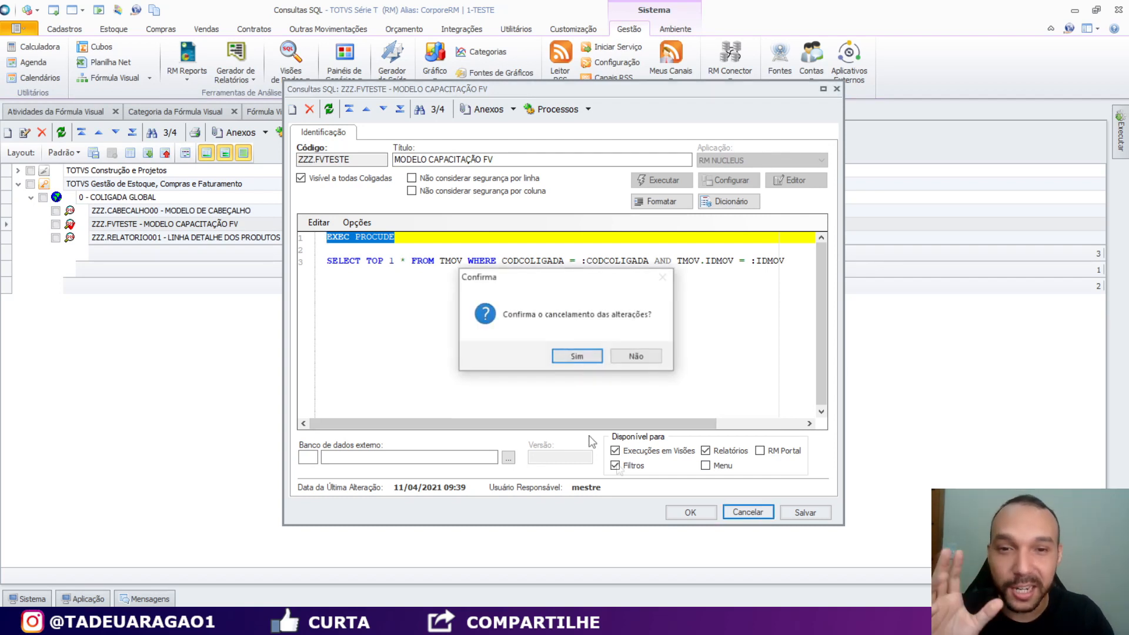
{"action": "left_click", "coordinate": [568, 359]}
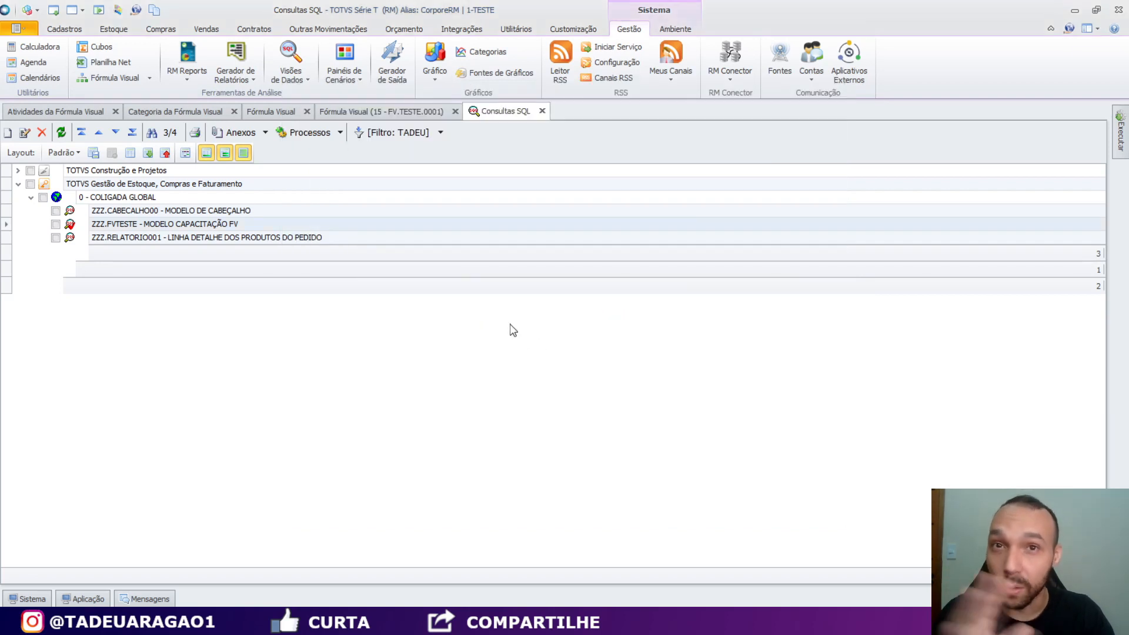
- Return to the FV.TESTE.0001 workflow, review the SQL query activity's properties and close the workflow
{"action": "left_click", "coordinate": [426, 111]}
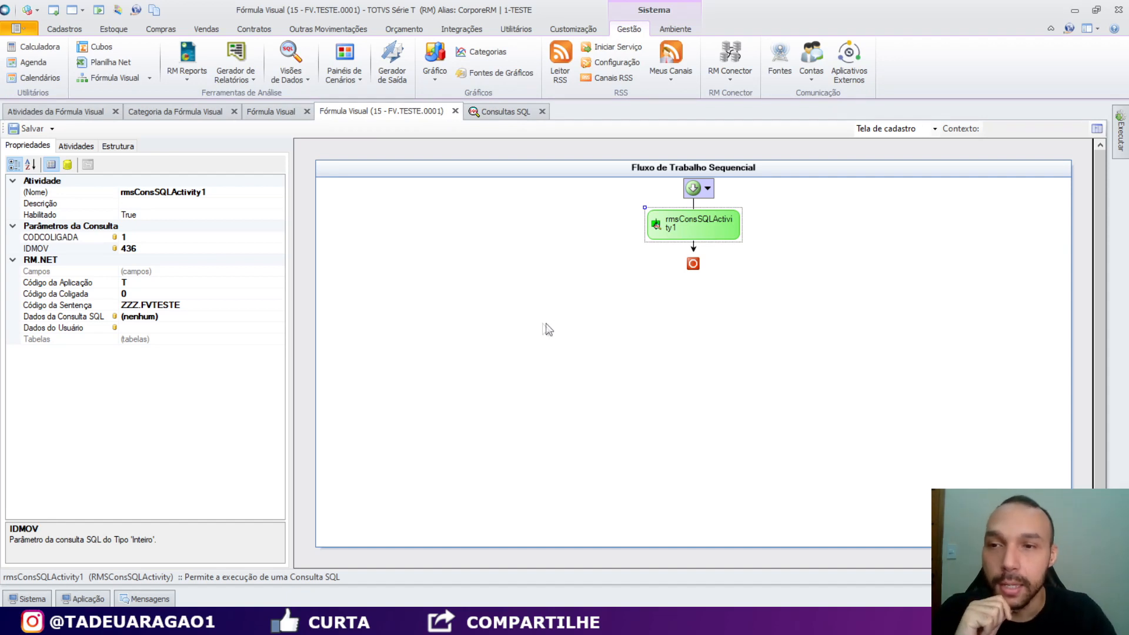
{"action": "mouse_move", "coordinate": [190, 623]}
{"action": "left_click", "coordinate": [539, 416]}
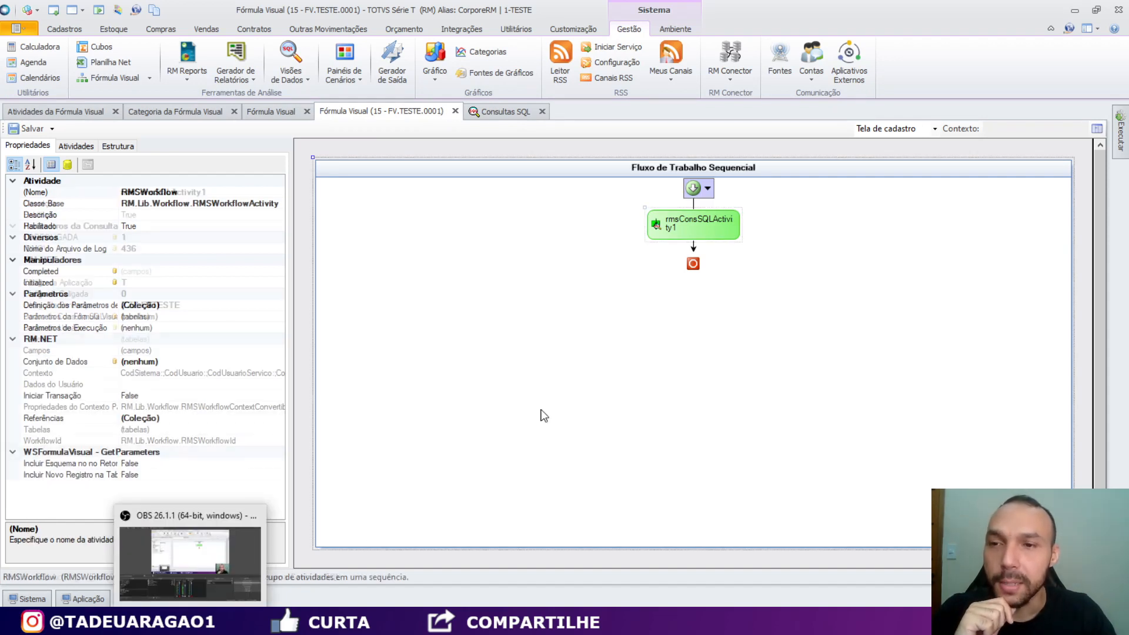
{"action": "left_click", "coordinate": [712, 224]}
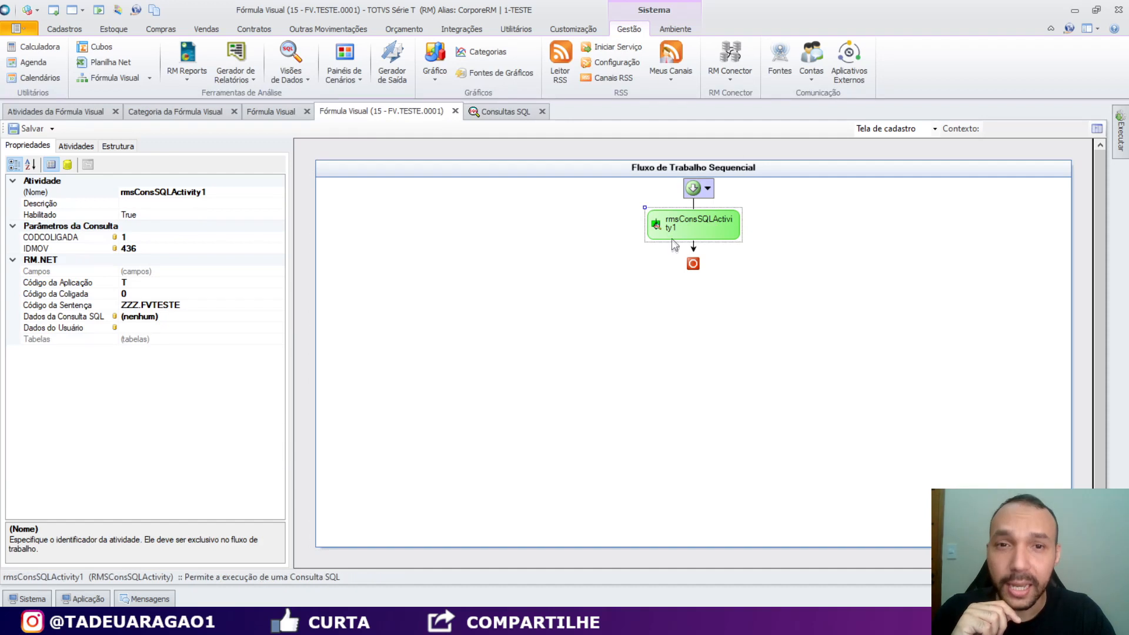
{"action": "left_click", "coordinate": [455, 112]}
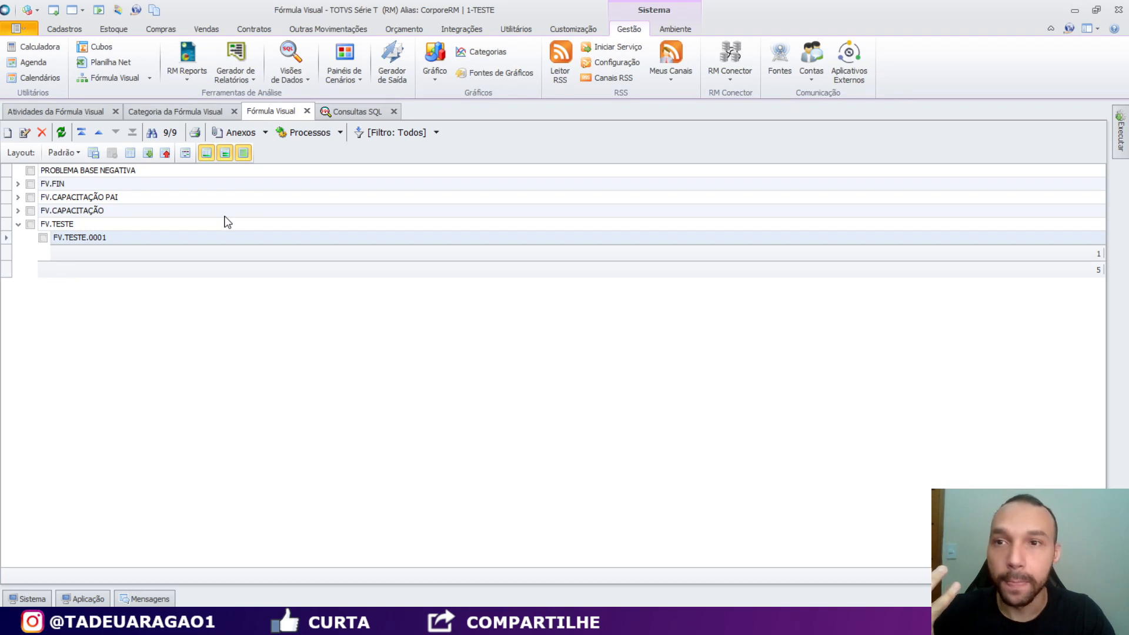
- View the dialog for manually executing a Fórmula Visual, and cancel it
{"action": "left_click", "coordinate": [149, 78]}
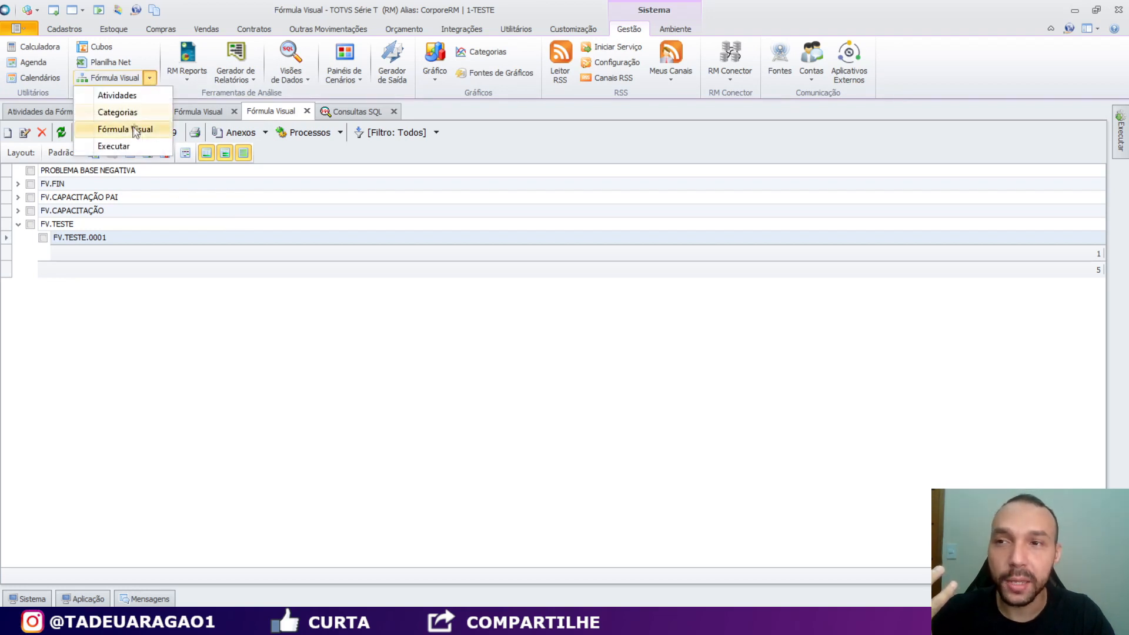
{"action": "left_click", "coordinate": [113, 147]}
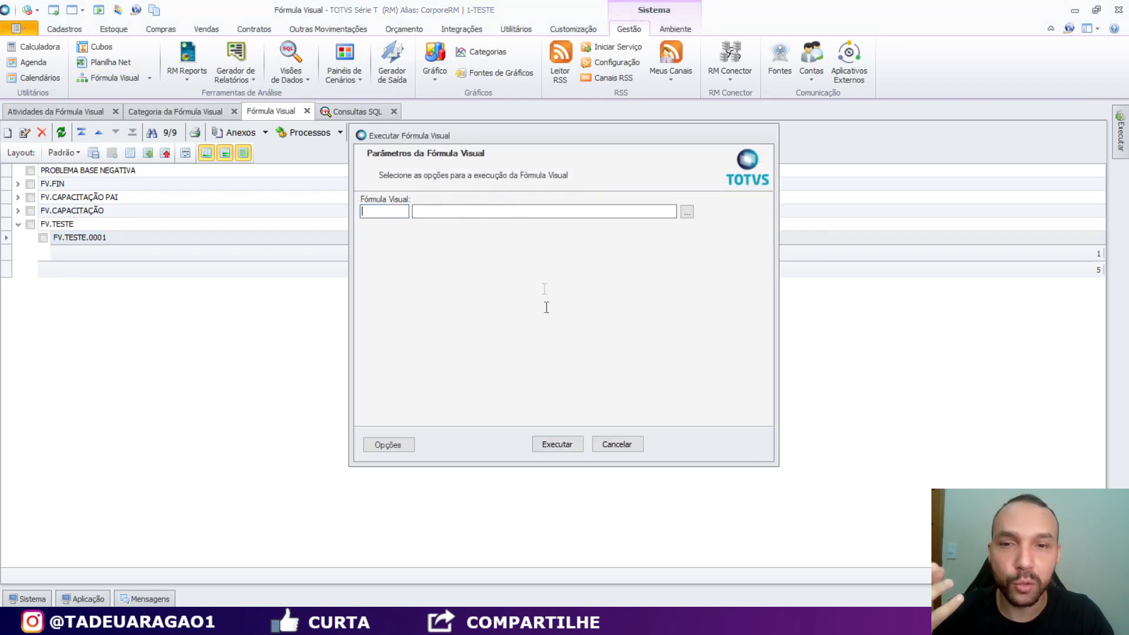
{"action": "left_click", "coordinate": [613, 446]}
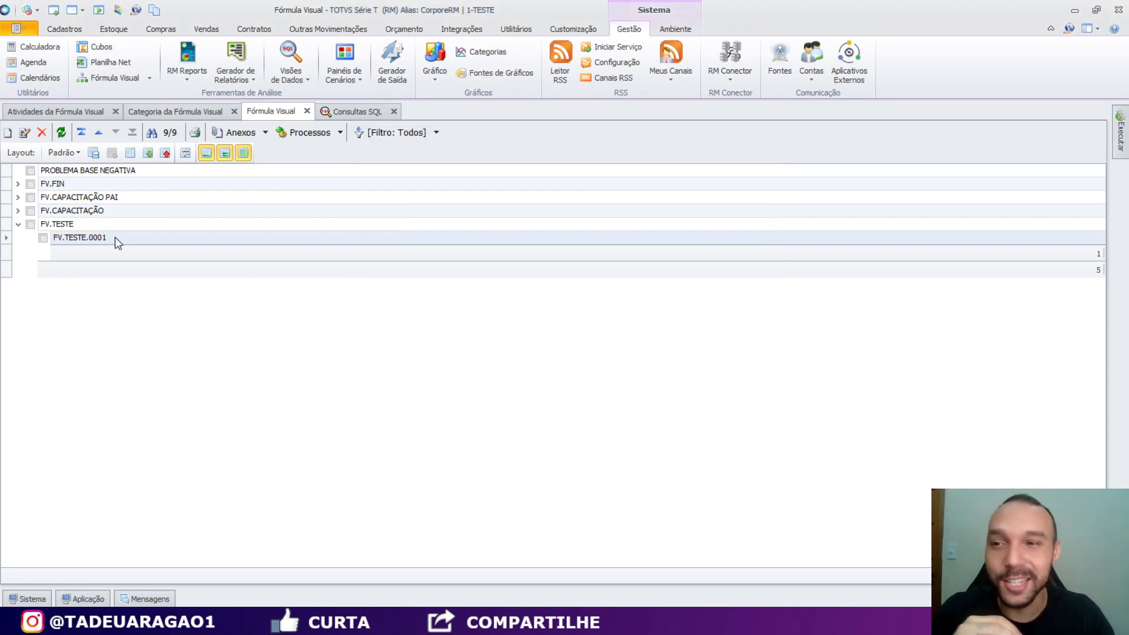
- Open the FV.TESTE.0001 record and examine its Cadastros triggers, including Após a Leitura de Edição and Antes da Leitura da Visão
{"action": "left_click", "coordinate": [25, 133]}
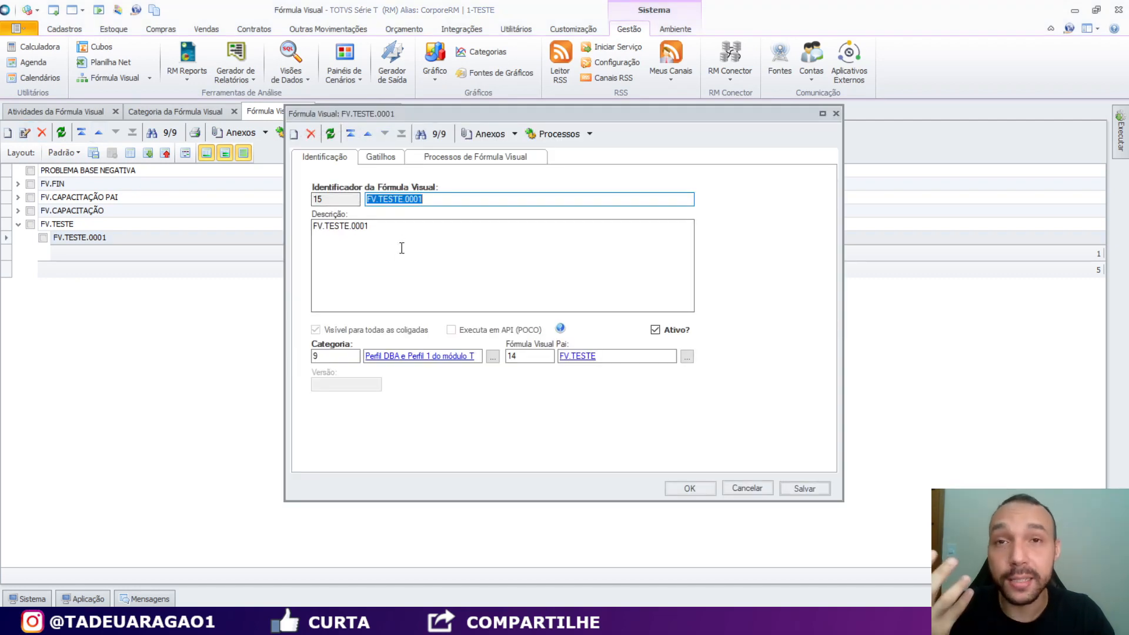
{"action": "left_click", "coordinate": [381, 158]}
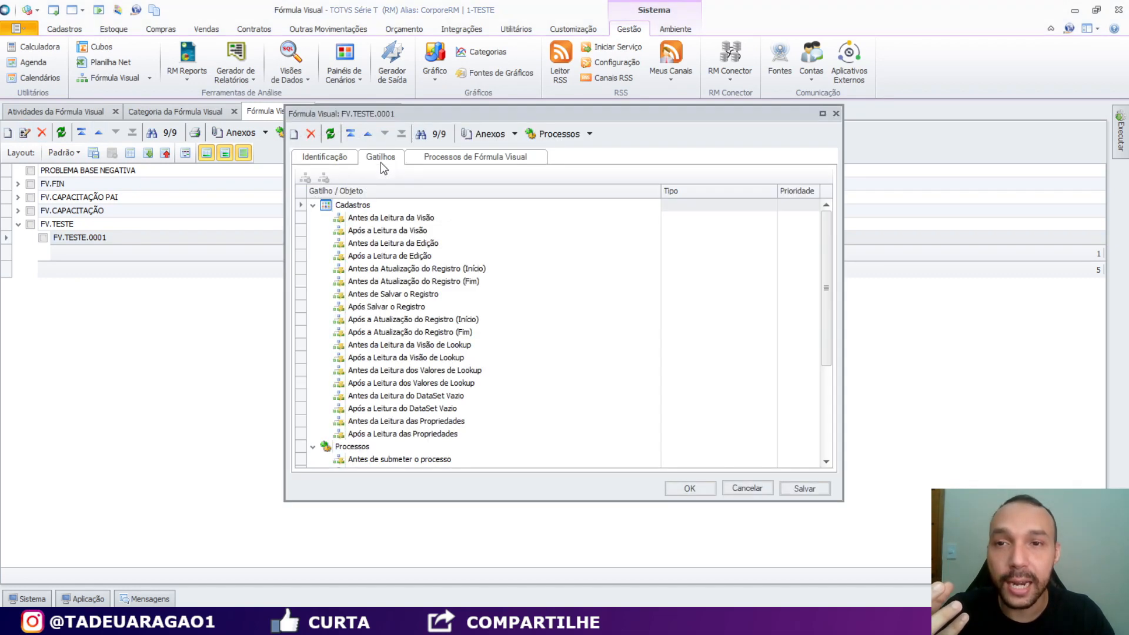
{"action": "left_click", "coordinate": [477, 260]}
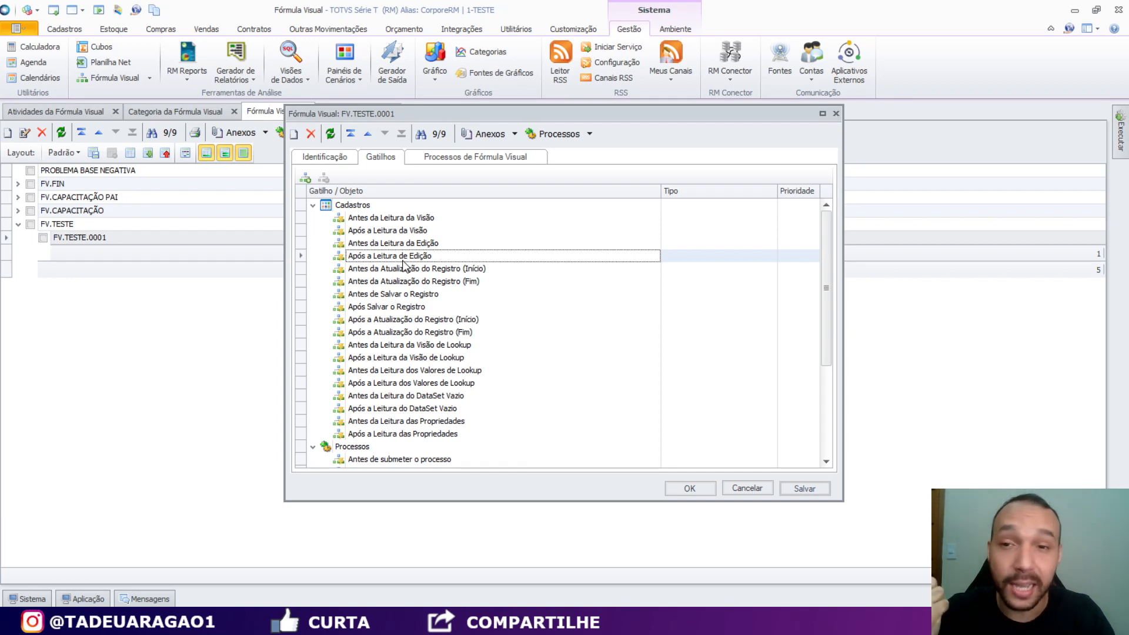
{"action": "left_click", "coordinate": [395, 221]}
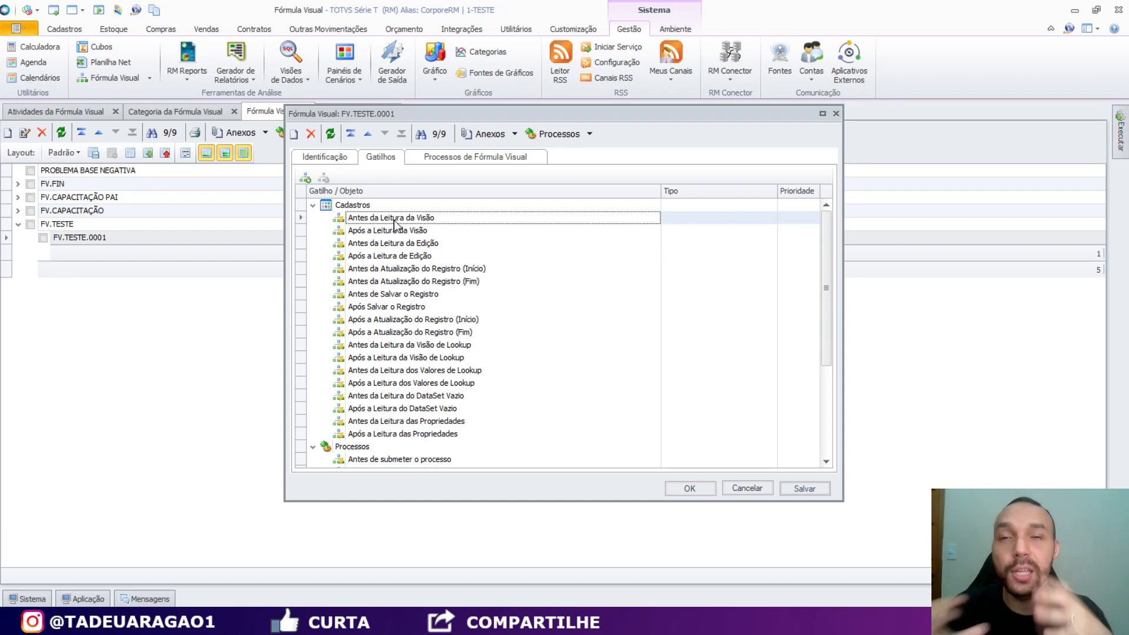
- Examine the Cadastros and Processos triggers of FV.TESTE.0001, including Antes de Salvar o Registro and Antes de submeter o processo
{"action": "left_click", "coordinate": [402, 297]}
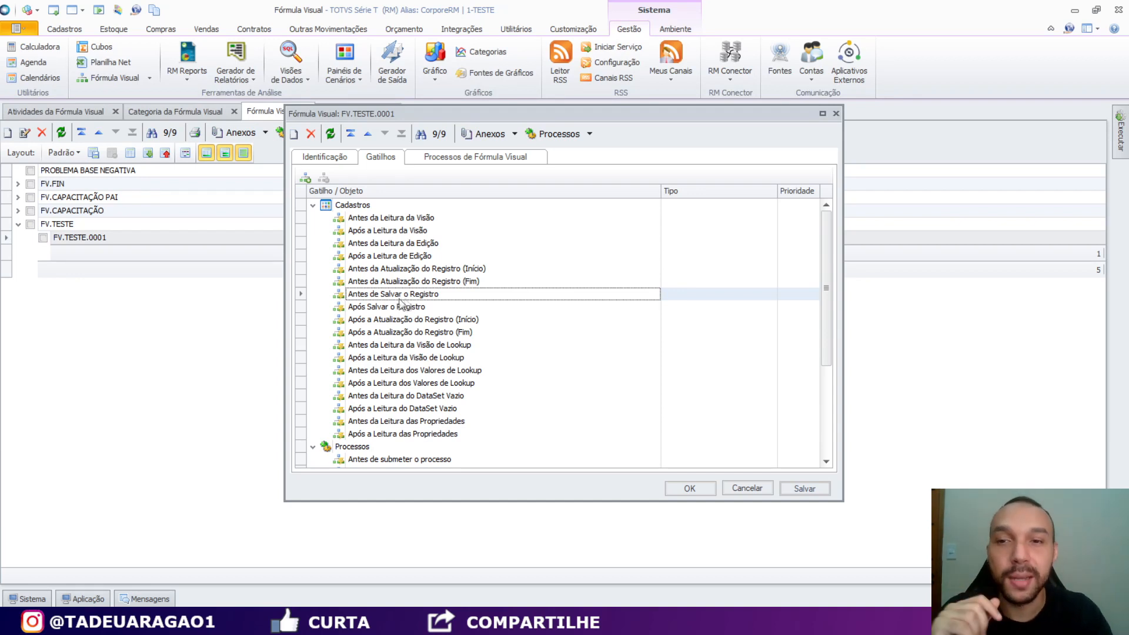
{"action": "left_click", "coordinate": [375, 385]}
{"action": "scroll", "coordinate": [374, 388], "scroll_direction": "down", "scroll_amount": 2}
{"action": "left_click", "coordinate": [375, 386]}
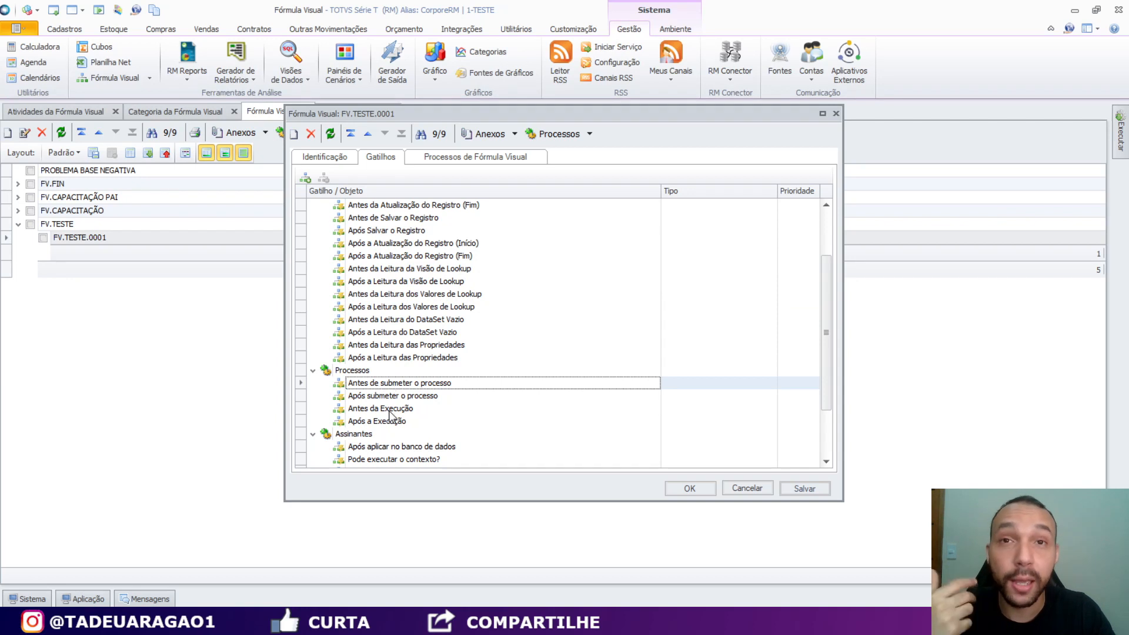
{"action": "left_click", "coordinate": [436, 281]}
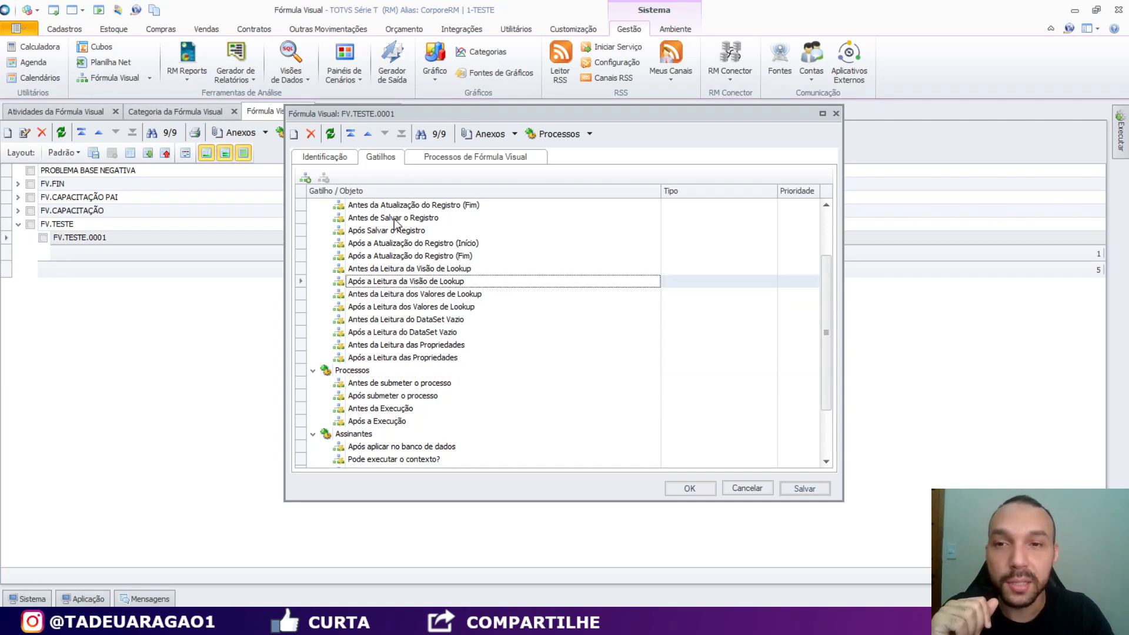
{"action": "scroll", "coordinate": [397, 227], "scroll_direction": "up", "scroll_amount": 2}
{"action": "left_click", "coordinate": [393, 295]}
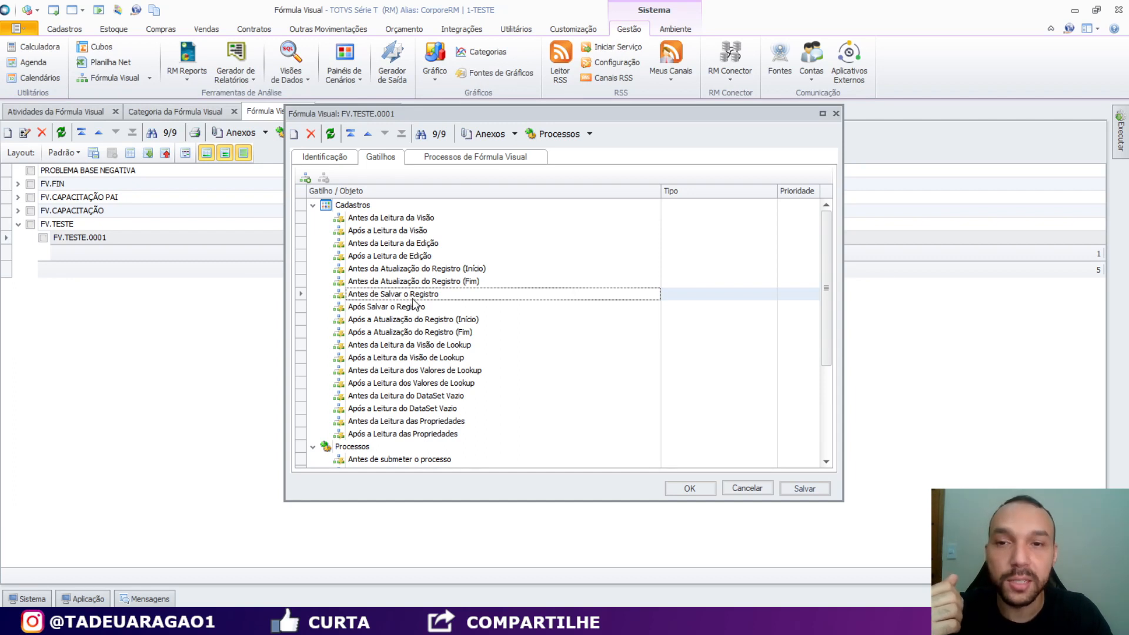
- Search for PRODUTO objects for the Antes de Salvar o Registro trigger, browse the data servers, and close the record without saving
{"action": "left_click", "coordinate": [301, 178]}
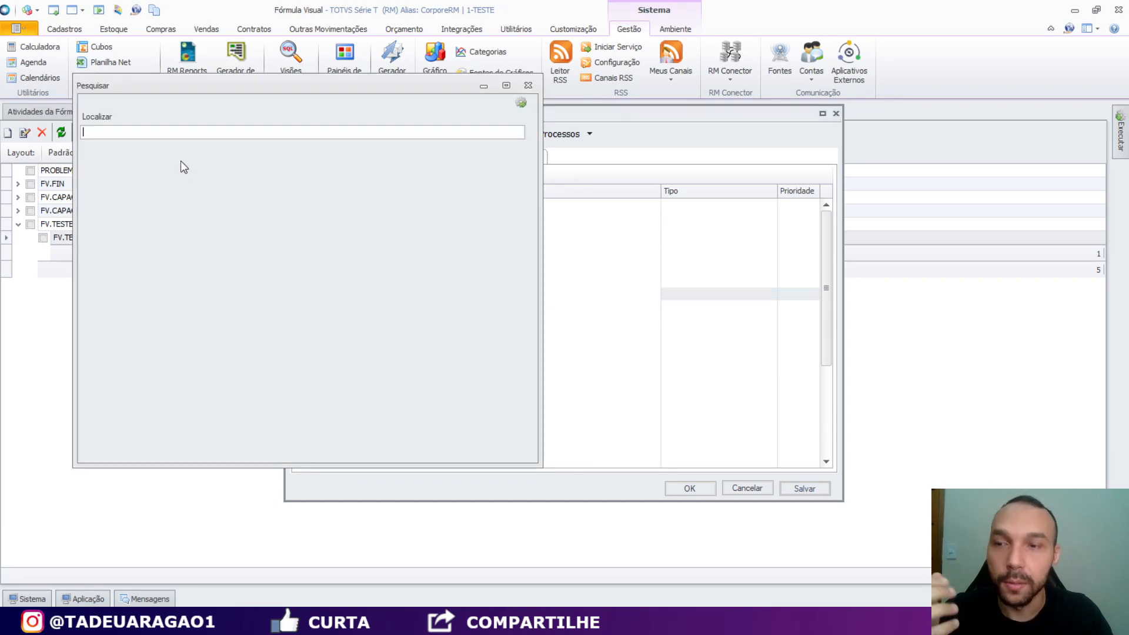
{"action": "type", "text": "PRODUTO"}
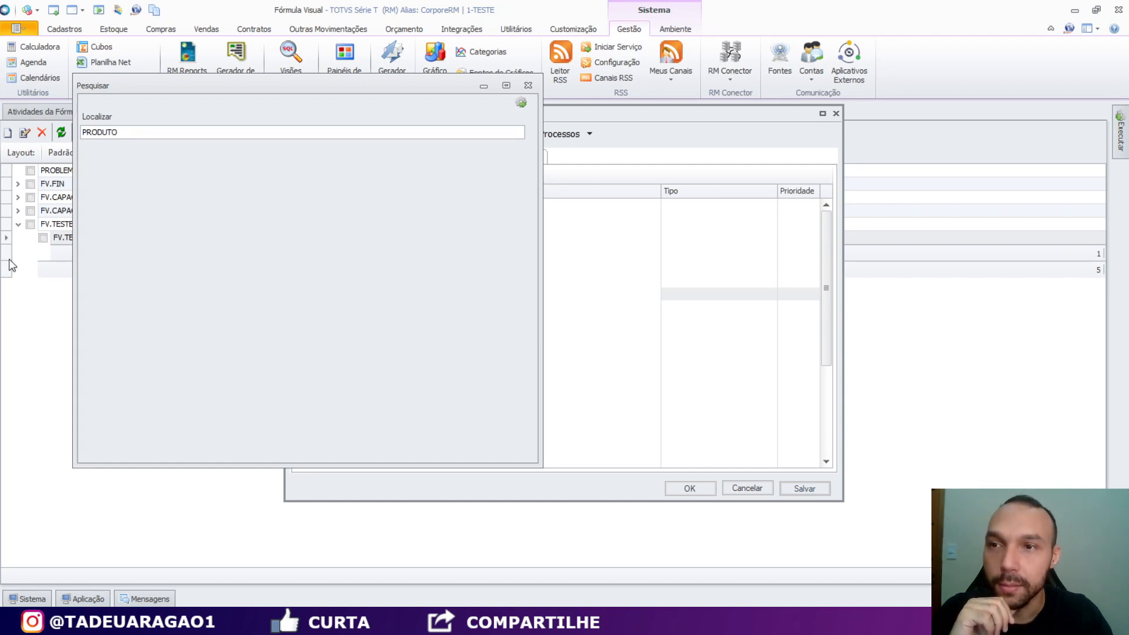
{"action": "key", "text": "Return"}
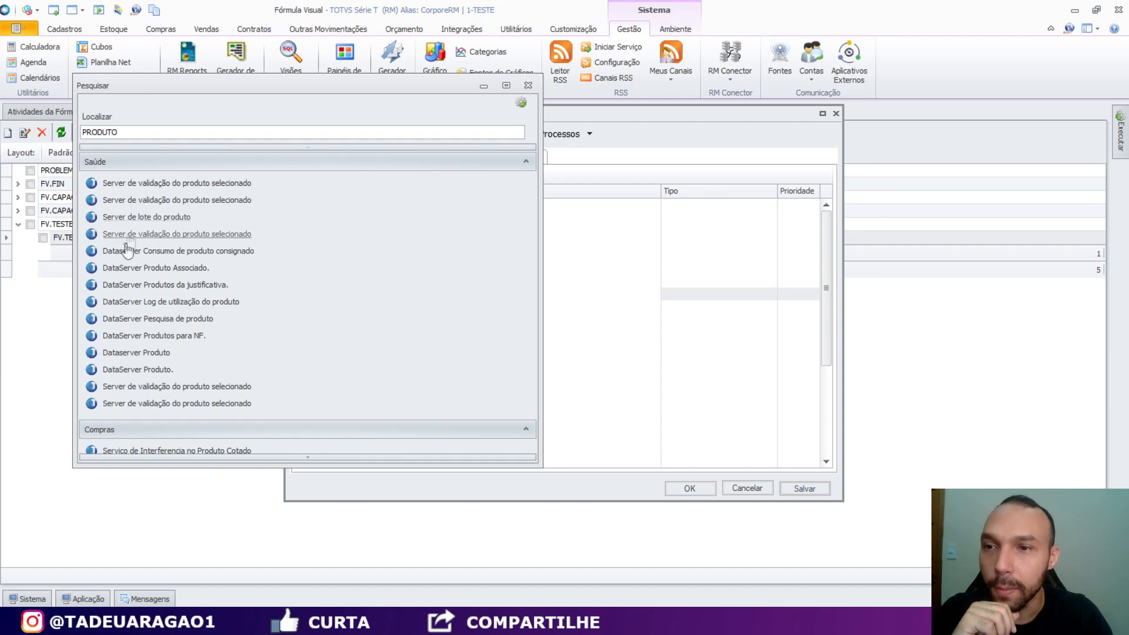
{"action": "scroll", "coordinate": [265, 348], "scroll_direction": "down", "scroll_amount": 8}
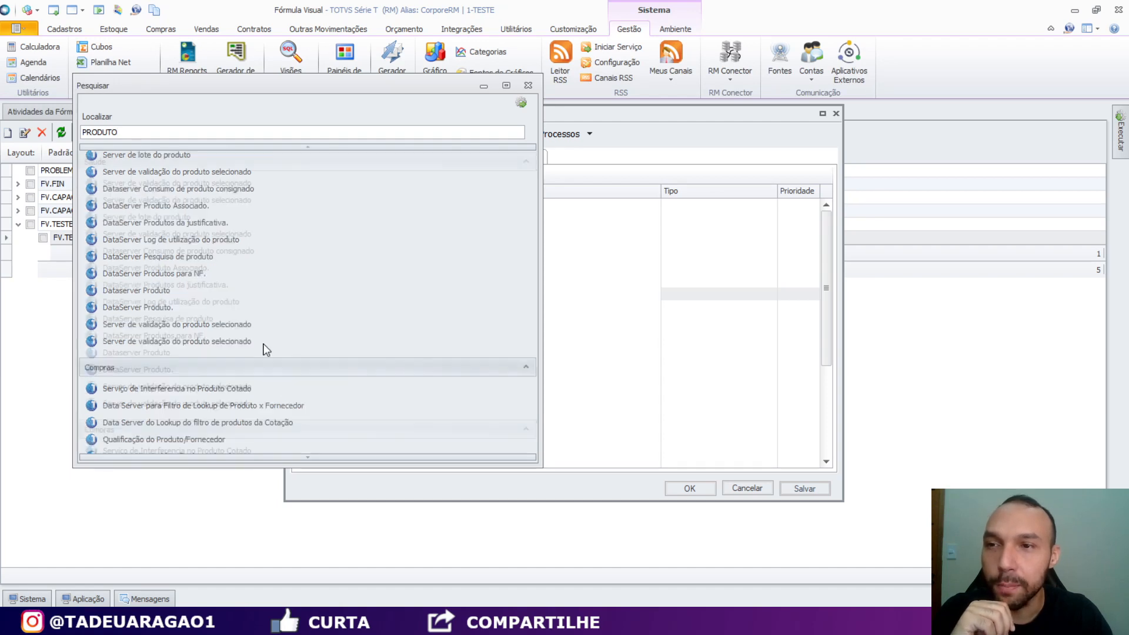
{"action": "scroll", "coordinate": [264, 349], "scroll_direction": "up", "scroll_amount": 2}
{"action": "scroll", "coordinate": [227, 227], "scroll_direction": "up", "scroll_amount": 8}
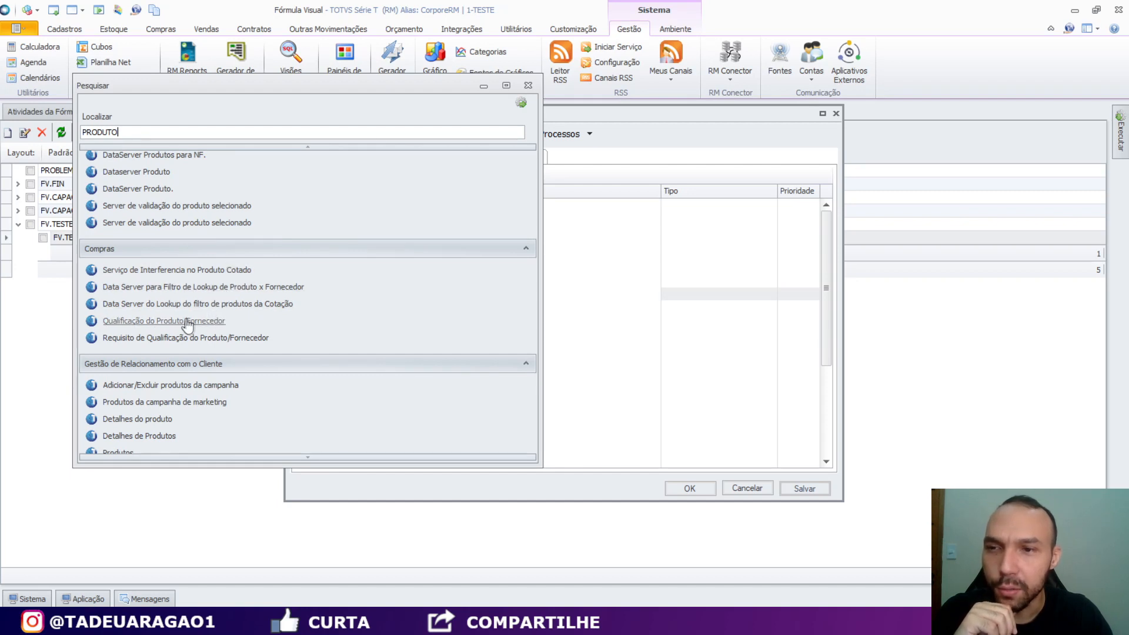
{"action": "scroll", "coordinate": [219, 337], "scroll_direction": "down", "scroll_amount": 8}
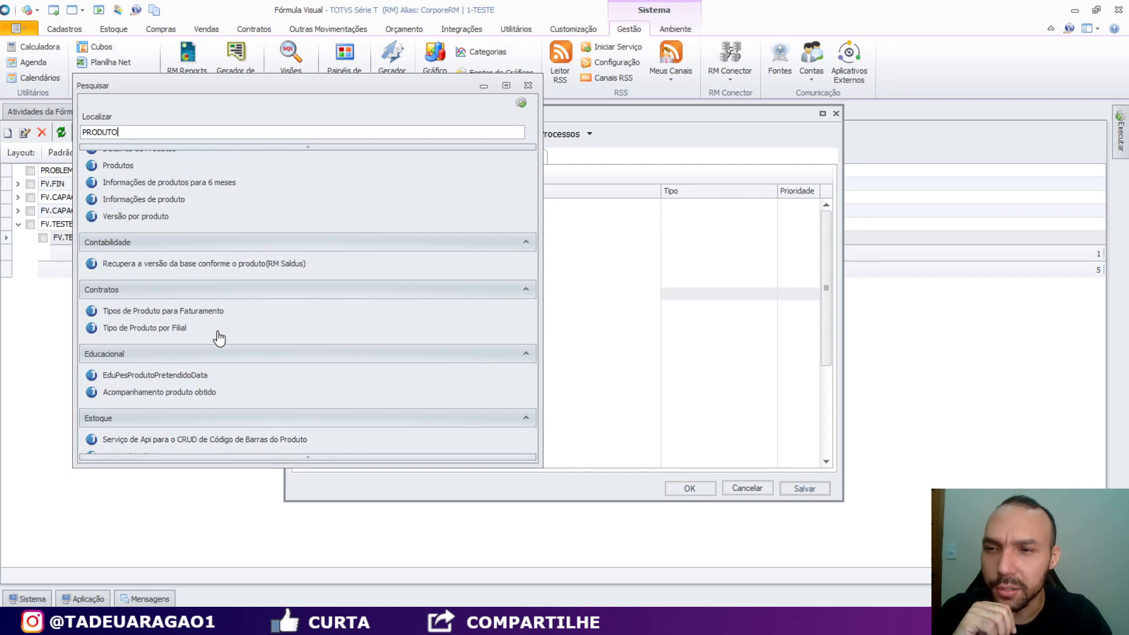
{"action": "scroll", "coordinate": [219, 338], "scroll_direction": "down", "scroll_amount": 10}
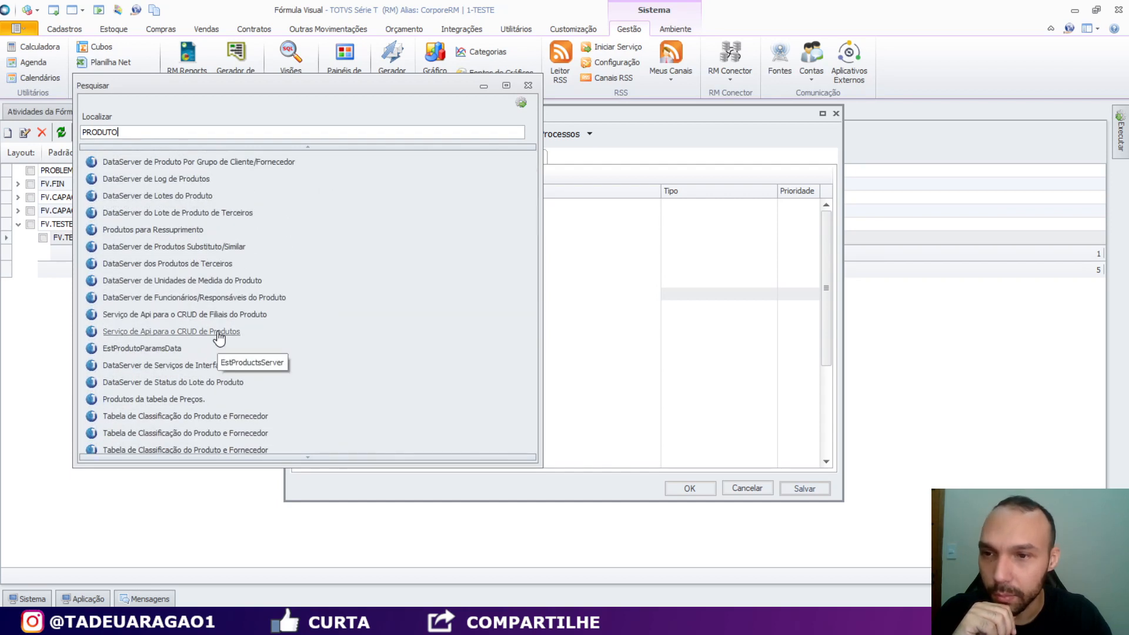
{"action": "scroll", "coordinate": [219, 337], "scroll_direction": "down", "scroll_amount": 1}
{"action": "scroll", "coordinate": [218, 338], "scroll_direction": "down", "scroll_amount": 3}
{"action": "scroll", "coordinate": [219, 337], "scroll_direction": "up", "scroll_amount": 1}
{"action": "scroll", "coordinate": [219, 338], "scroll_direction": "up", "scroll_amount": 3}
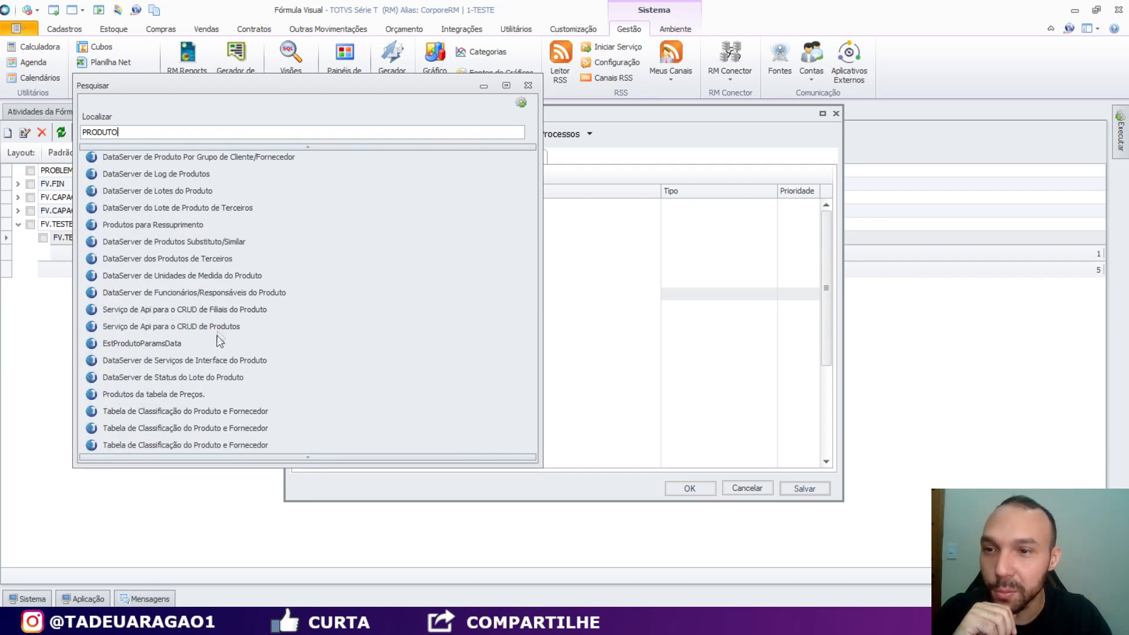
{"action": "scroll", "coordinate": [217, 345], "scroll_direction": "up", "scroll_amount": 5}
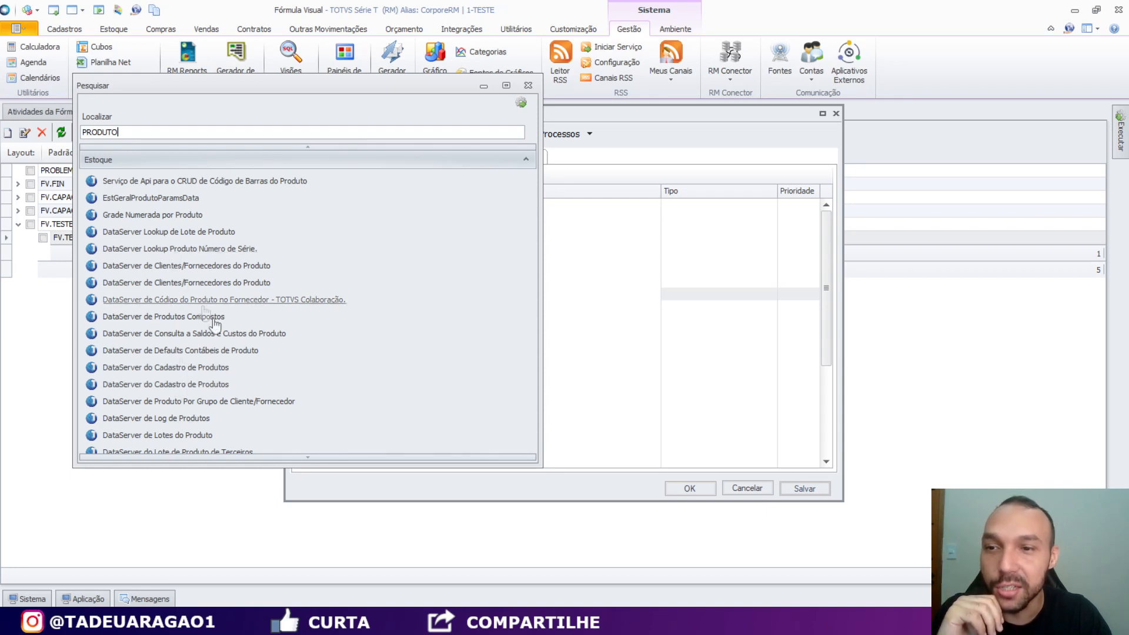
{"action": "left_click", "coordinate": [164, 371]}
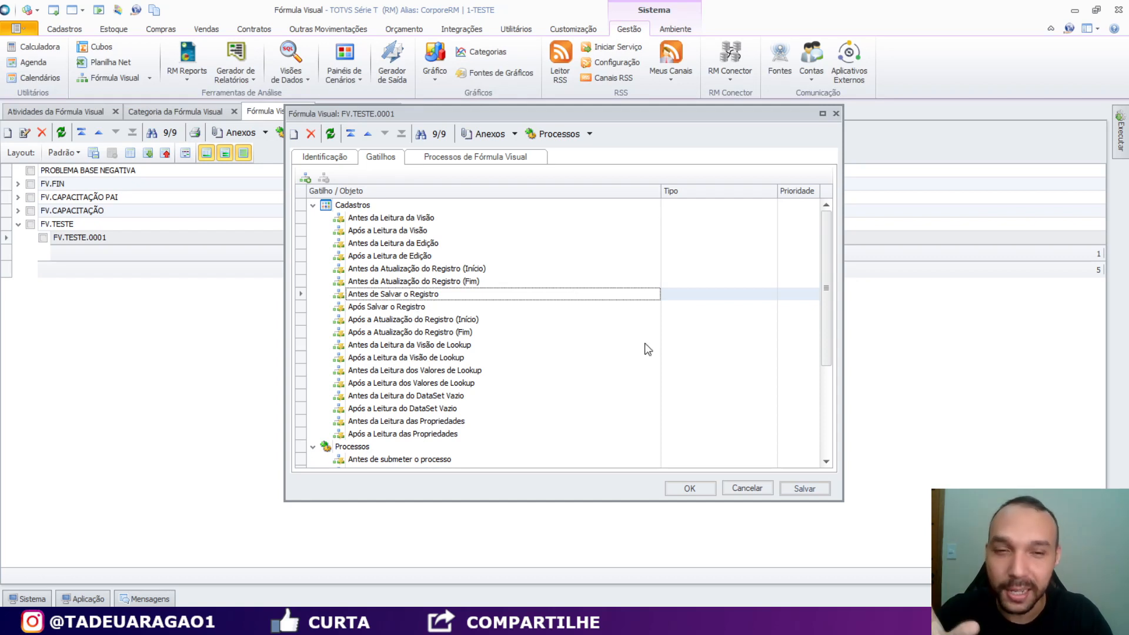
{"action": "left_click", "coordinate": [740, 490]}
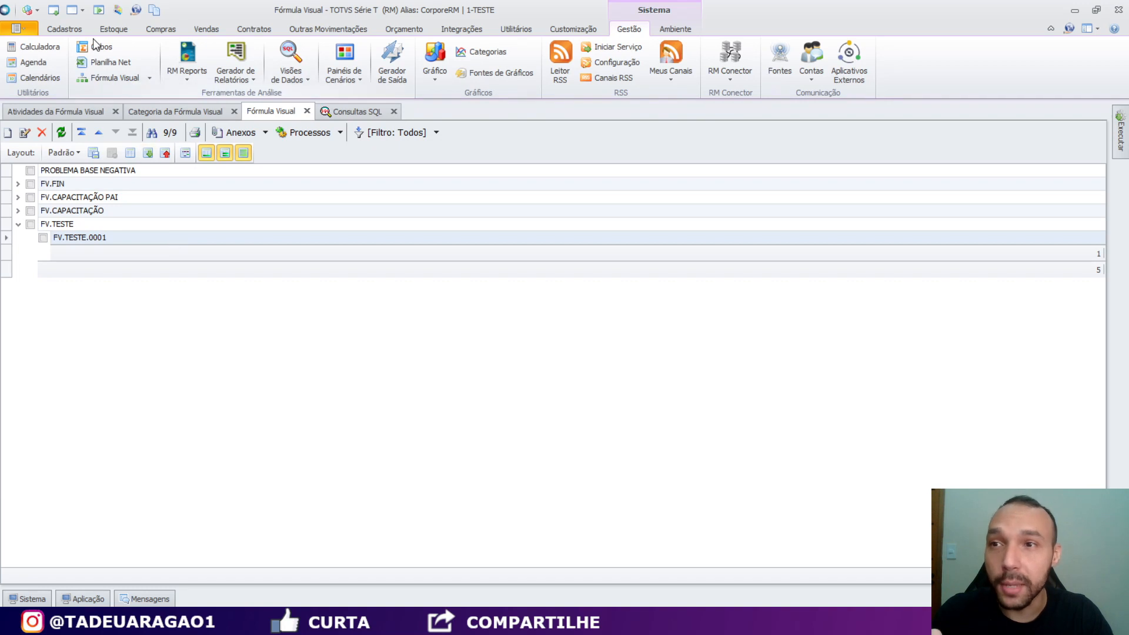
- Open the product register with the Todos Geral filter and select the CD Nashua record
{"action": "left_click", "coordinate": [65, 29]}
{"action": "left_click", "coordinate": [21, 74]}
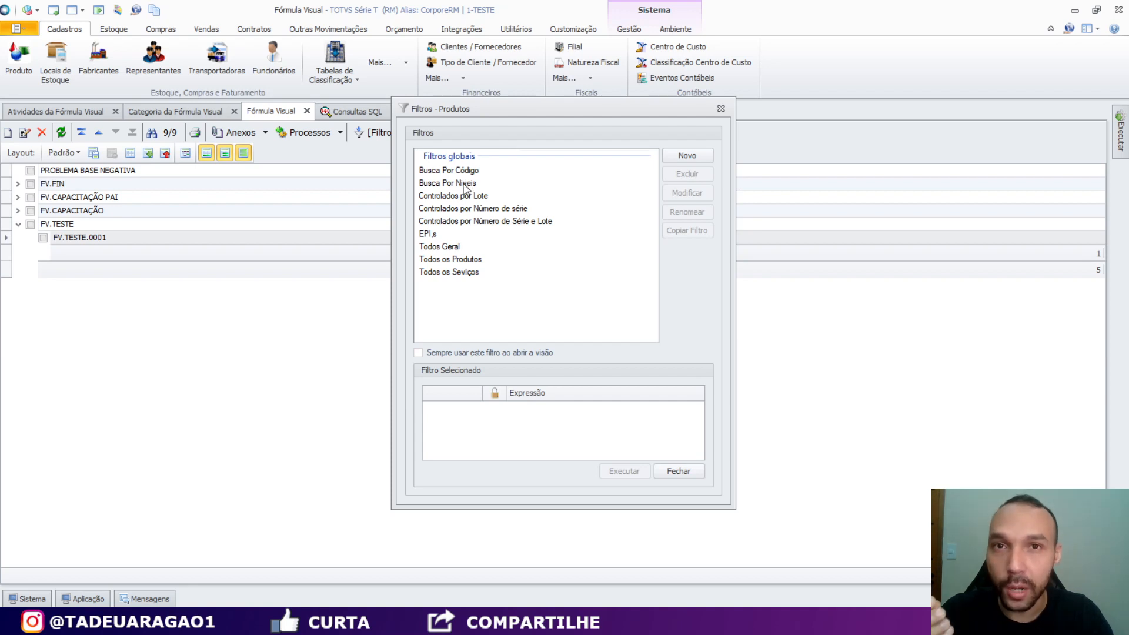
{"action": "double_click", "coordinate": [449, 247]}
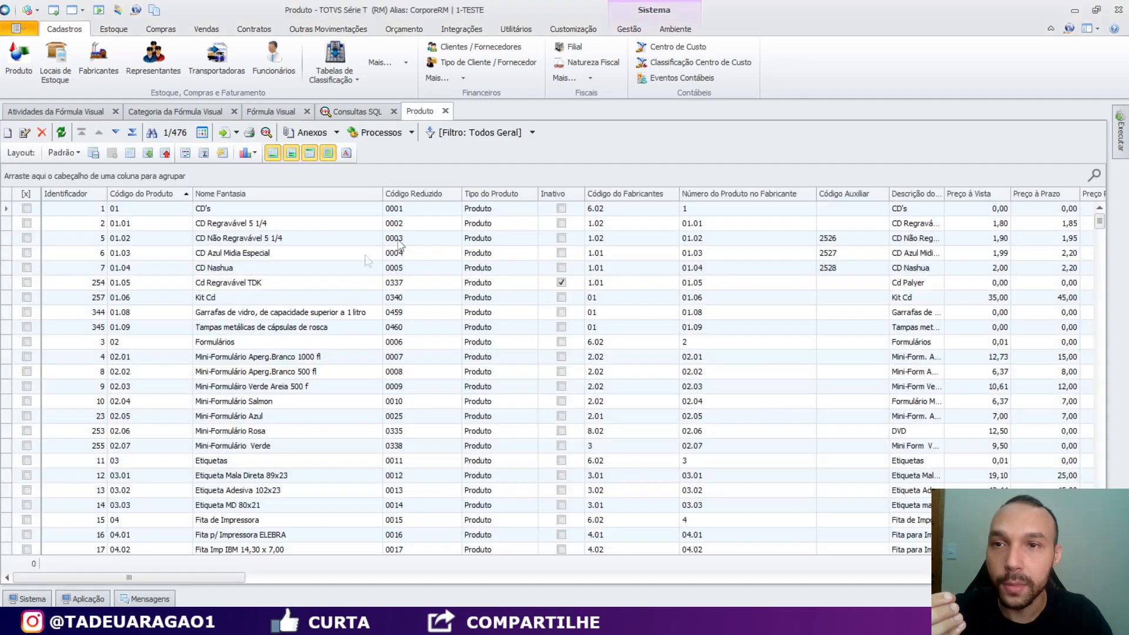
{"action": "left_click", "coordinate": [214, 270]}
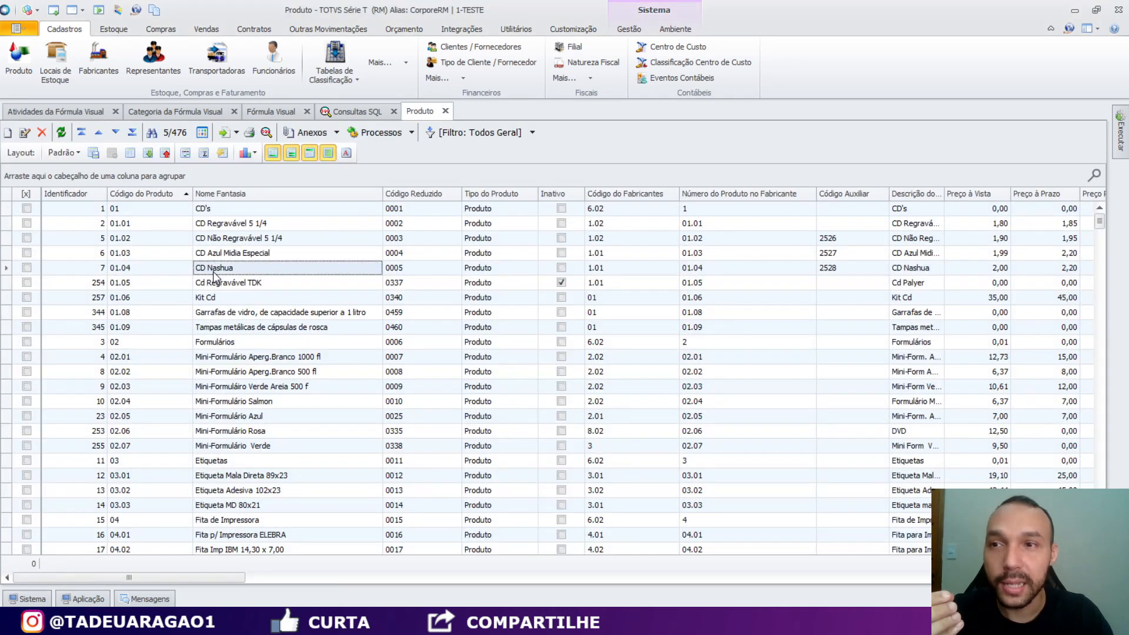
- Link FV.TESTE.0001 to the product register as a Fórmula Visual process, finding it with the % name filter
{"action": "left_click", "coordinate": [412, 133]}
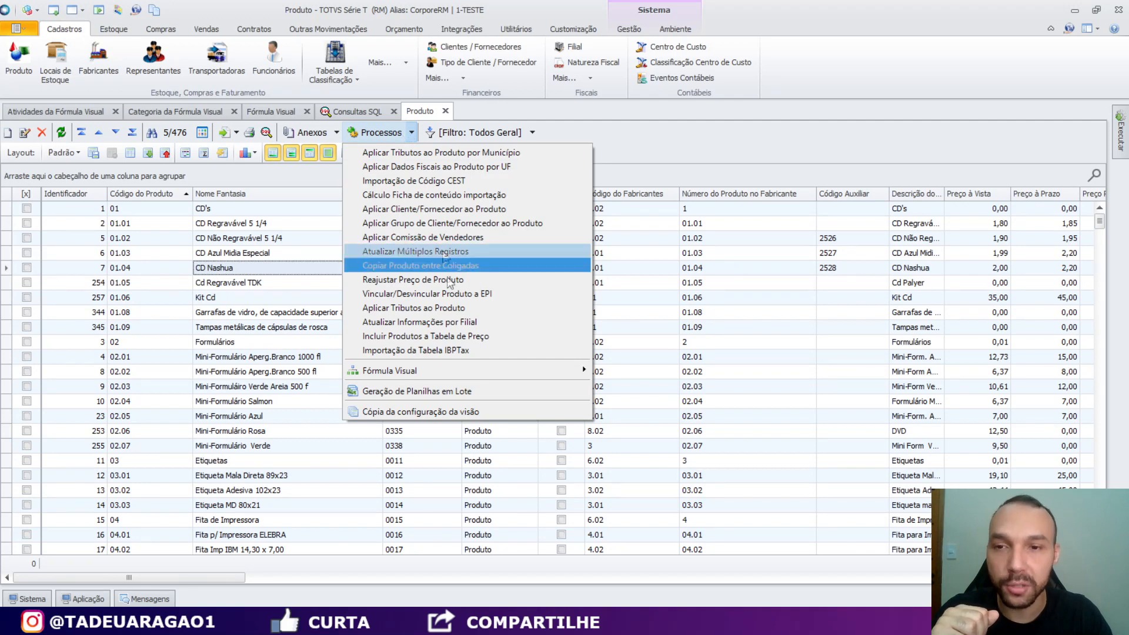
{"action": "mouse_move", "coordinate": [580, 371]}
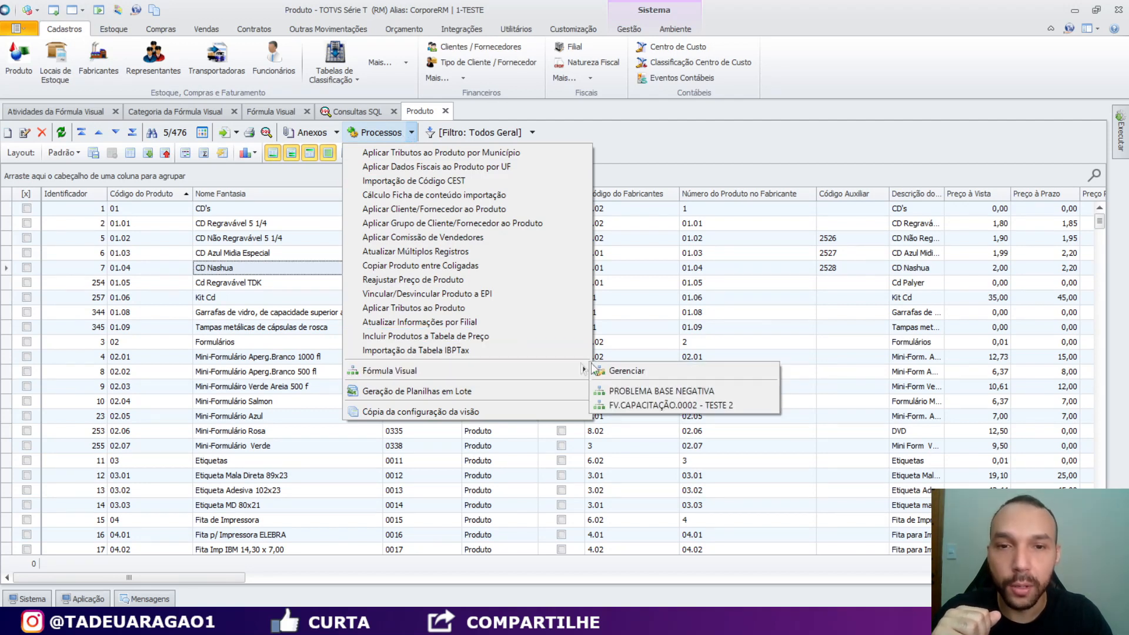
{"action": "left_click", "coordinate": [629, 372]}
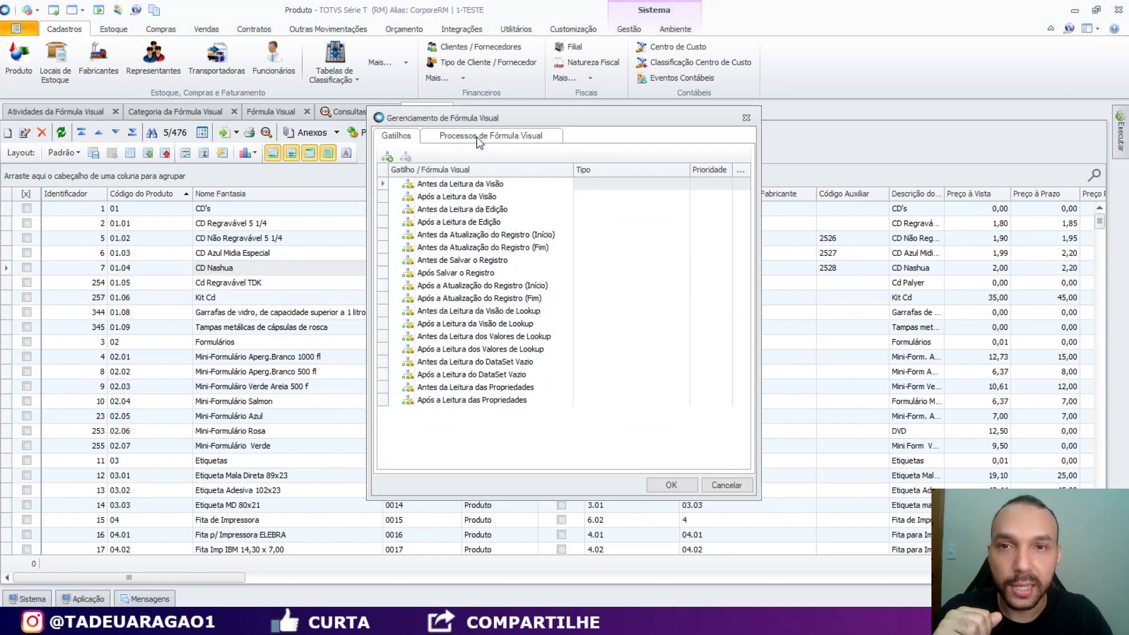
{"action": "left_click", "coordinate": [479, 141]}
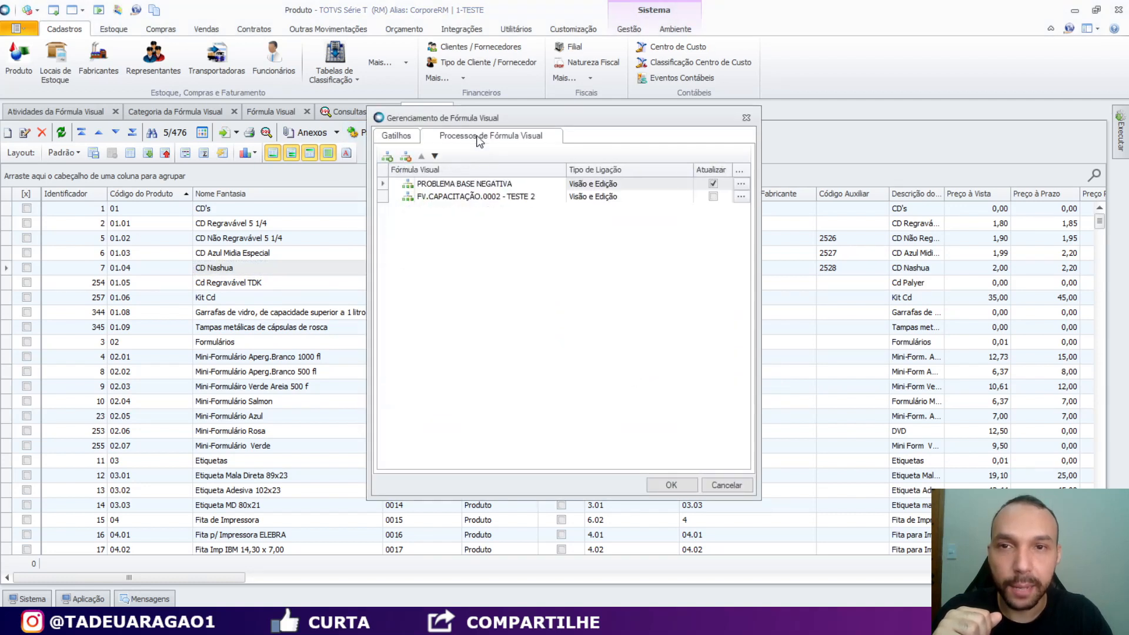
{"action": "left_click", "coordinate": [387, 157]}
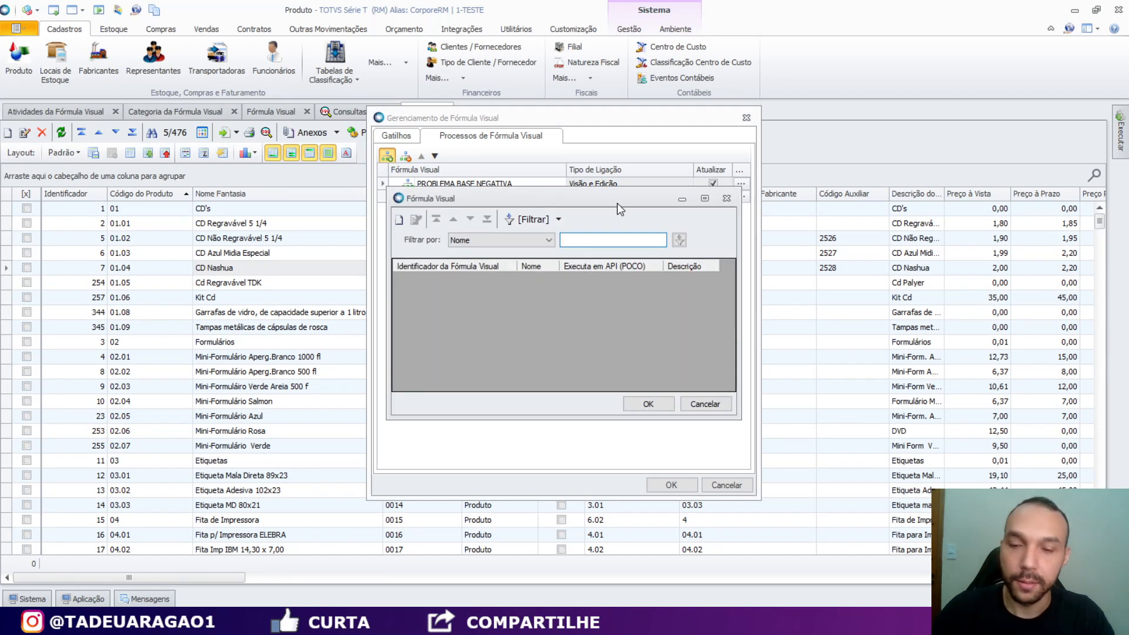
{"action": "type", "text": "%"}
{"action": "key", "text": "Return"}
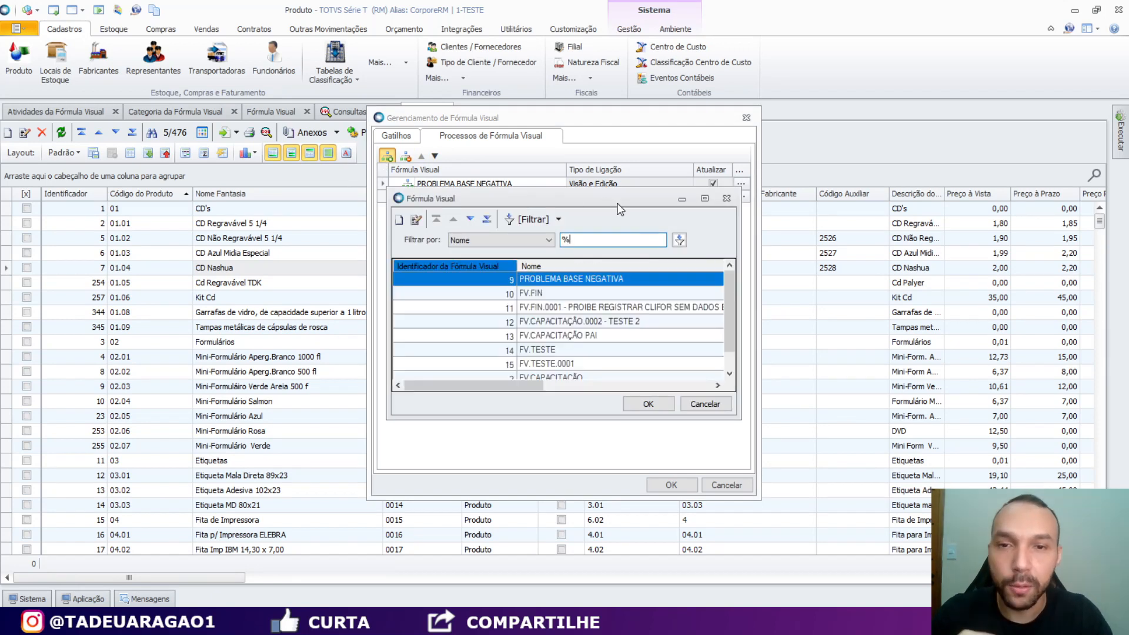
{"action": "left_click_drag", "start_coordinate": [726, 334], "coordinate": [729, 371]}
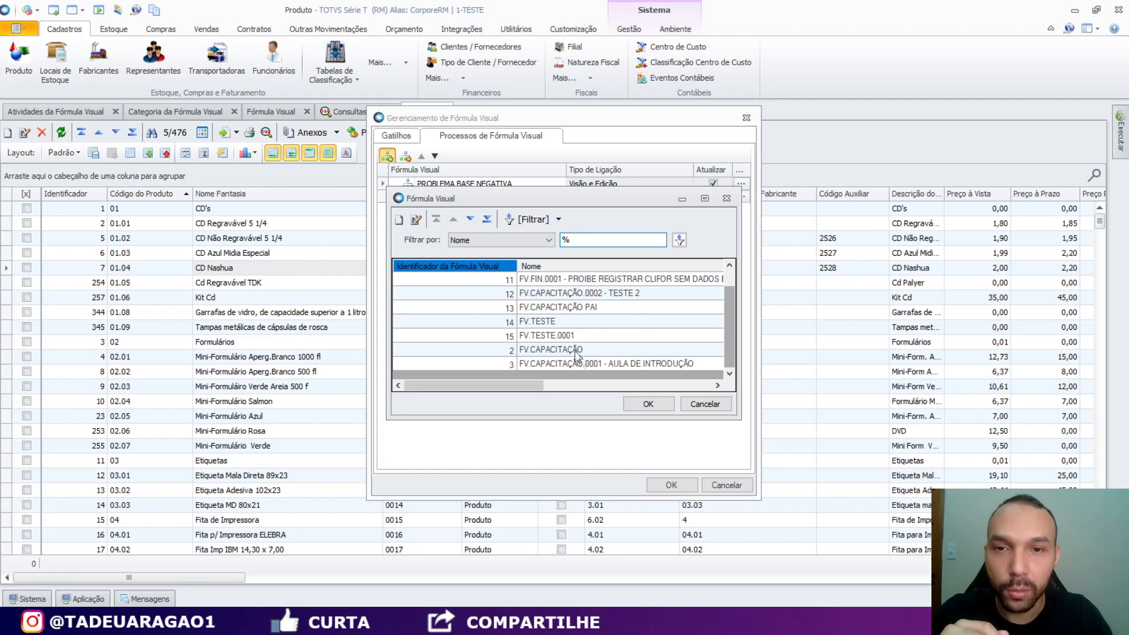
{"action": "left_click", "coordinate": [567, 336]}
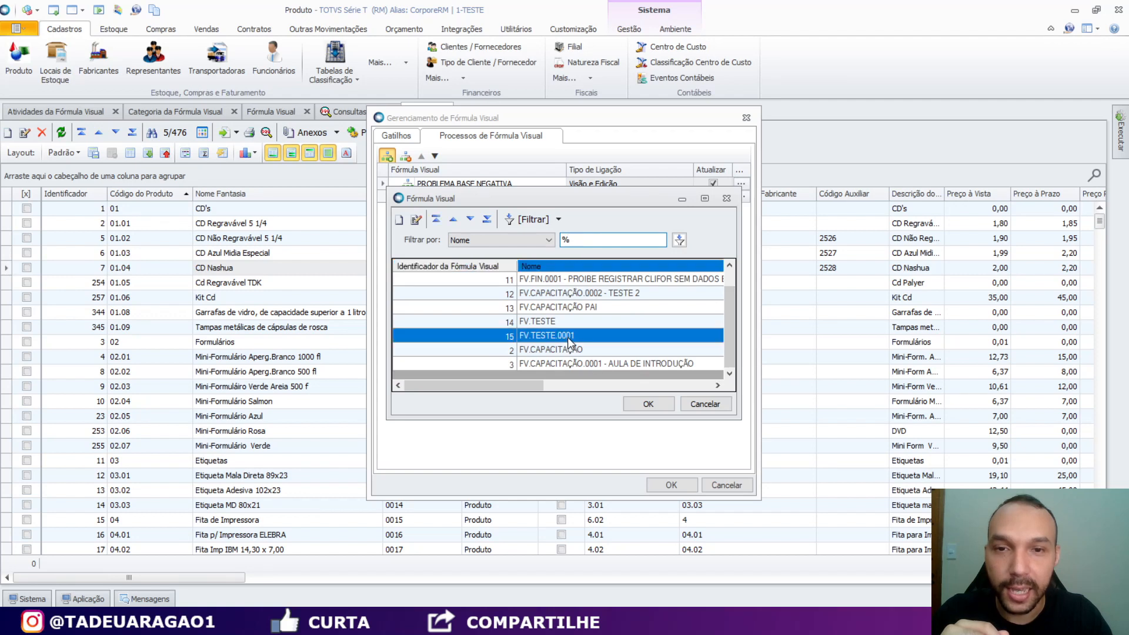
{"action": "left_click", "coordinate": [648, 403]}
{"action": "left_click", "coordinate": [463, 212]}
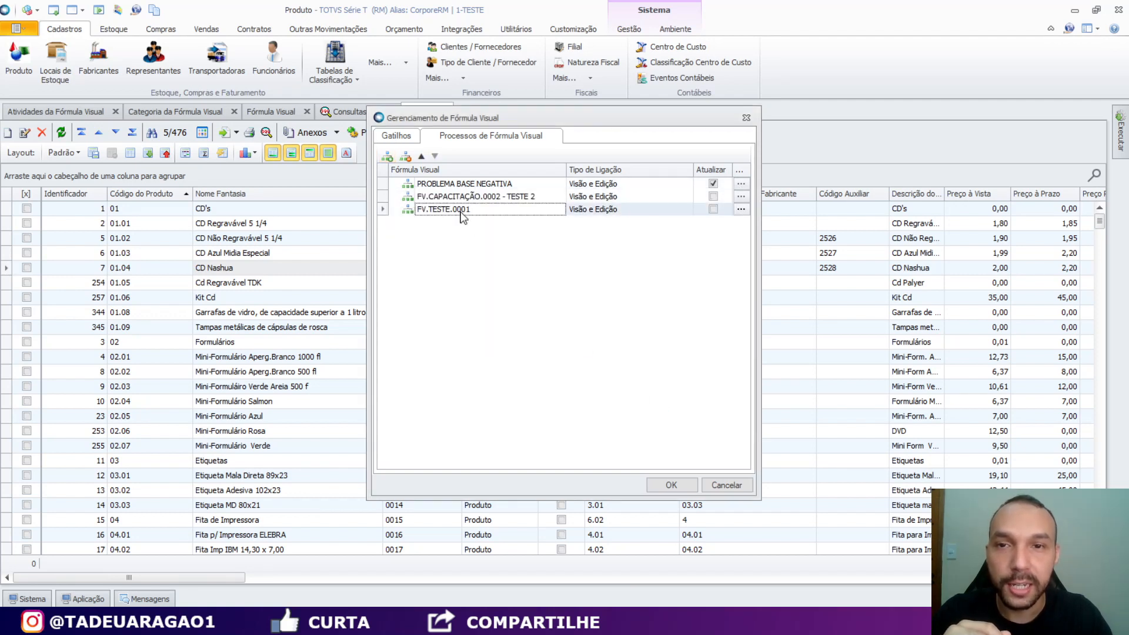
{"action": "left_click", "coordinate": [668, 487]}
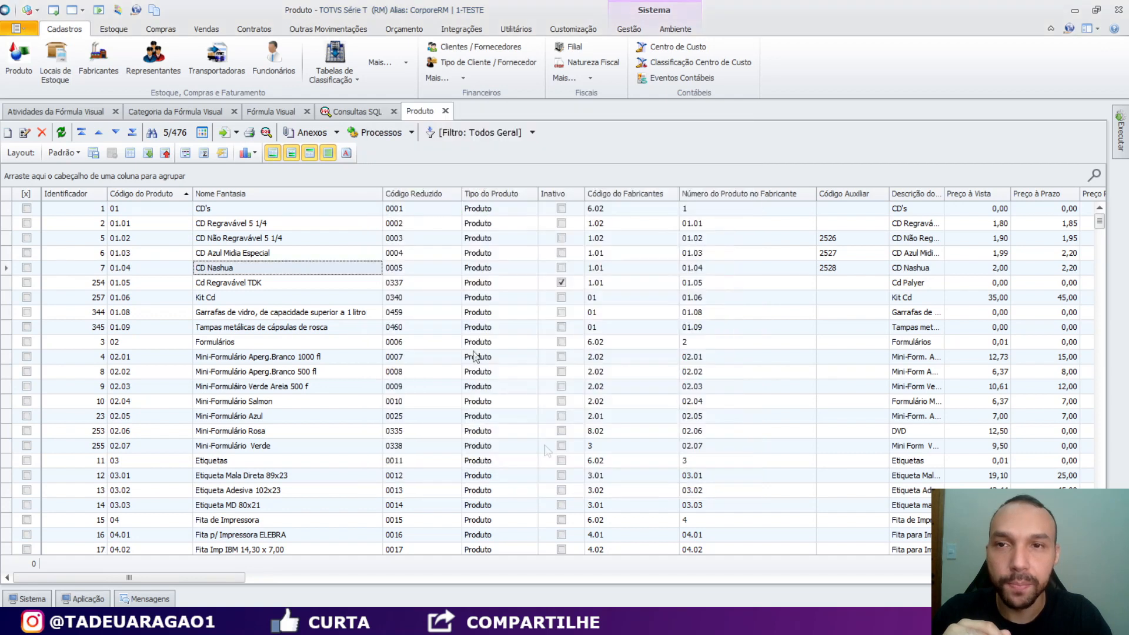
- Try to run FV.TESTE.0001 from the product list without marking any product, and decline running it for all records
{"action": "left_click", "coordinate": [413, 133]}
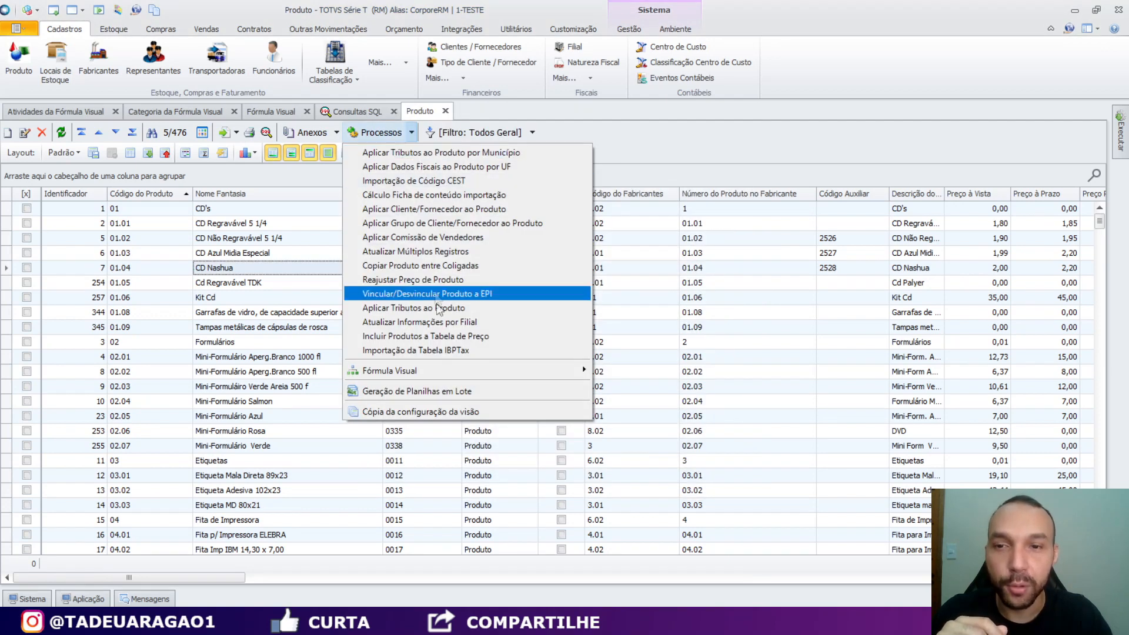
{"action": "mouse_move", "coordinate": [462, 370]}
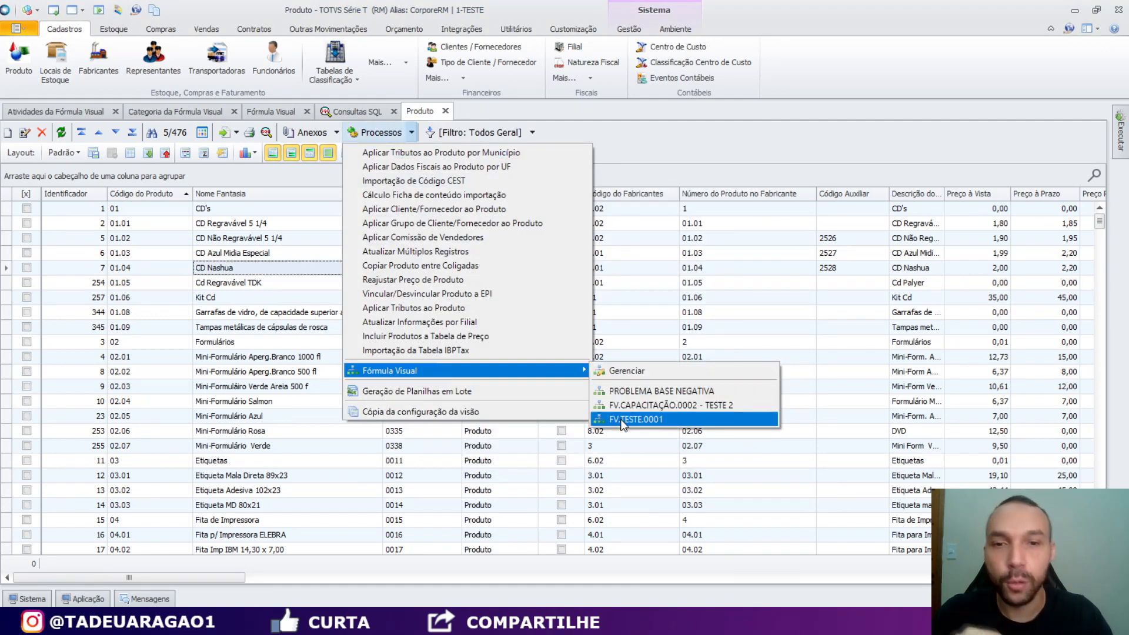
{"action": "left_click", "coordinate": [686, 418]}
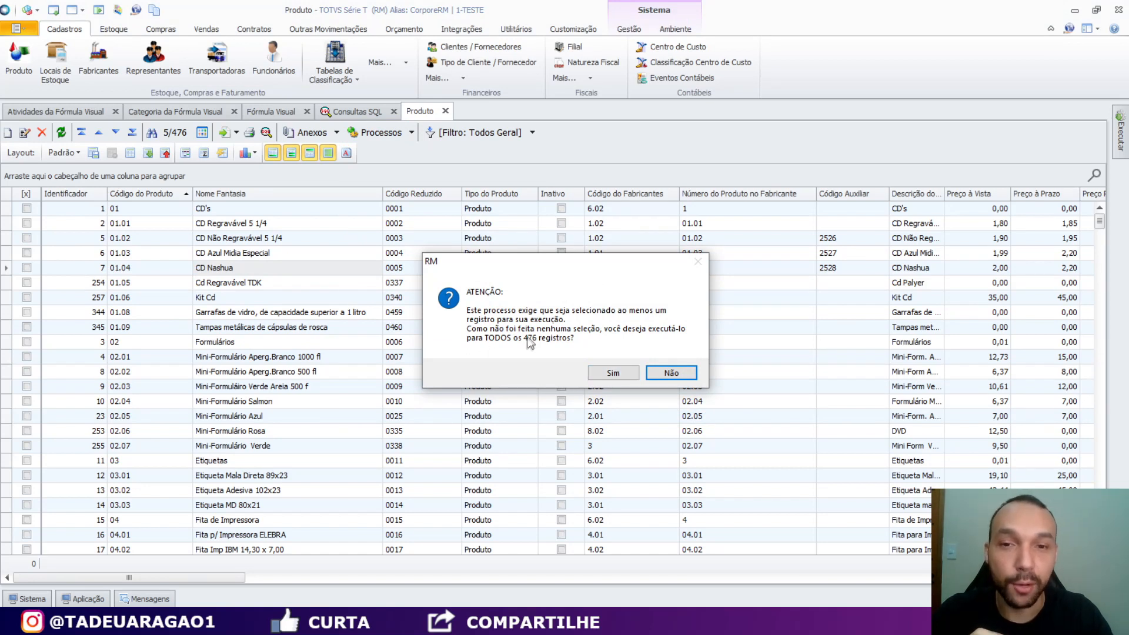
{"action": "left_click", "coordinate": [662, 373]}
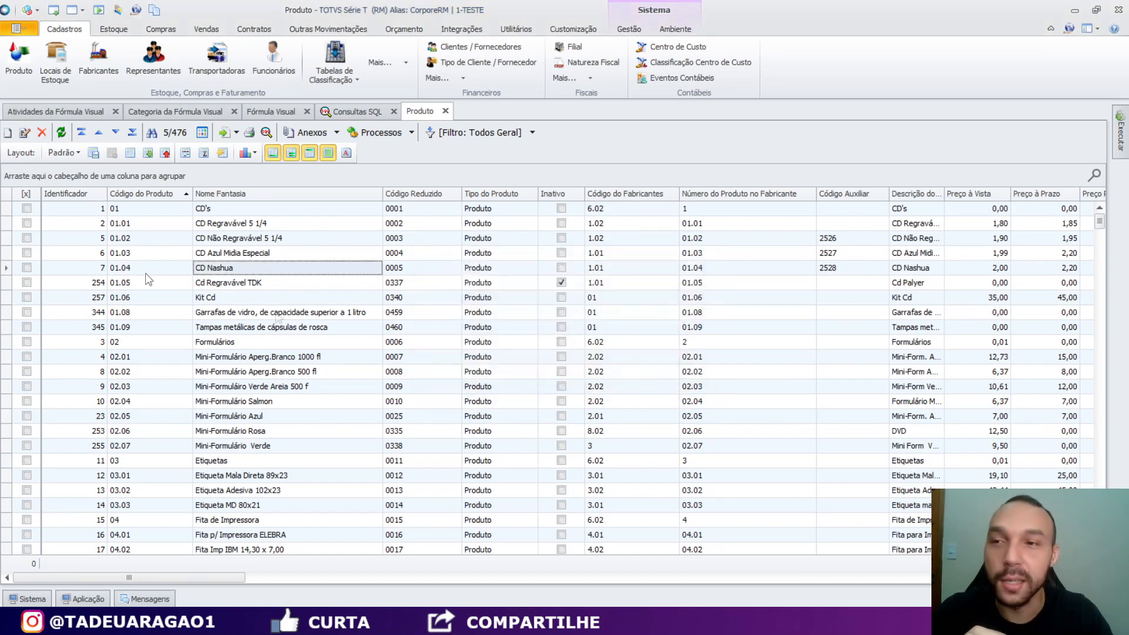
- Mark the CD's product, code 01, in the product list
{"action": "left_click", "coordinate": [26, 208]}
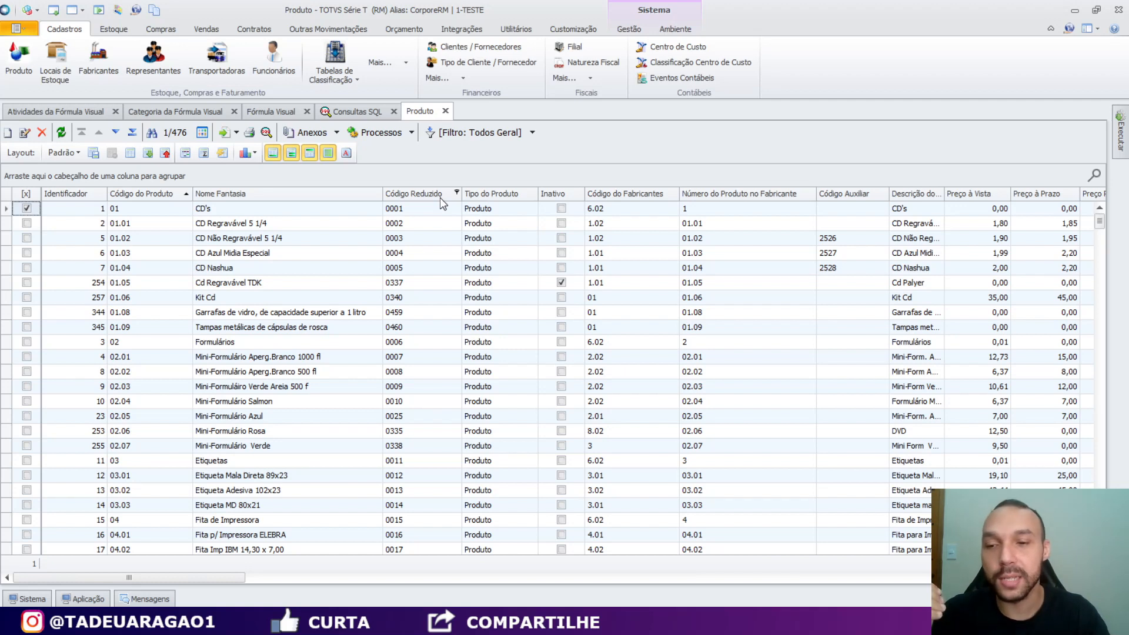
{"action": "mouse_move", "coordinate": [190, 623]}
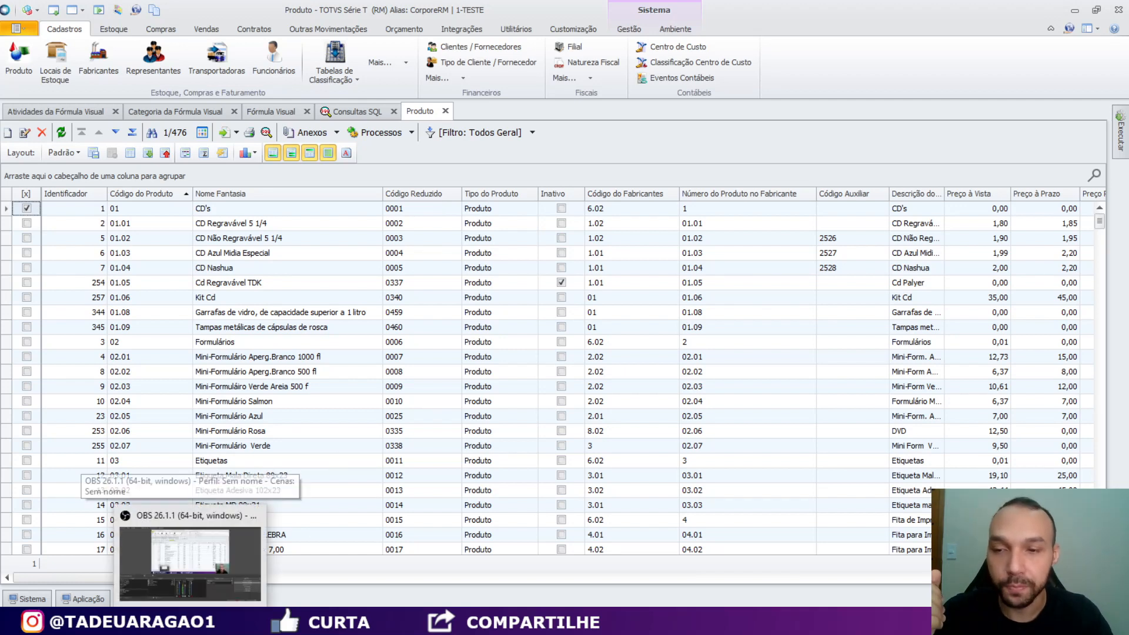